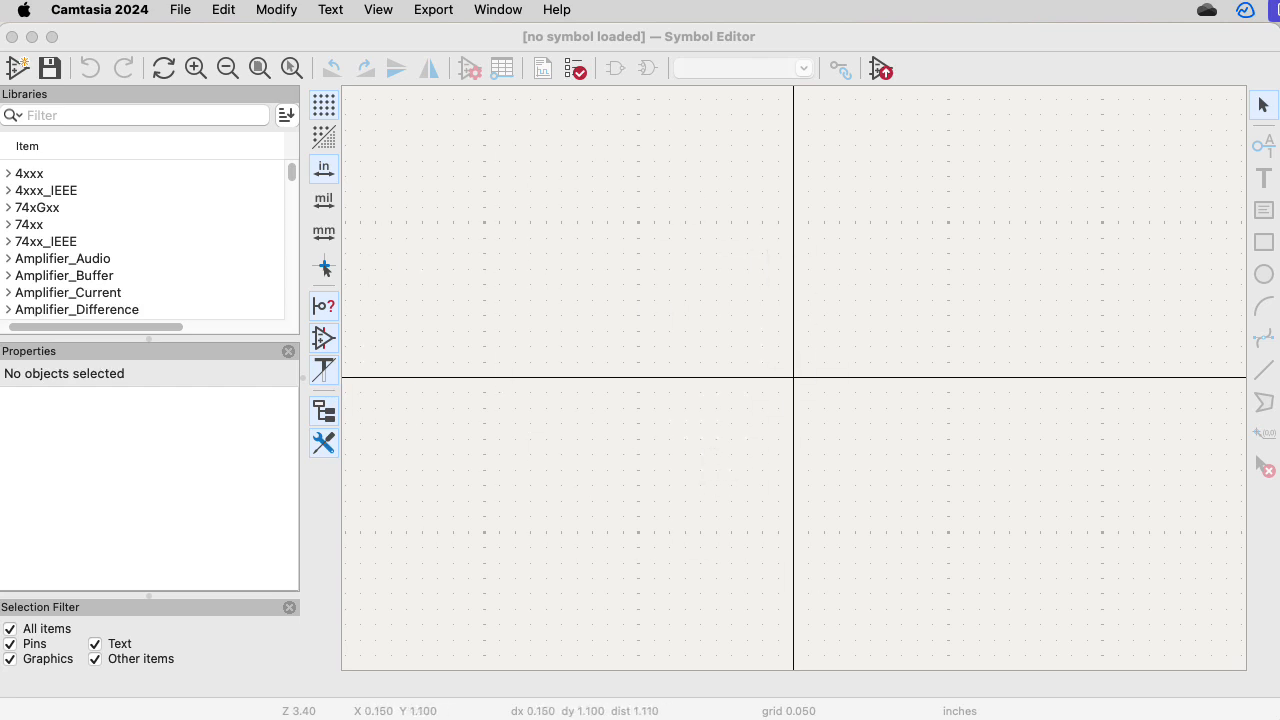
Switch to Safari and examine the LM3900 datasheet and the snoa653 application note's current-mirror and Norton amplifier symbol figures
{"action": "left_click_drag", "start_coordinate": [880, 719], "coordinate": [820, 72]}
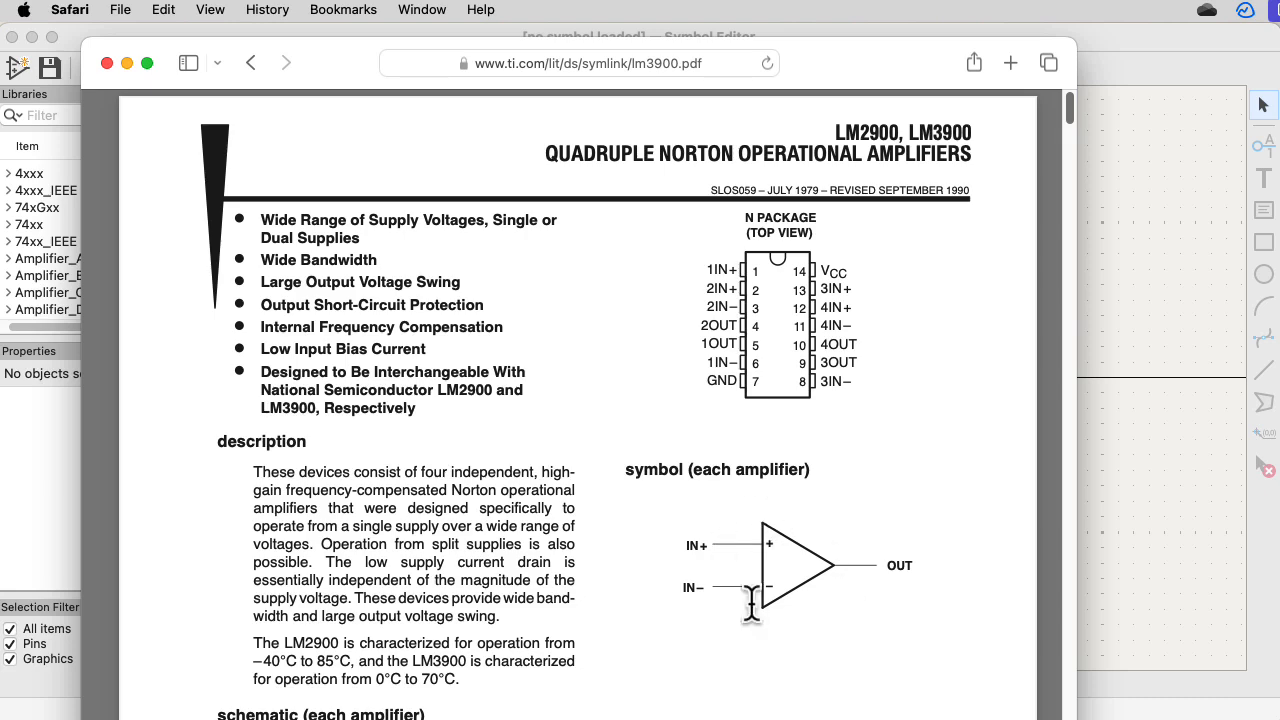
{"action": "left_click_drag", "start_coordinate": [1279, 480], "coordinate": [213, 167]}
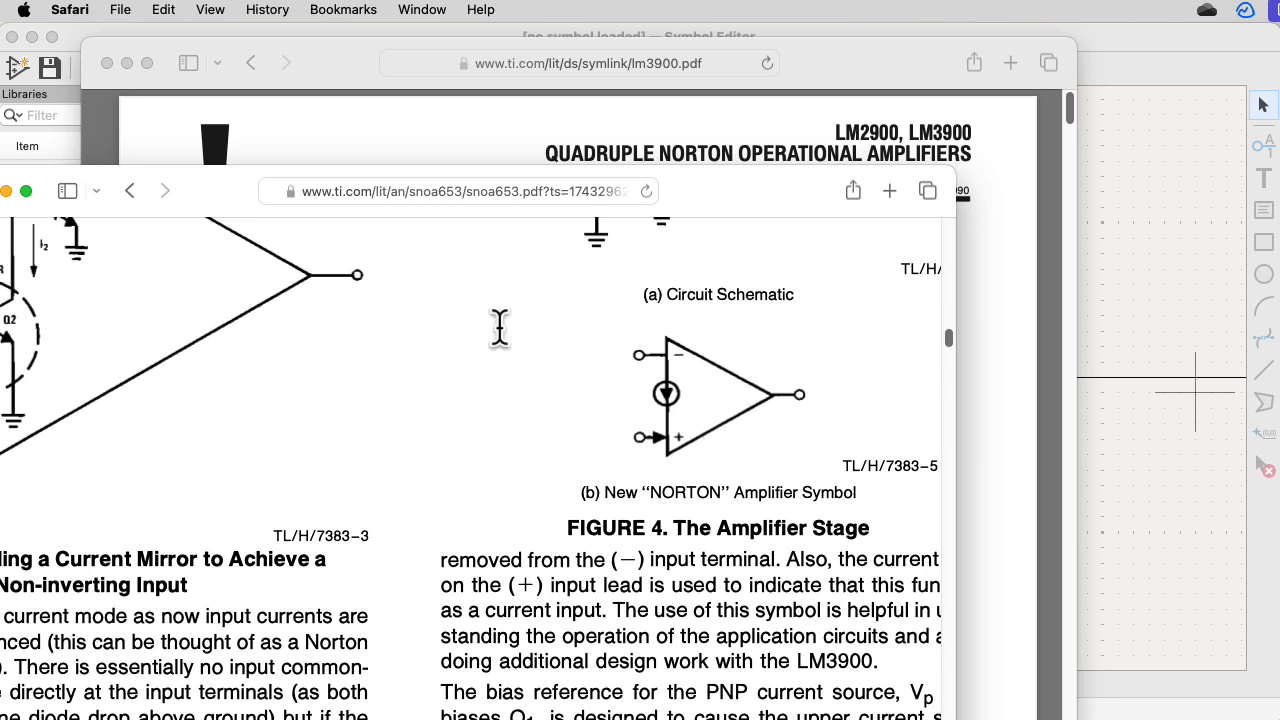
{"action": "left_click_drag", "start_coordinate": [237, 166], "coordinate": [547, 173]}
{"action": "scroll", "coordinate": [420, 513], "scroll_direction": "left", "scroll_amount": 5}
{"action": "scroll", "coordinate": [420, 513], "scroll_direction": "up", "scroll_amount": 3}
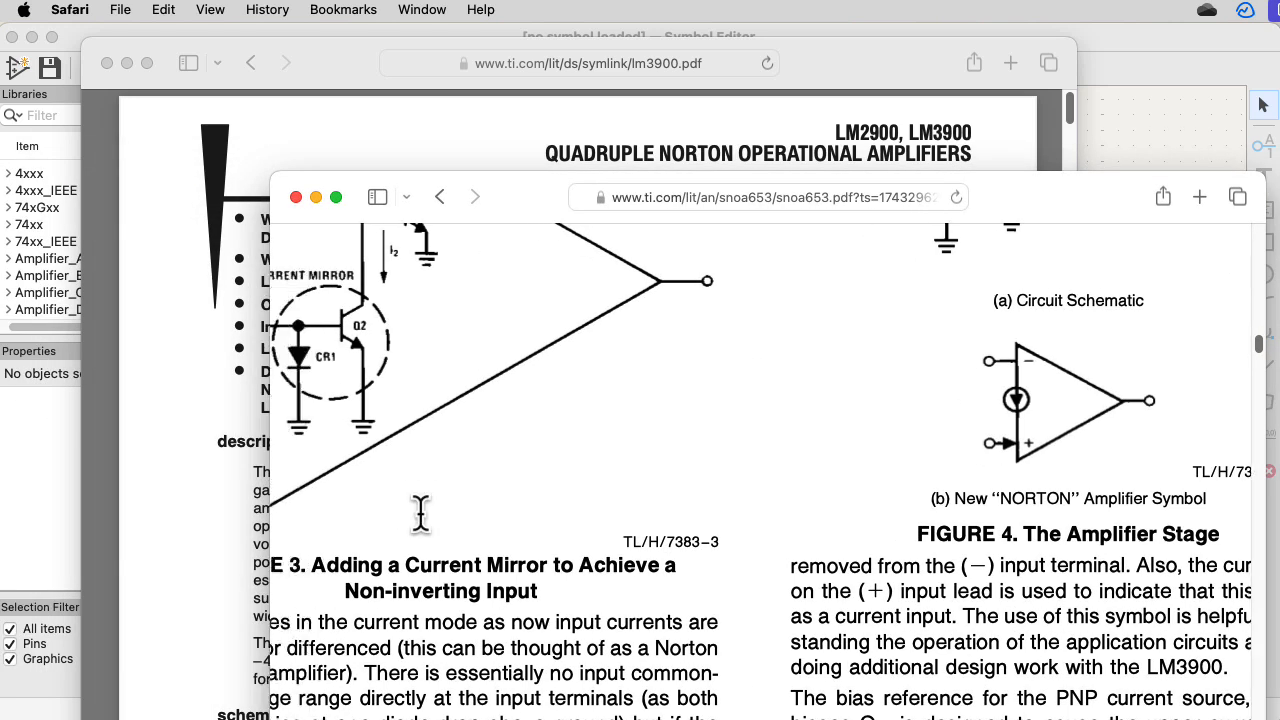
{"action": "scroll", "coordinate": [420, 513], "scroll_direction": "up", "scroll_amount": 3}
{"action": "scroll", "coordinate": [420, 513], "scroll_direction": "left", "scroll_amount": 3}
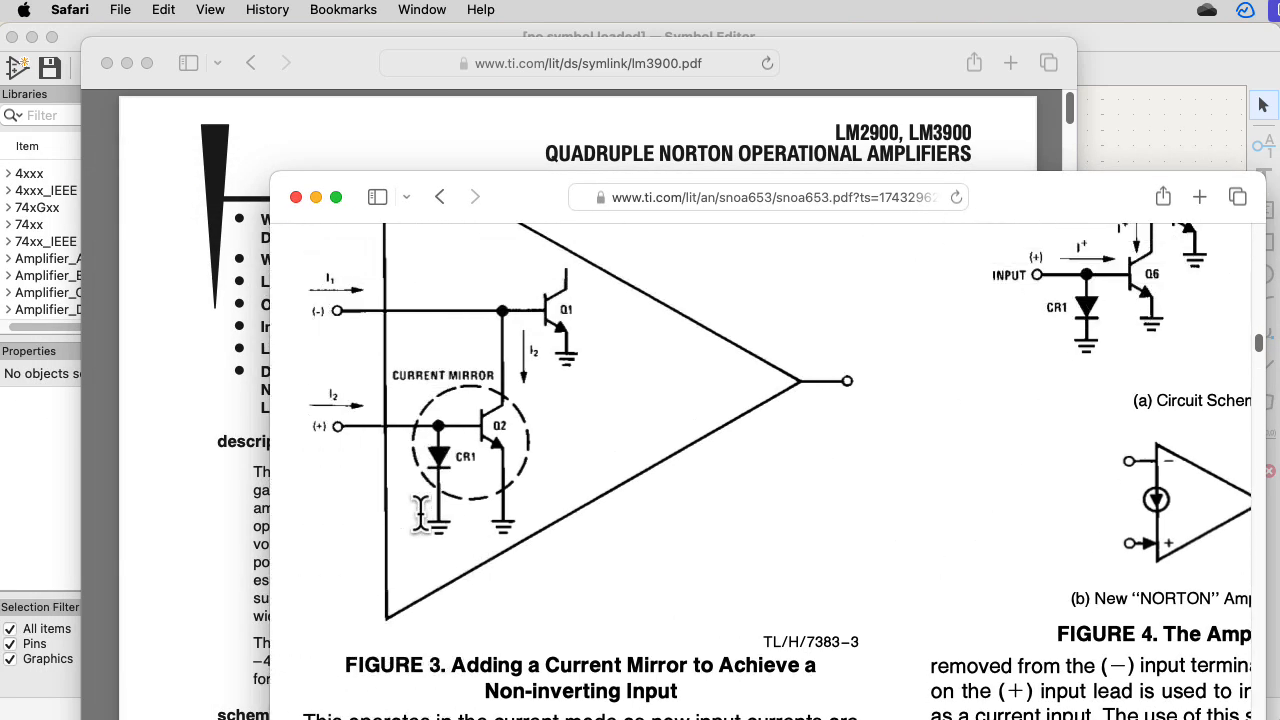
{"action": "scroll", "coordinate": [338, 365], "scroll_direction": "up", "scroll_amount": 3}
{"action": "scroll", "coordinate": [338, 365], "scroll_direction": "left", "scroll_amount": 2}
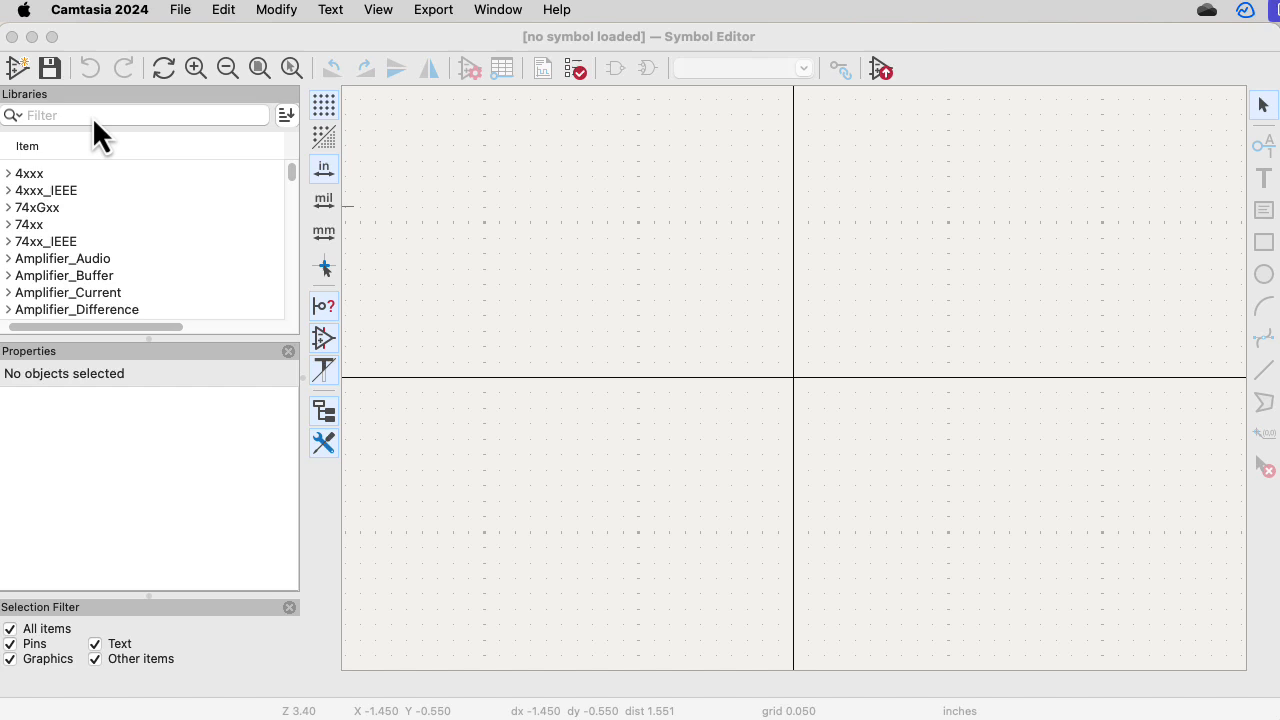
Back in KiCad's Symbol Editor, filter the libraries for tl074 and open the TL074 symbol from Amplifier_Operational
{"action": "left_click", "coordinate": [92, 115]}
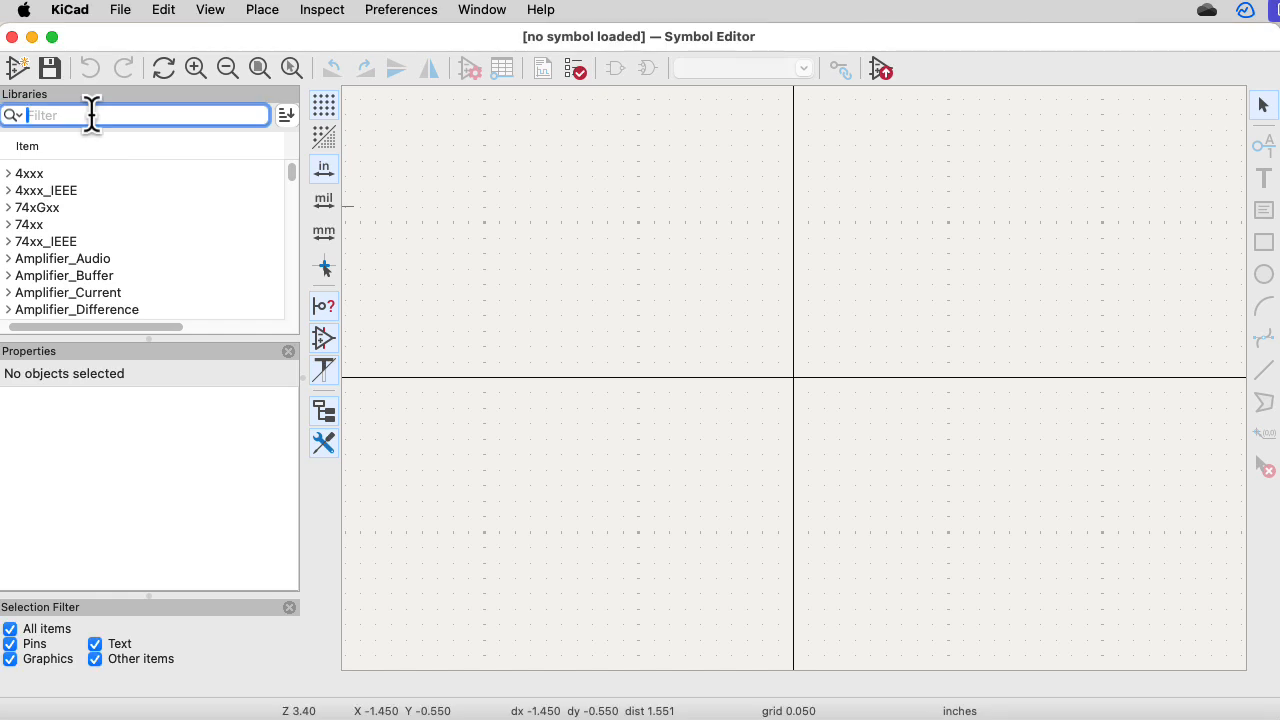
{"action": "type", "text": "tl074"}
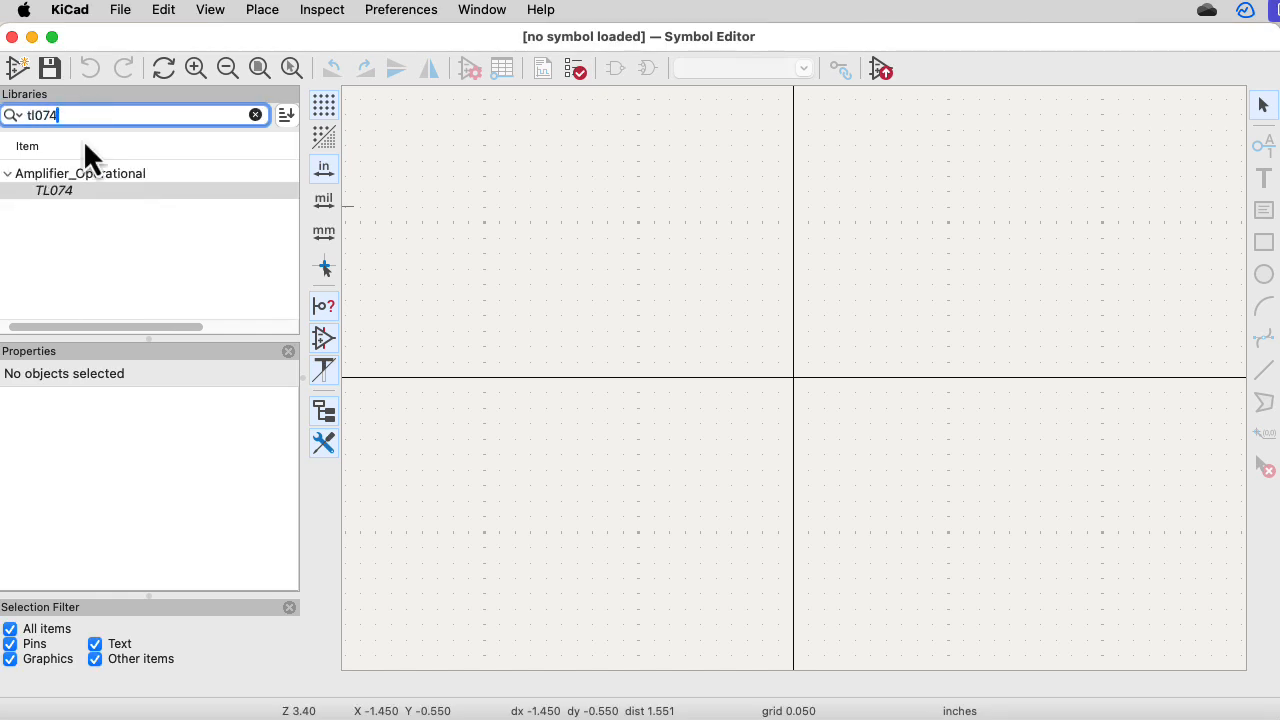
{"action": "double_click", "coordinate": [66, 193]}
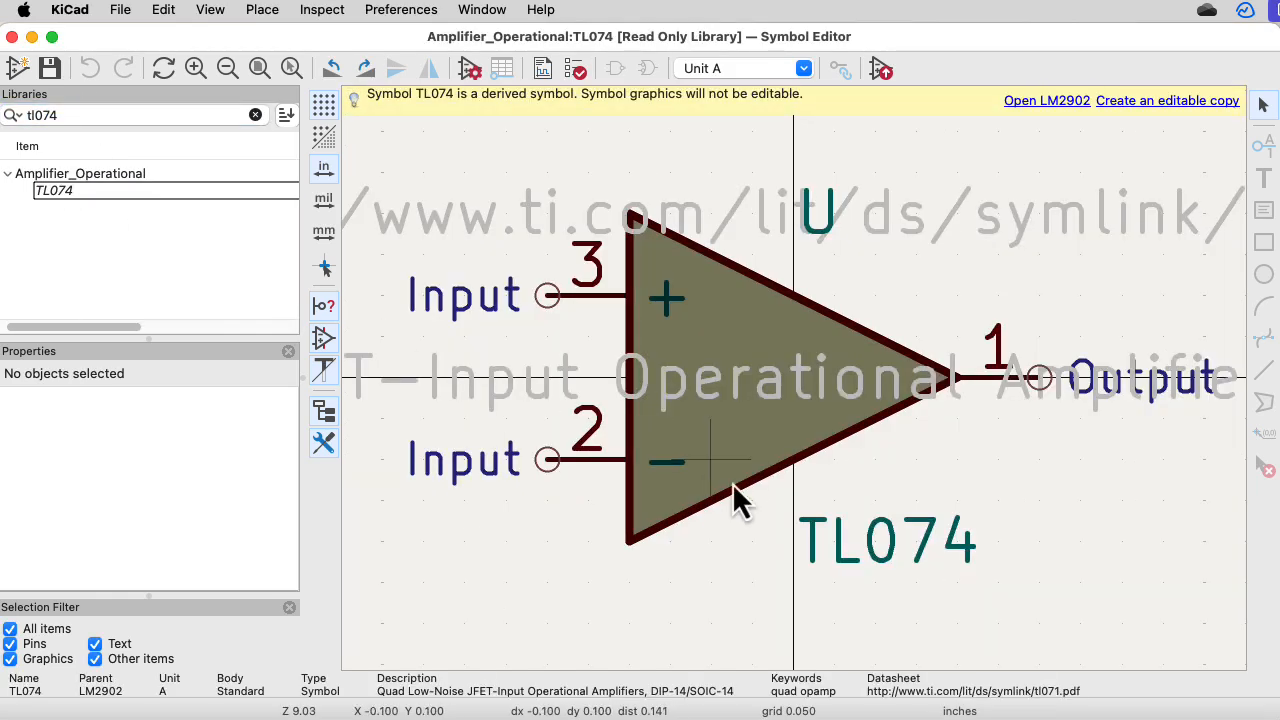
Inspect the TL074 symbol's fields and library properties to find which symbol it is derived from
{"action": "left_click_drag", "start_coordinate": [752, 281], "coordinate": [672, 390]}
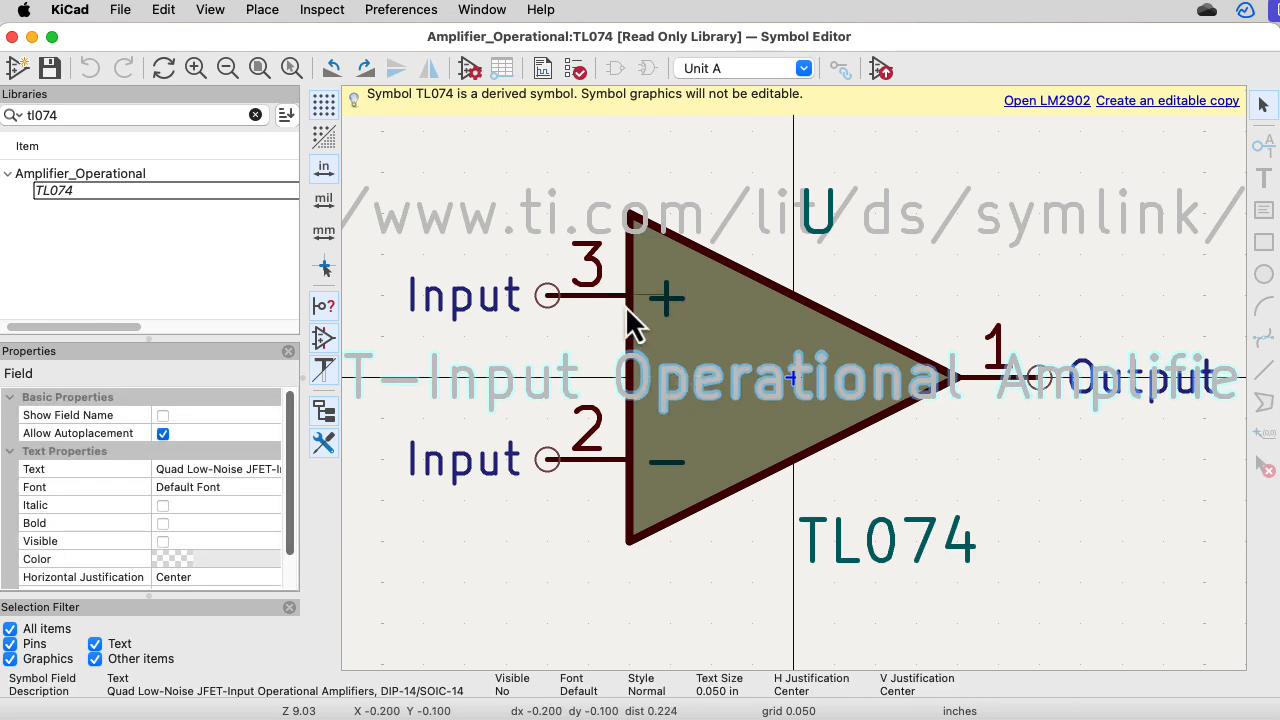
{"action": "double_click", "coordinate": [637, 258]}
{"action": "left_click", "coordinate": [774, 410]}
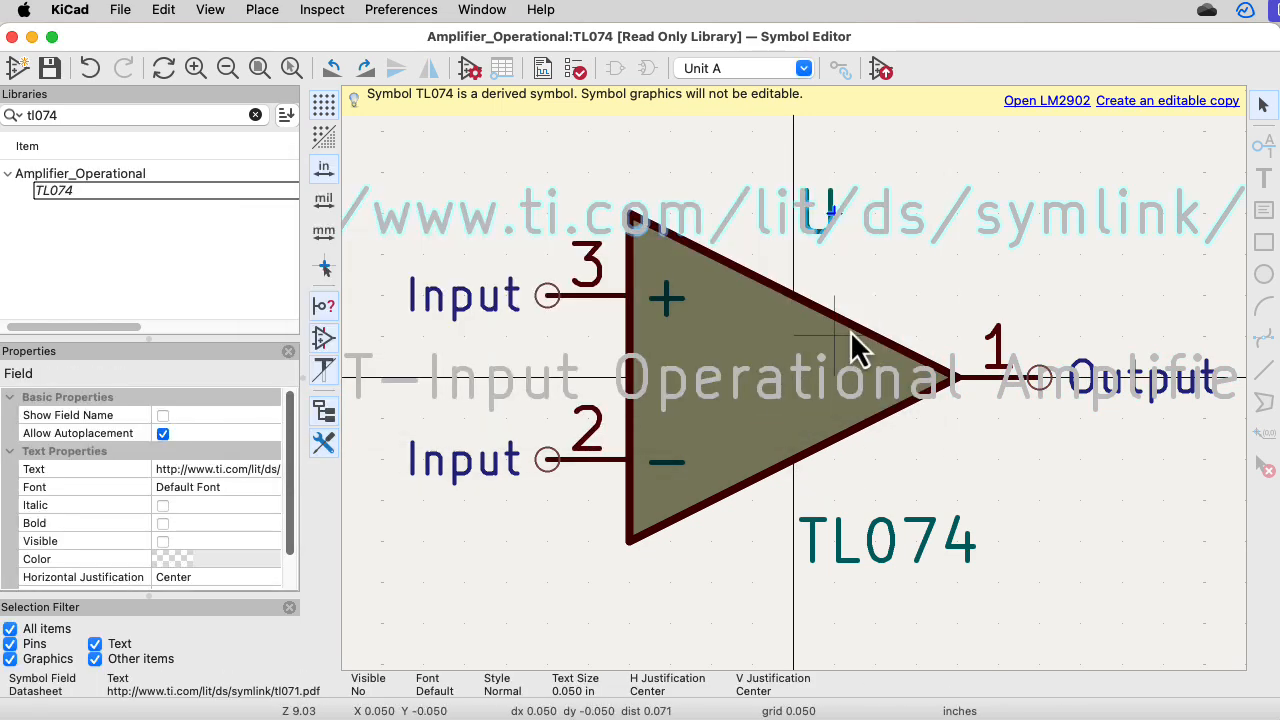
{"action": "double_click", "coordinate": [850, 330]}
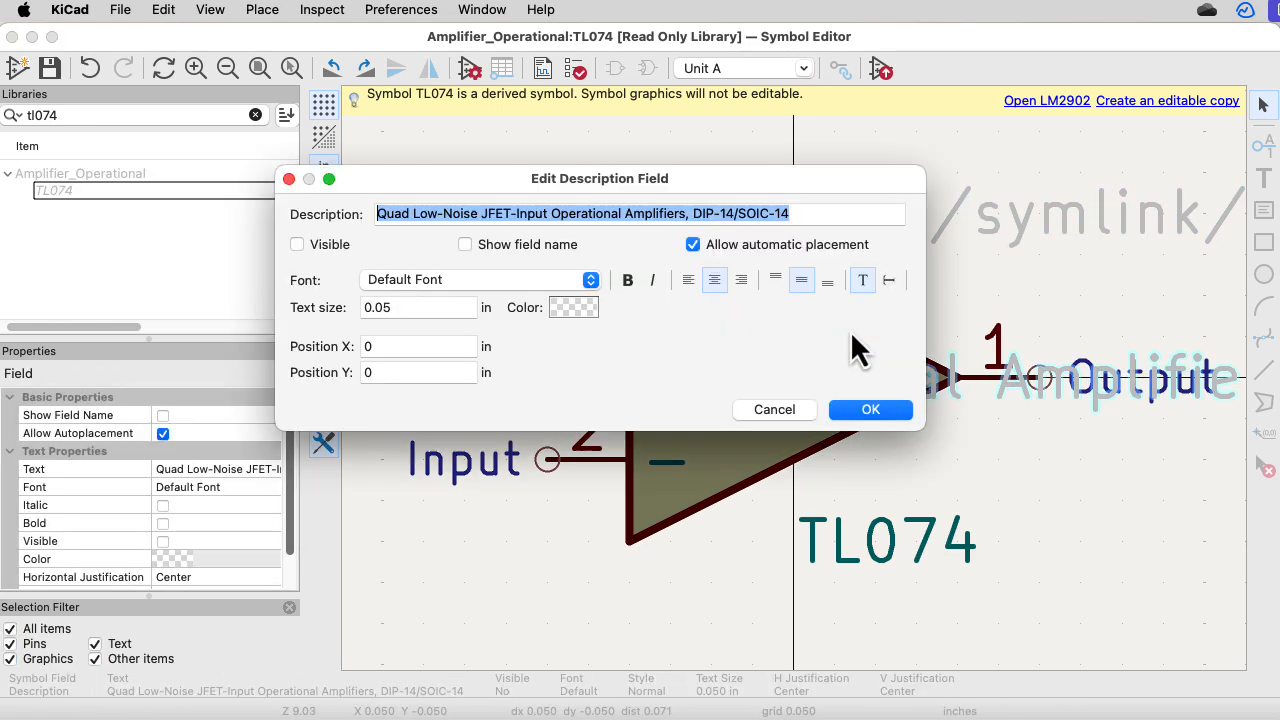
{"action": "left_click", "coordinate": [772, 410]}
{"action": "double_click", "coordinate": [717, 459]}
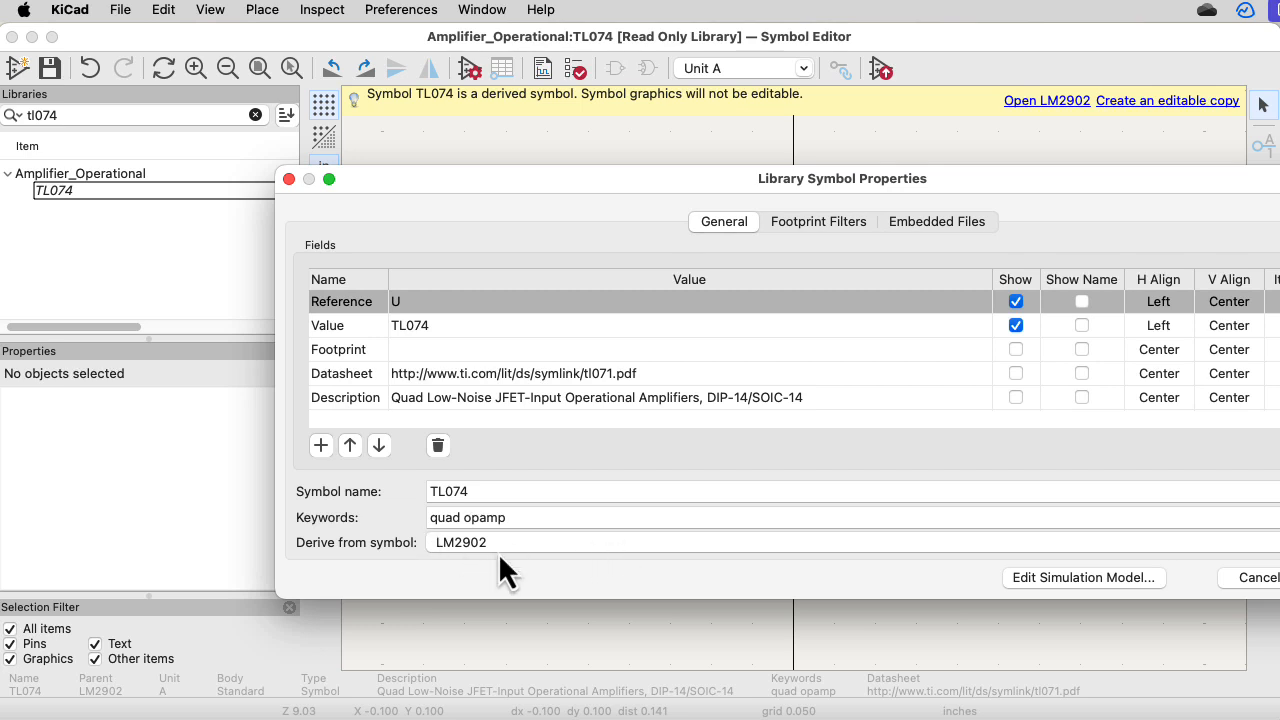
{"action": "left_click", "coordinate": [1255, 577]}
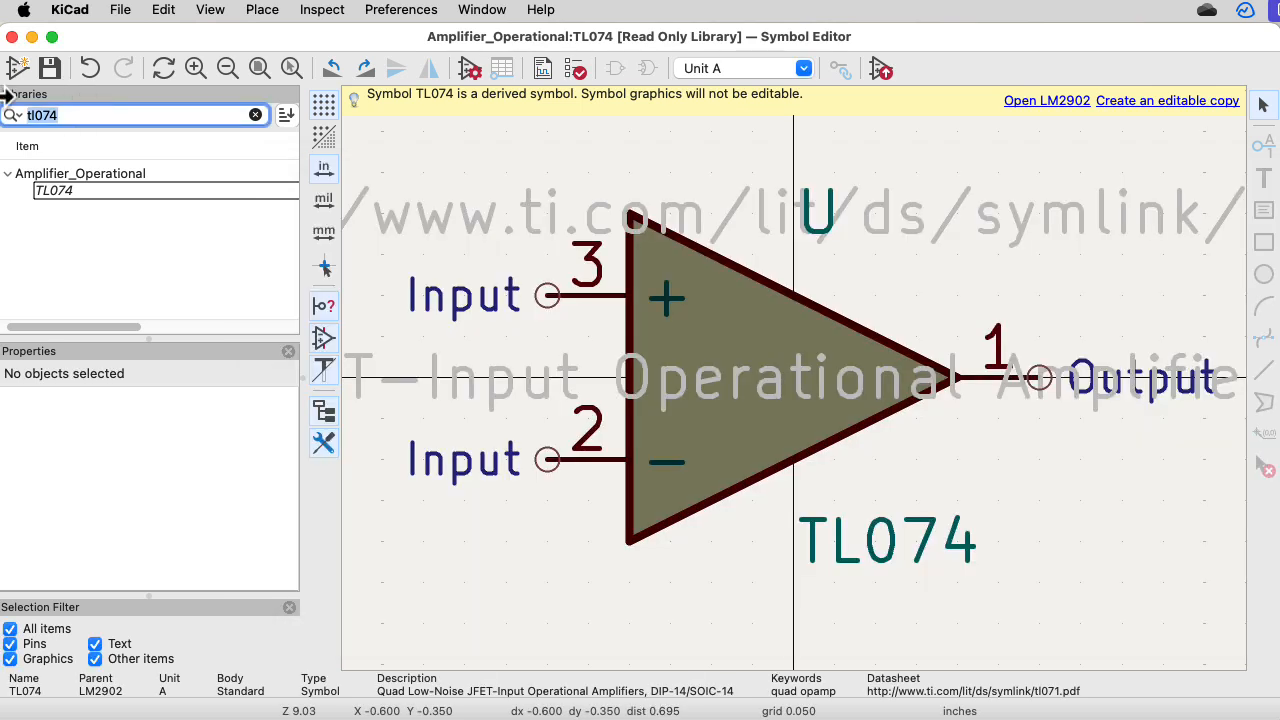
Find and open the LM2902 symbol, and view its units D and E before returning to unit A
{"action": "type", "text": "lm2902"}
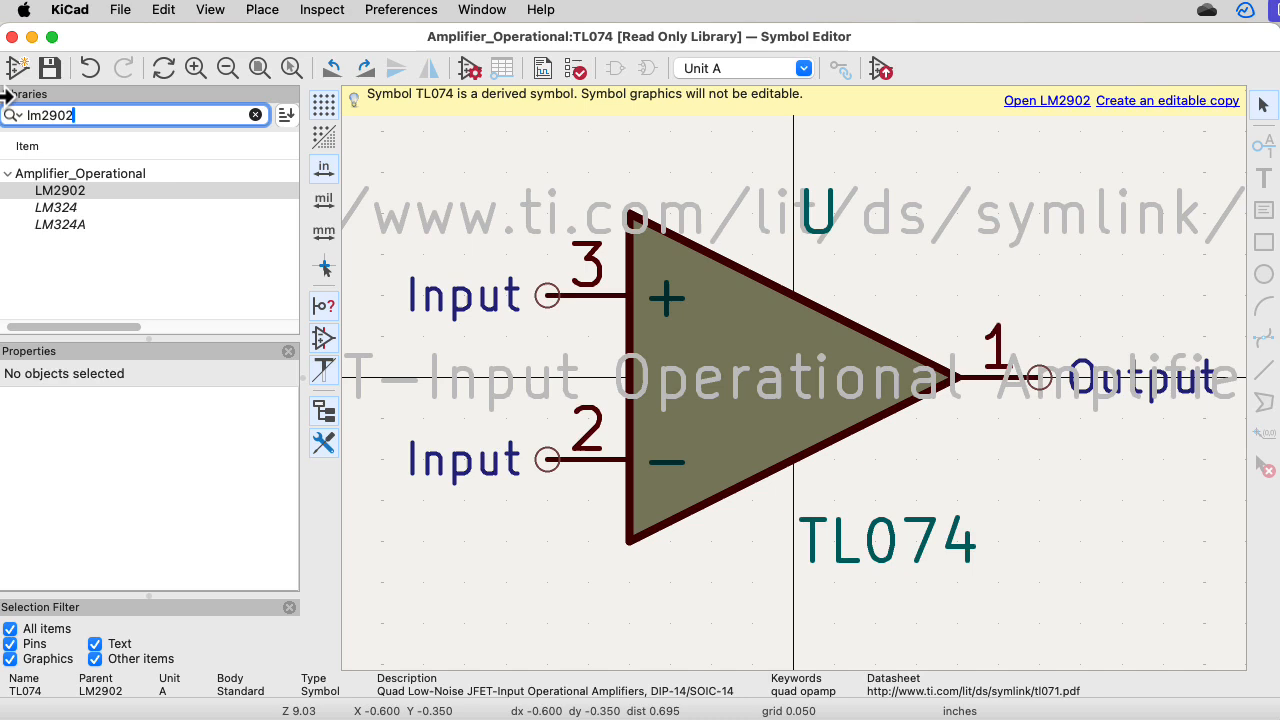
{"action": "left_click", "coordinate": [42, 198]}
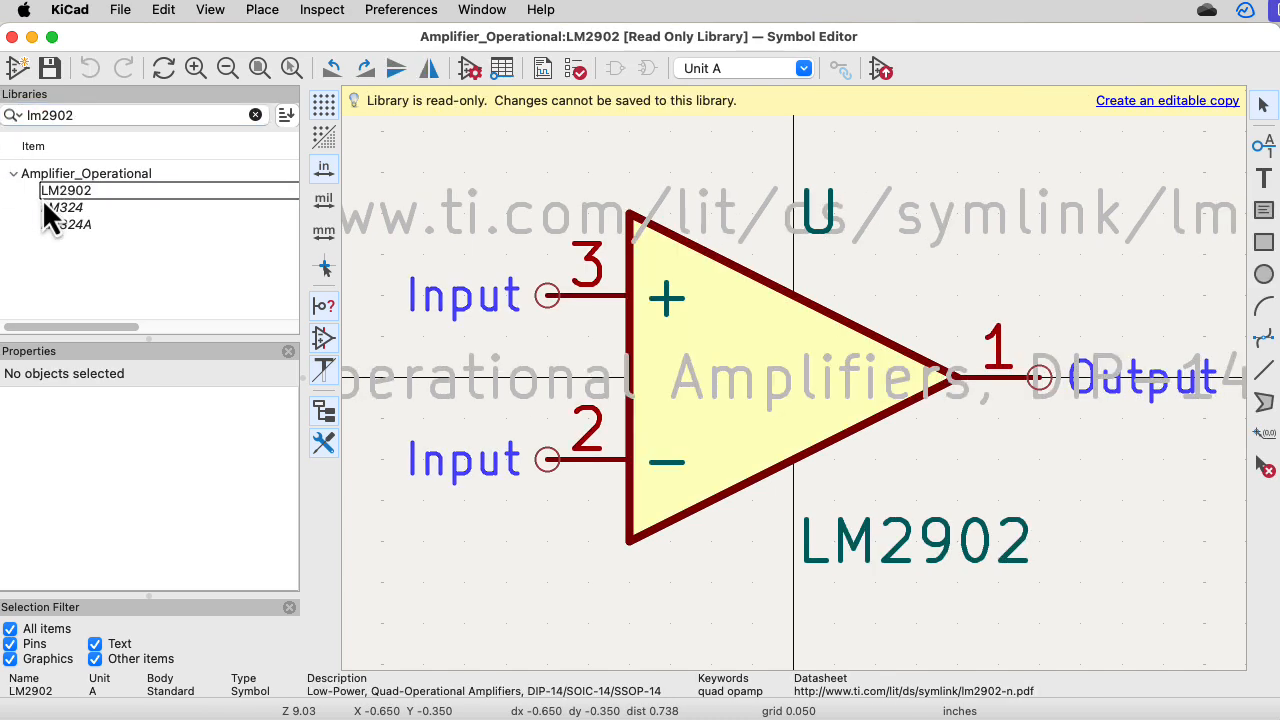
{"action": "left_click", "coordinate": [805, 70]}
{"action": "left_click", "coordinate": [752, 148]}
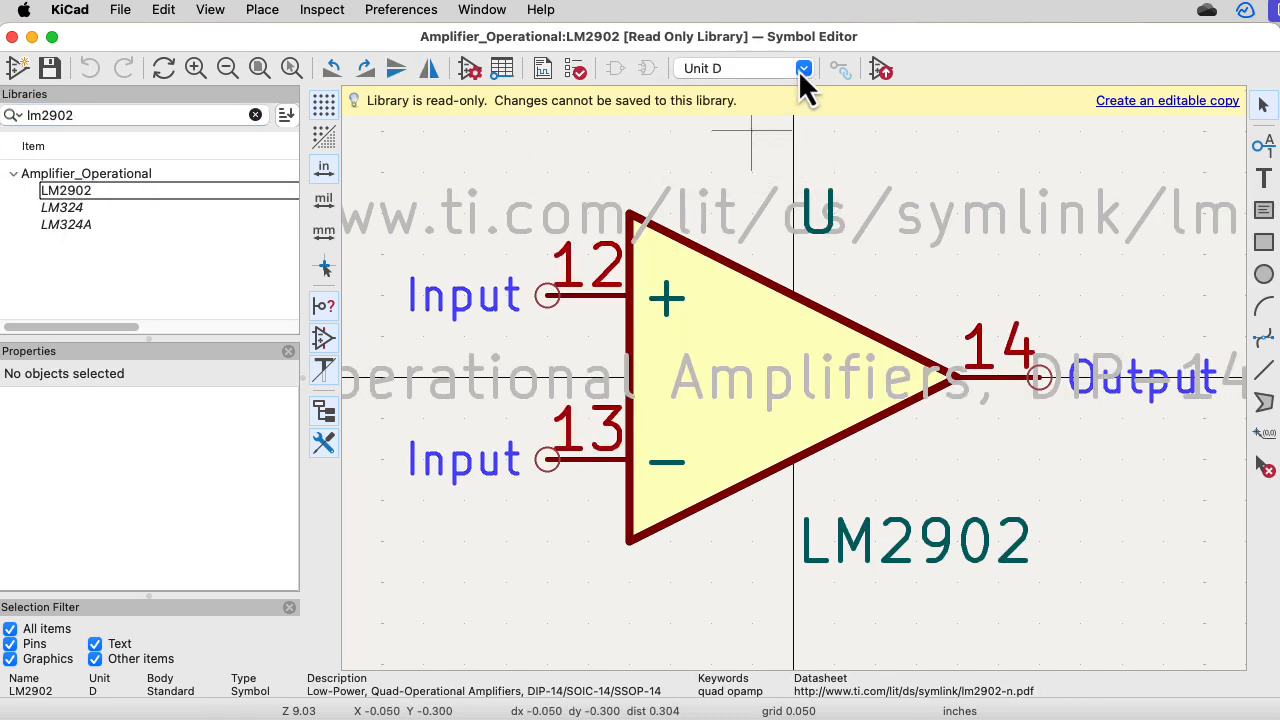
{"action": "left_click", "coordinate": [800, 69]}
{"action": "left_click", "coordinate": [764, 166]}
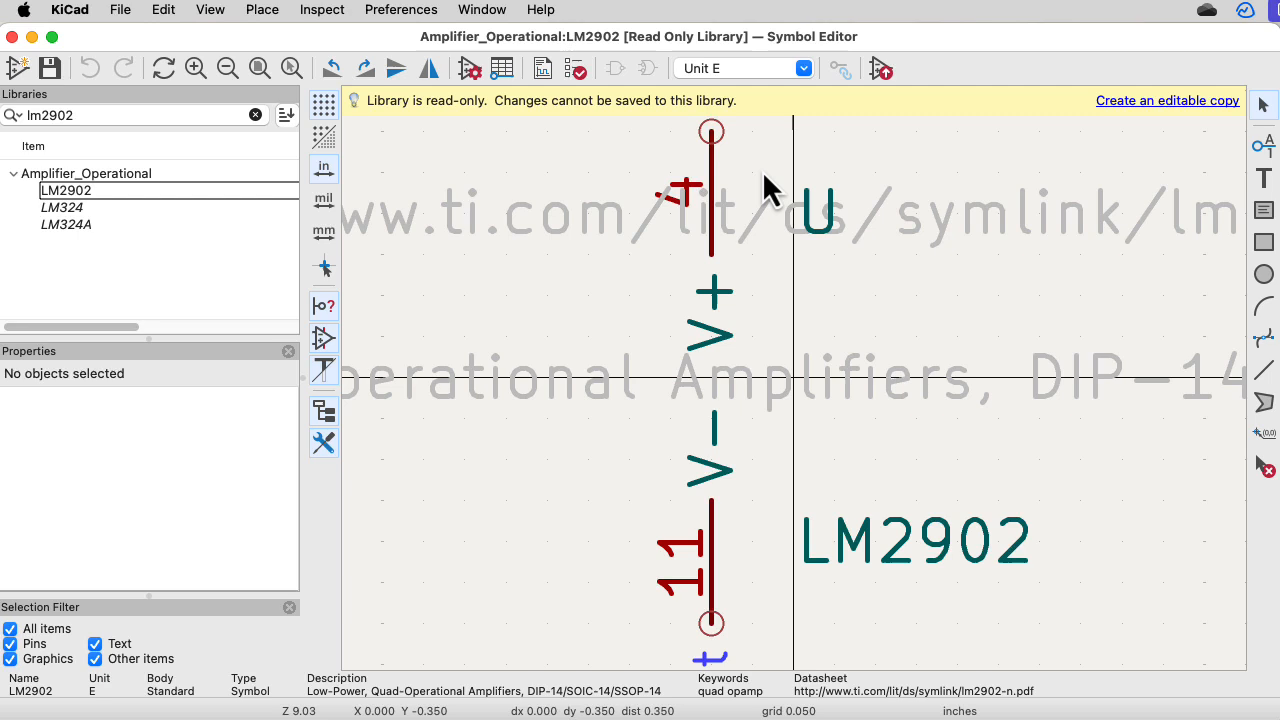
{"action": "left_click", "coordinate": [800, 70]}
{"action": "left_click", "coordinate": [781, 96]}
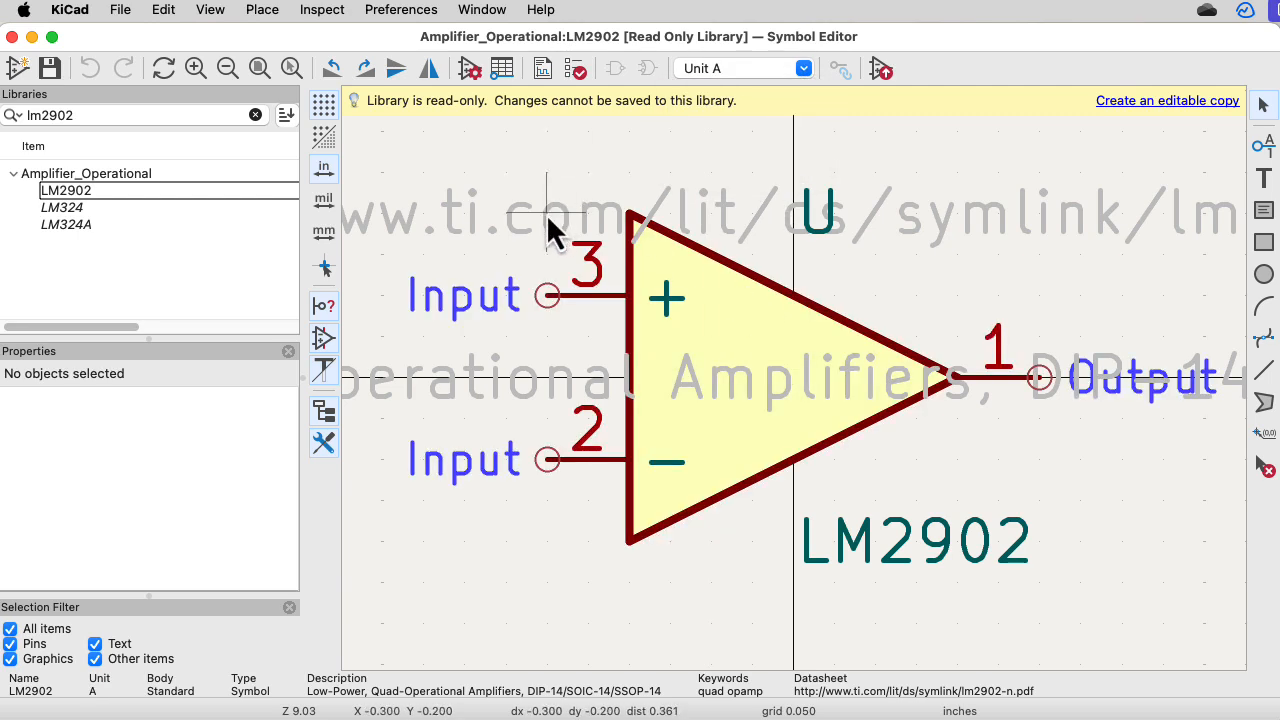
{"action": "left_click", "coordinate": [944, 716]}
{"action": "left_click_drag", "start_coordinate": [1235, 645], "coordinate": [1141, 587]}
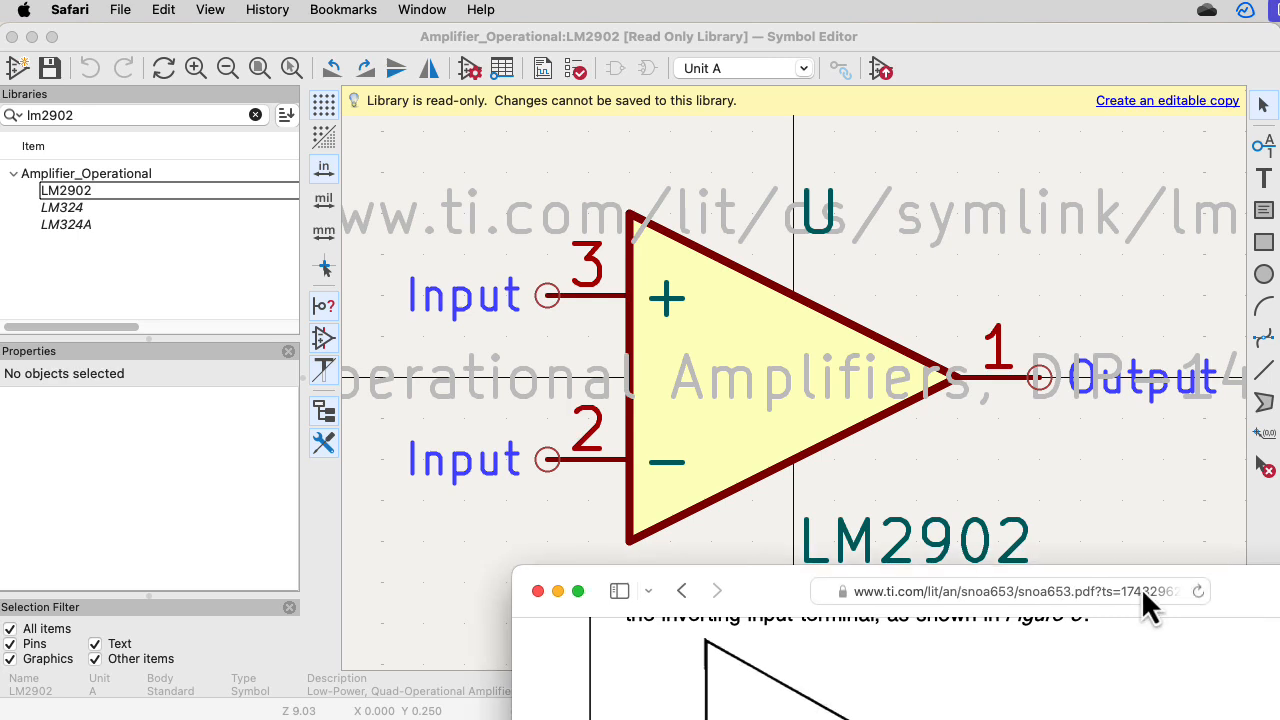
{"action": "left_click", "coordinate": [1141, 588]}
{"action": "key", "text": "super+c"}
{"action": "left_click", "coordinate": [1118, 591]}
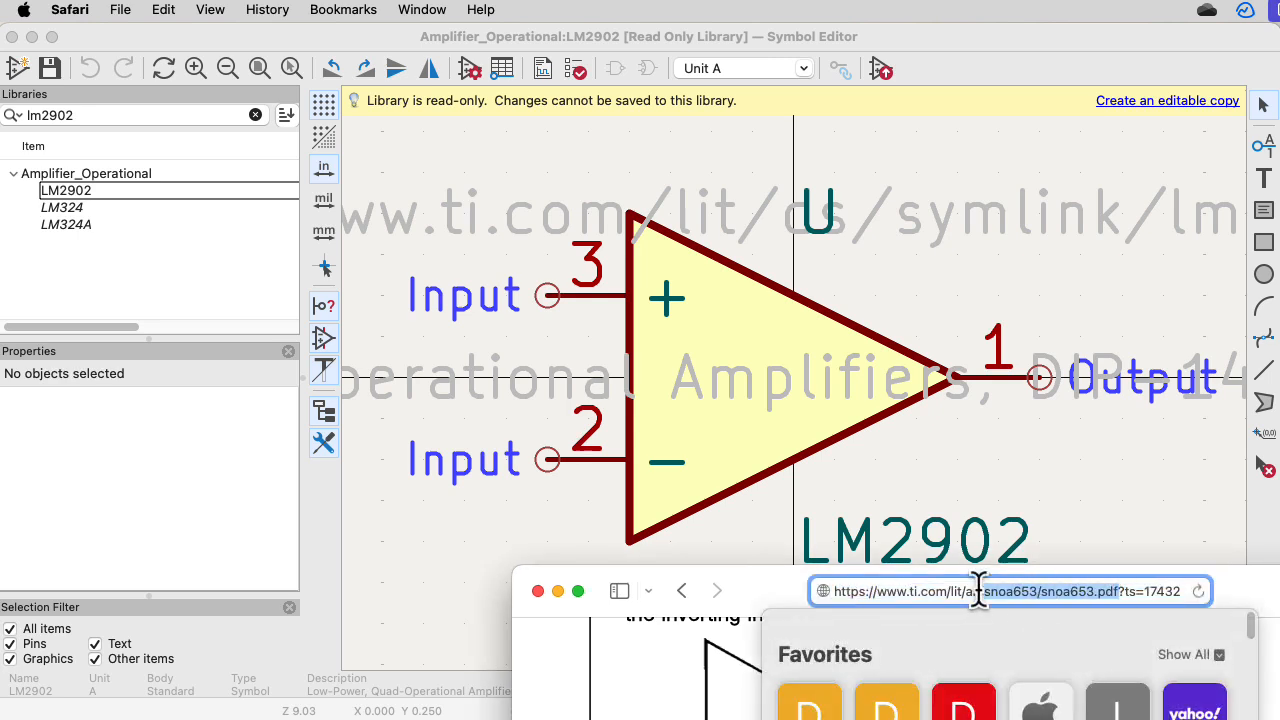
{"action": "left_click", "coordinate": [575, 215]}
{"action": "double_click", "coordinate": [575, 215]}
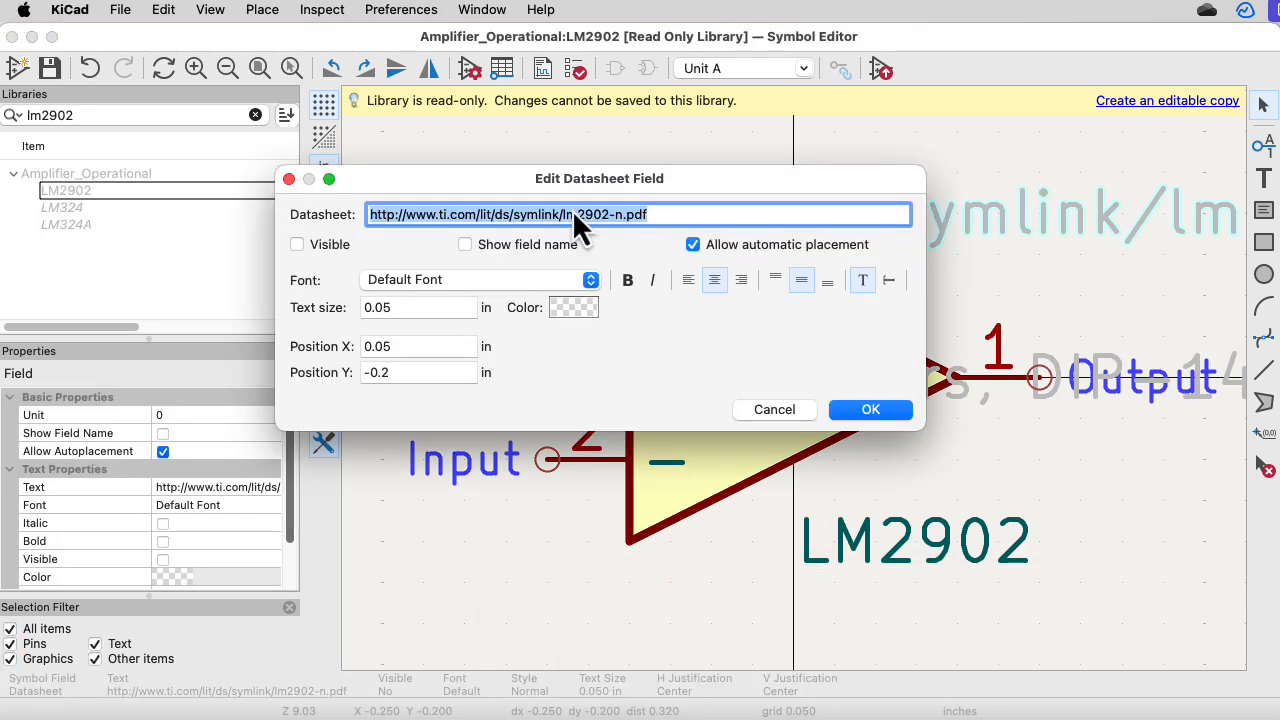
{"action": "key", "text": "super+v"}
{"action": "left_click", "coordinate": [897, 417]}
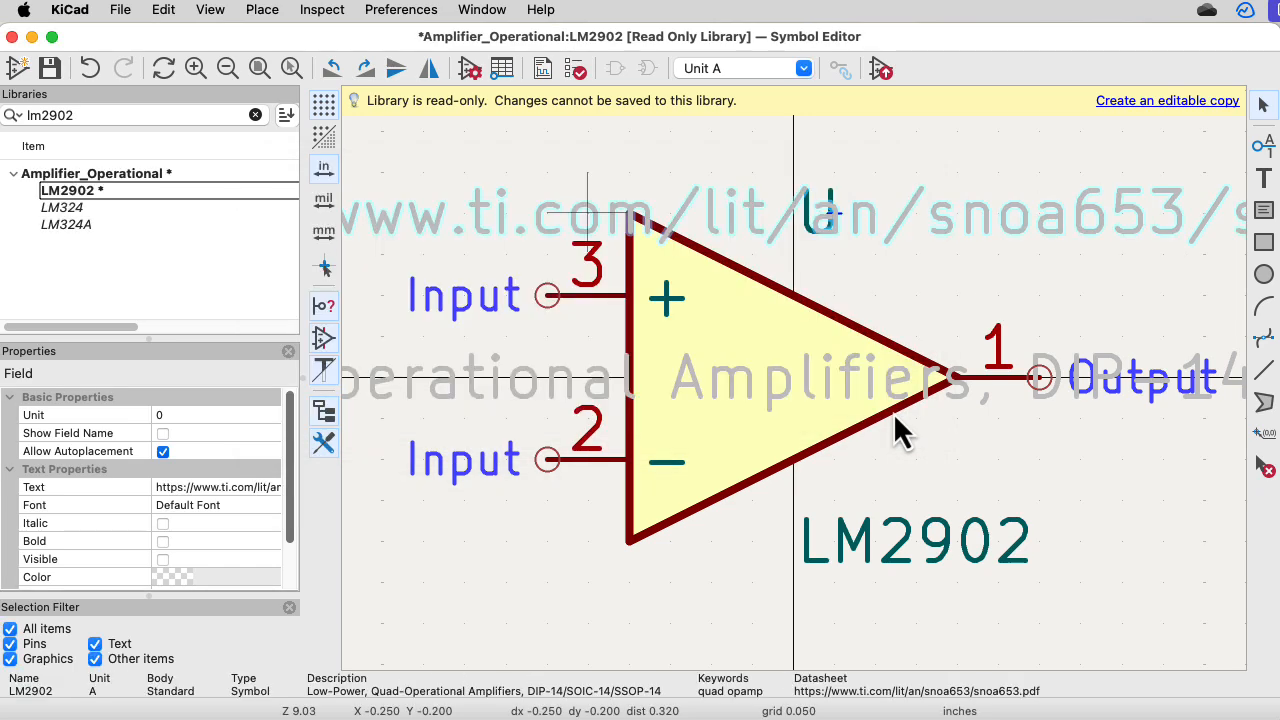
Change the symbol's description to "Quad-Norton Amplifiers, DIP-14/SOIC-14" while viewing unit B, and return to unit A
{"action": "left_click", "coordinate": [803, 69]}
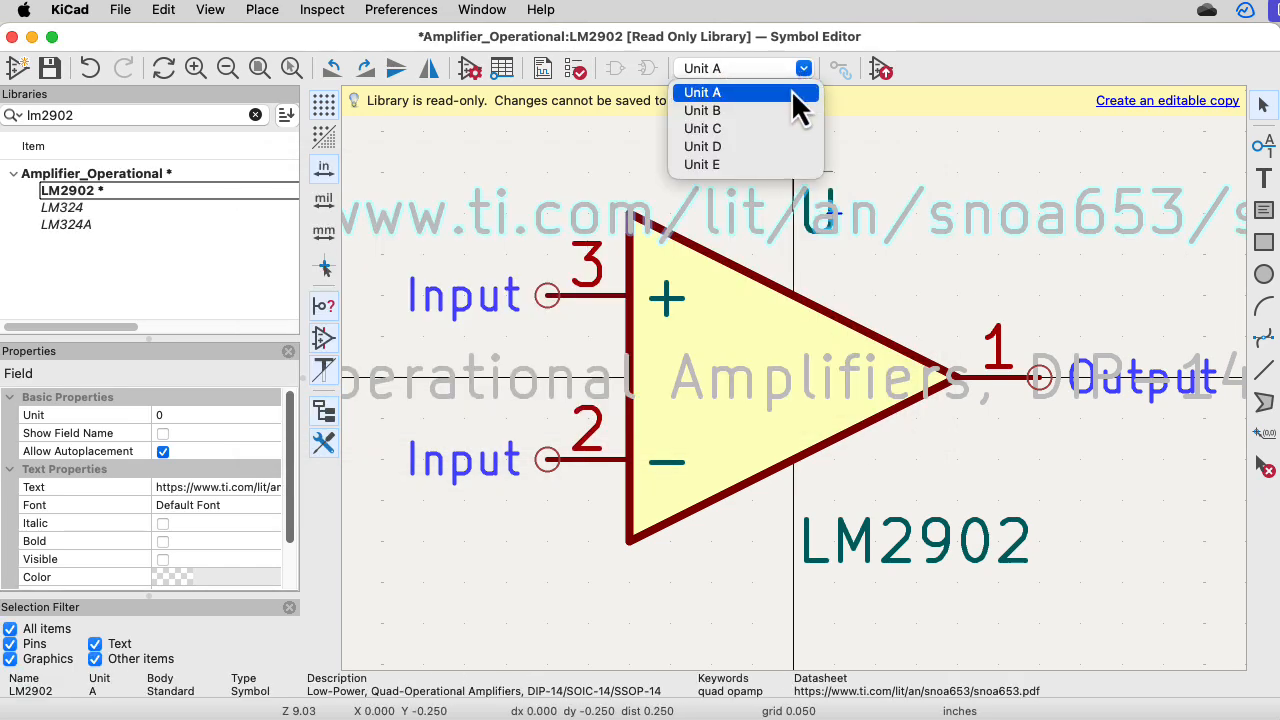
{"action": "left_click", "coordinate": [790, 112]}
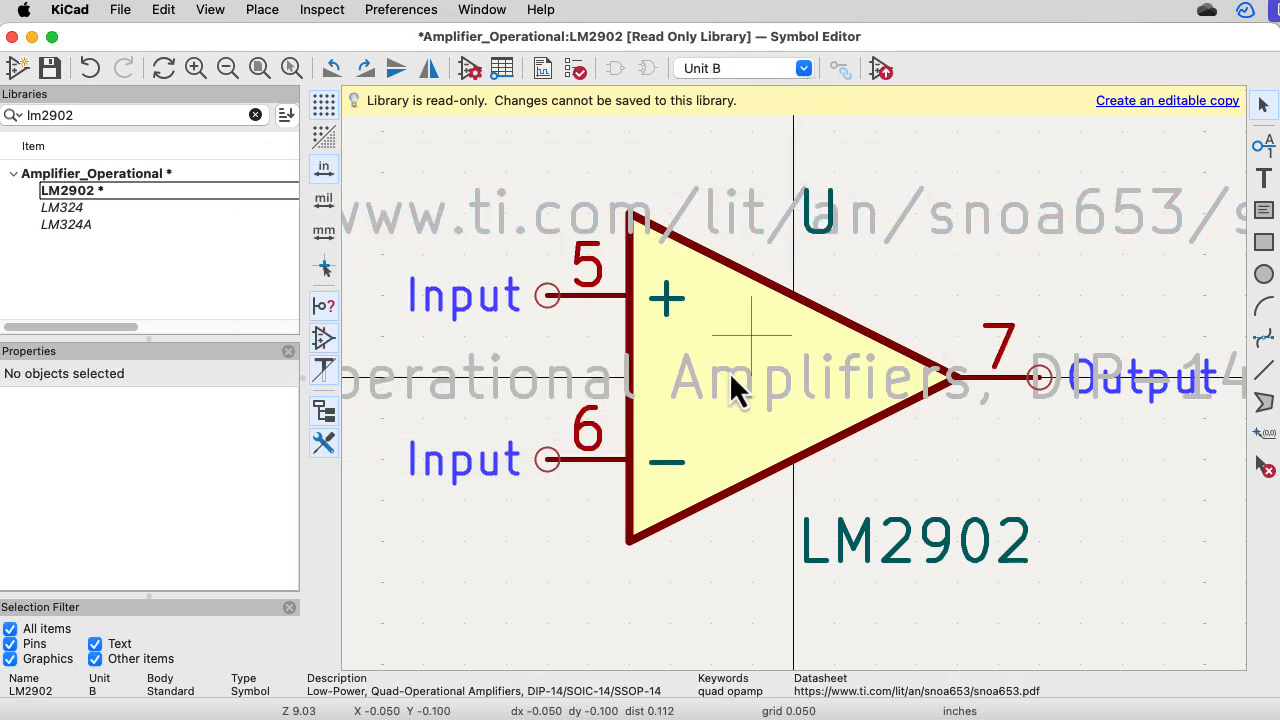
{"action": "double_click", "coordinate": [438, 371]}
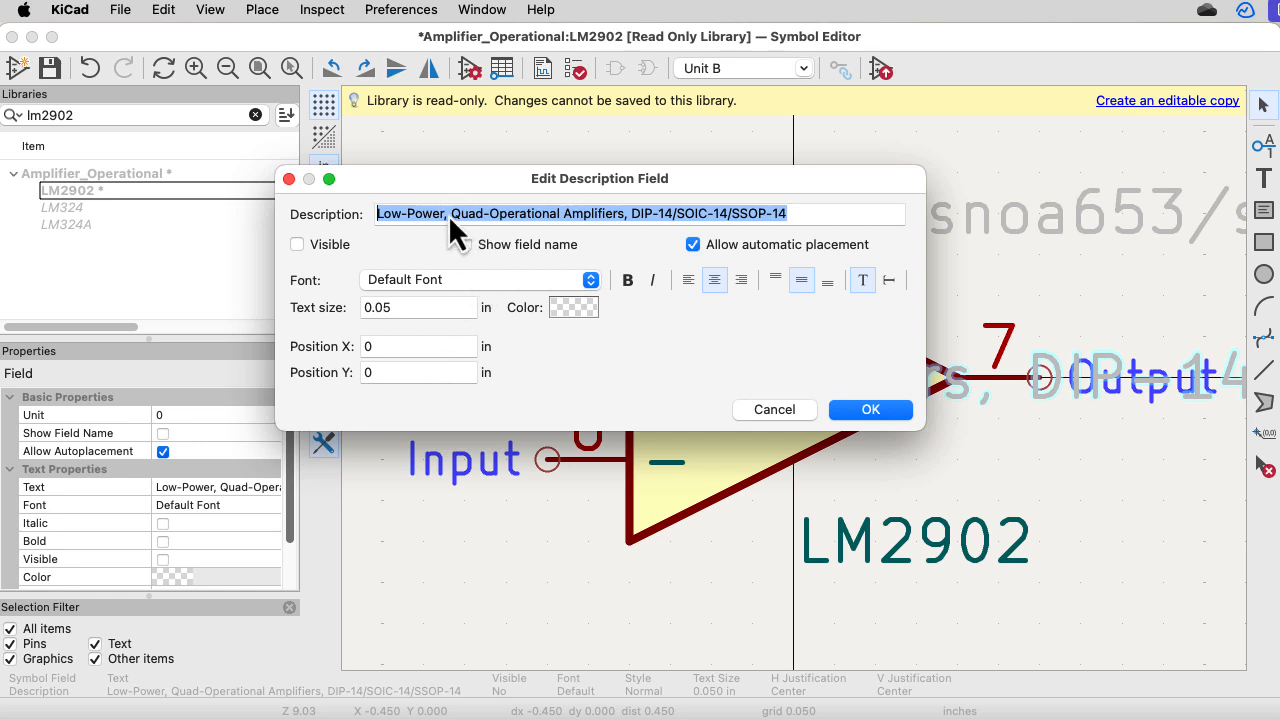
{"action": "left_click_drag", "start_coordinate": [448, 214], "coordinate": [304, 213]}
{"action": "key", "text": "BackSpace"}
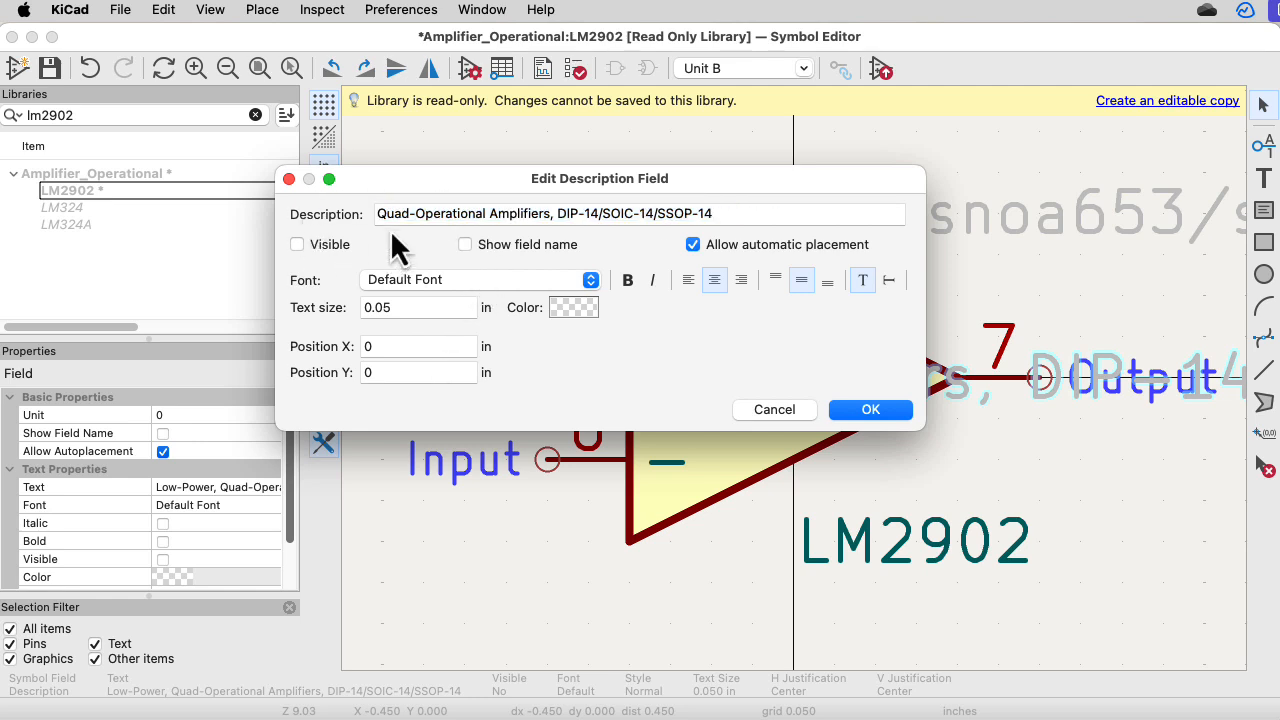
{"action": "left_click_drag", "start_coordinate": [416, 214], "coordinate": [490, 214]}
{"action": "type", "text": "N"}
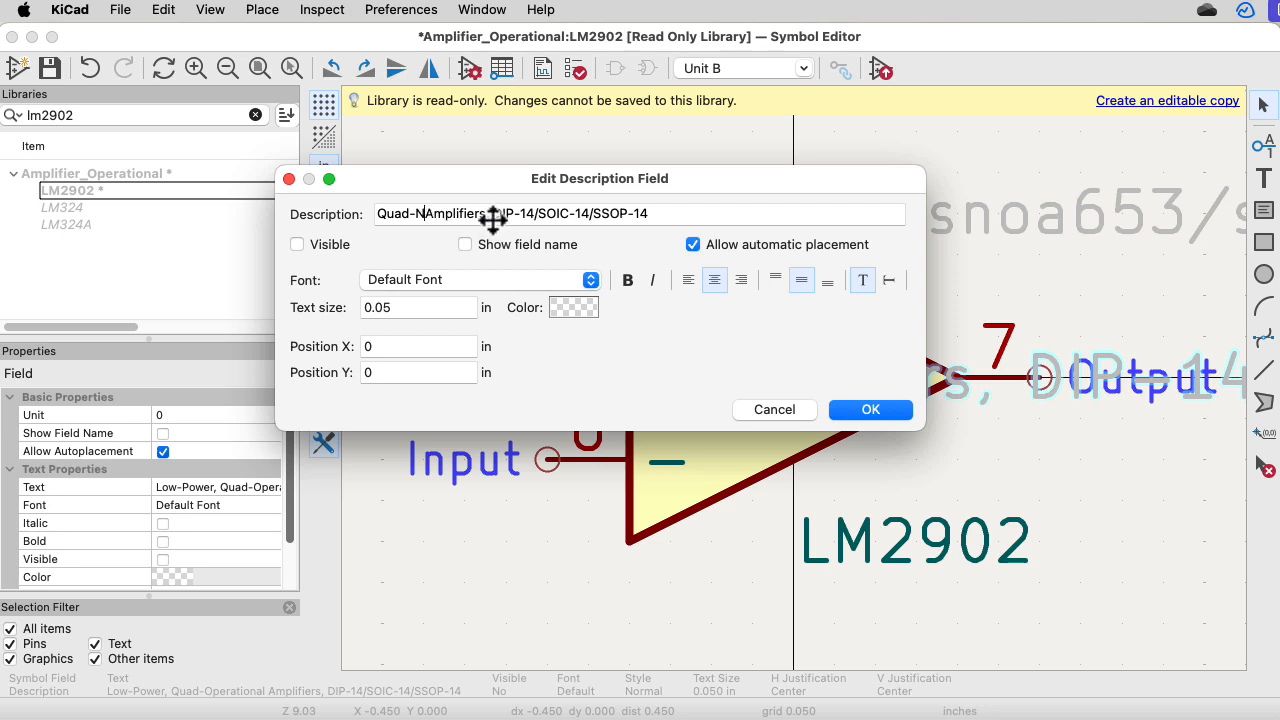
{"action": "type", "text": "orton"}
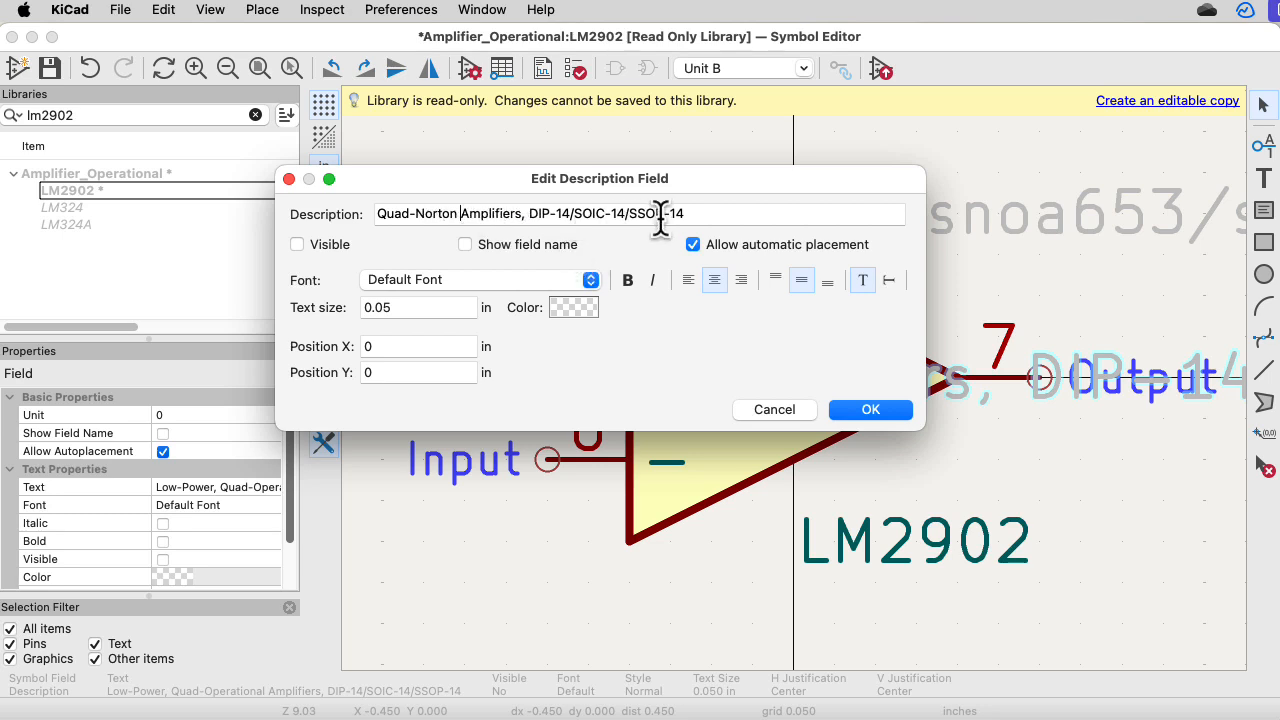
{"action": "left_click_drag", "start_coordinate": [625, 213], "coordinate": [778, 265]}
{"action": "key", "text": "BackSpace"}
{"action": "left_click", "coordinate": [868, 422]}
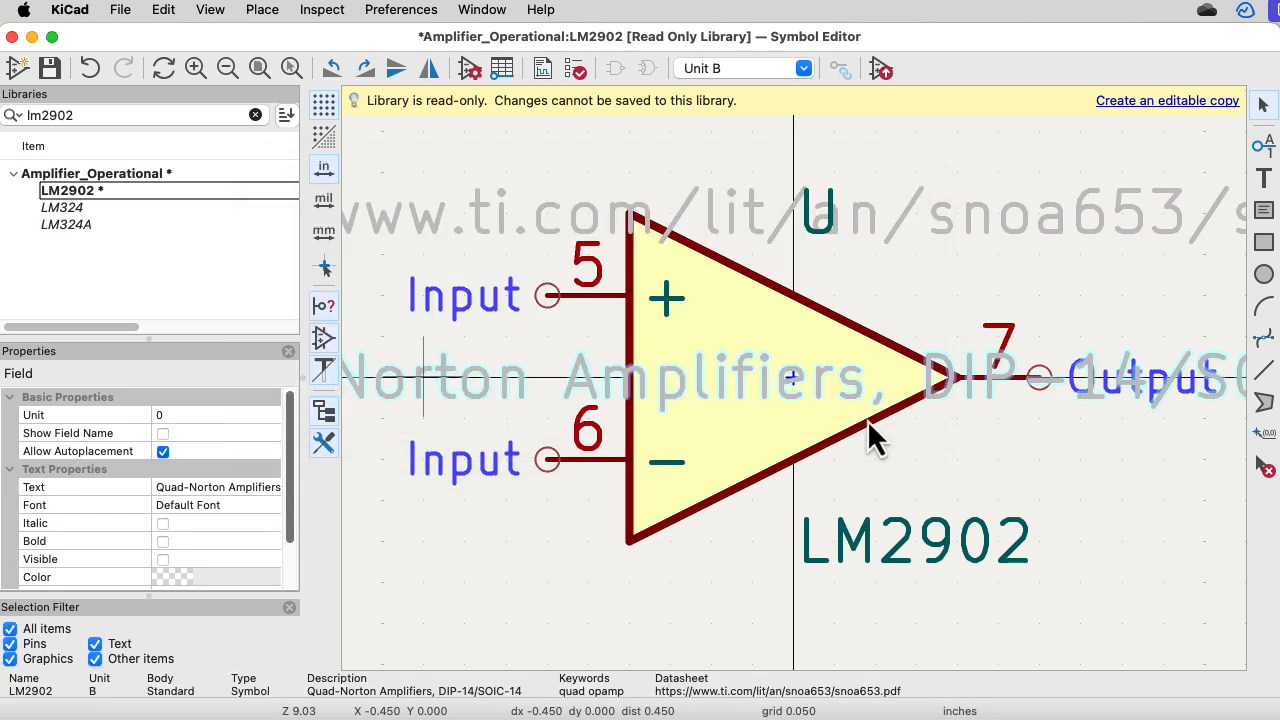
{"action": "left_click", "coordinate": [800, 68]}
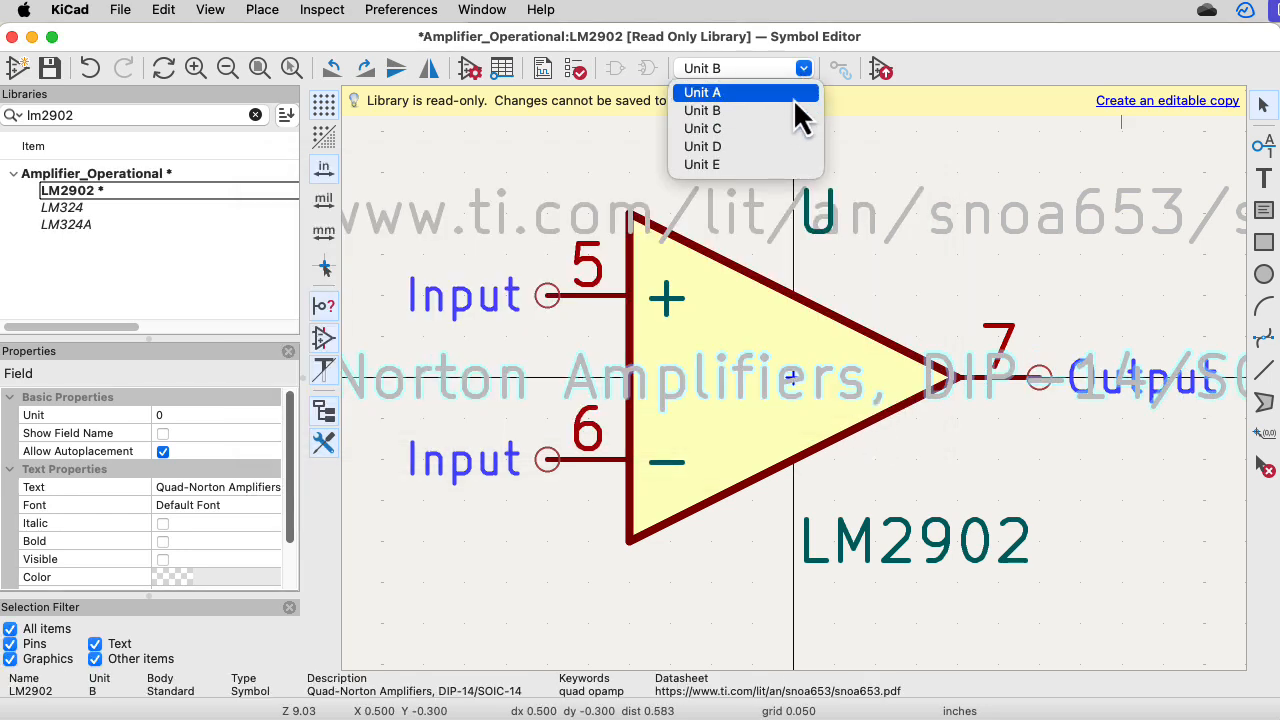
{"action": "left_click", "coordinate": [795, 98]}
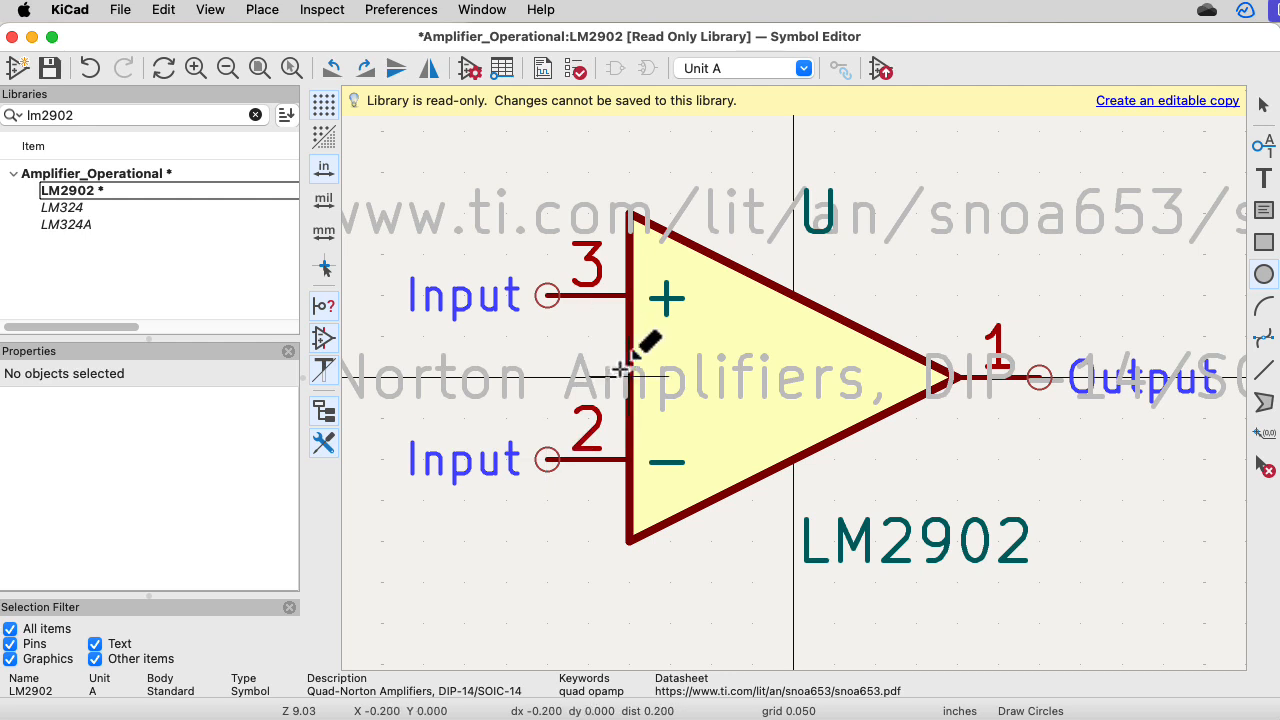
Try to draw a circle of about 0.05 in radius centred midway on the input edge of unit A's triangle
{"action": "left_click", "coordinate": [629, 376]}
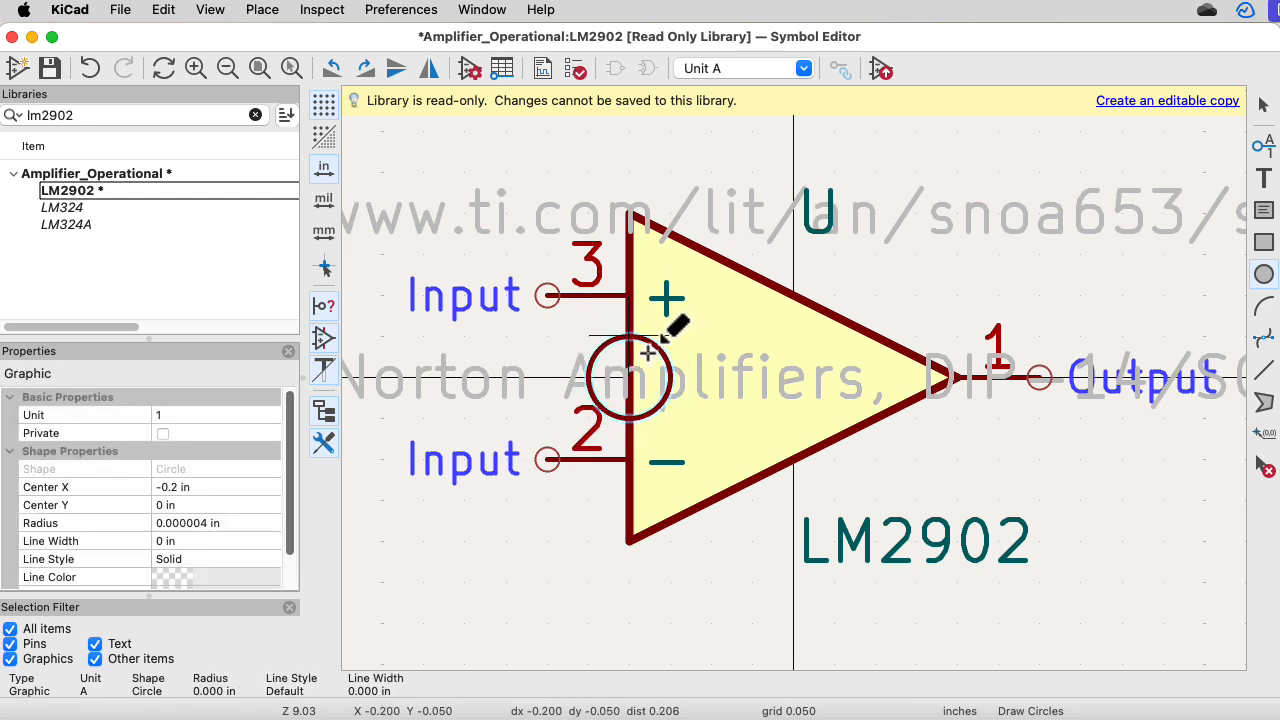
{"action": "left_click", "coordinate": [649, 352]}
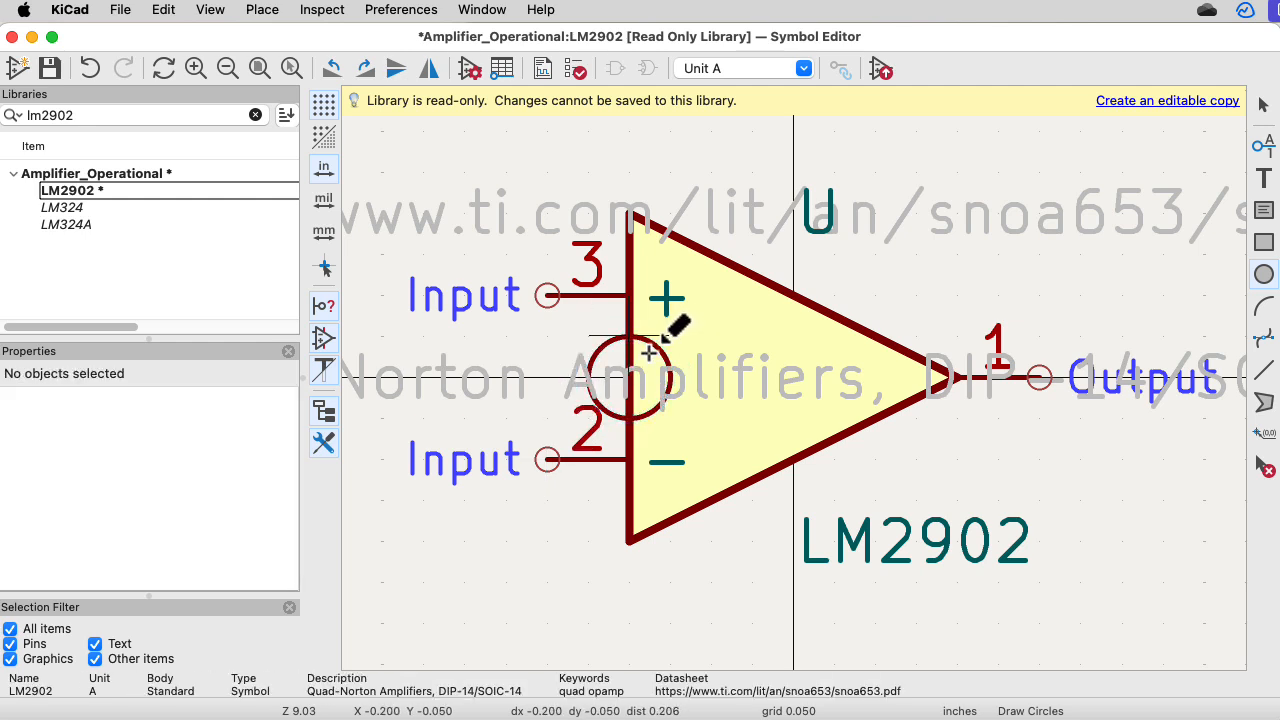
{"action": "left_click", "coordinate": [1265, 406]}
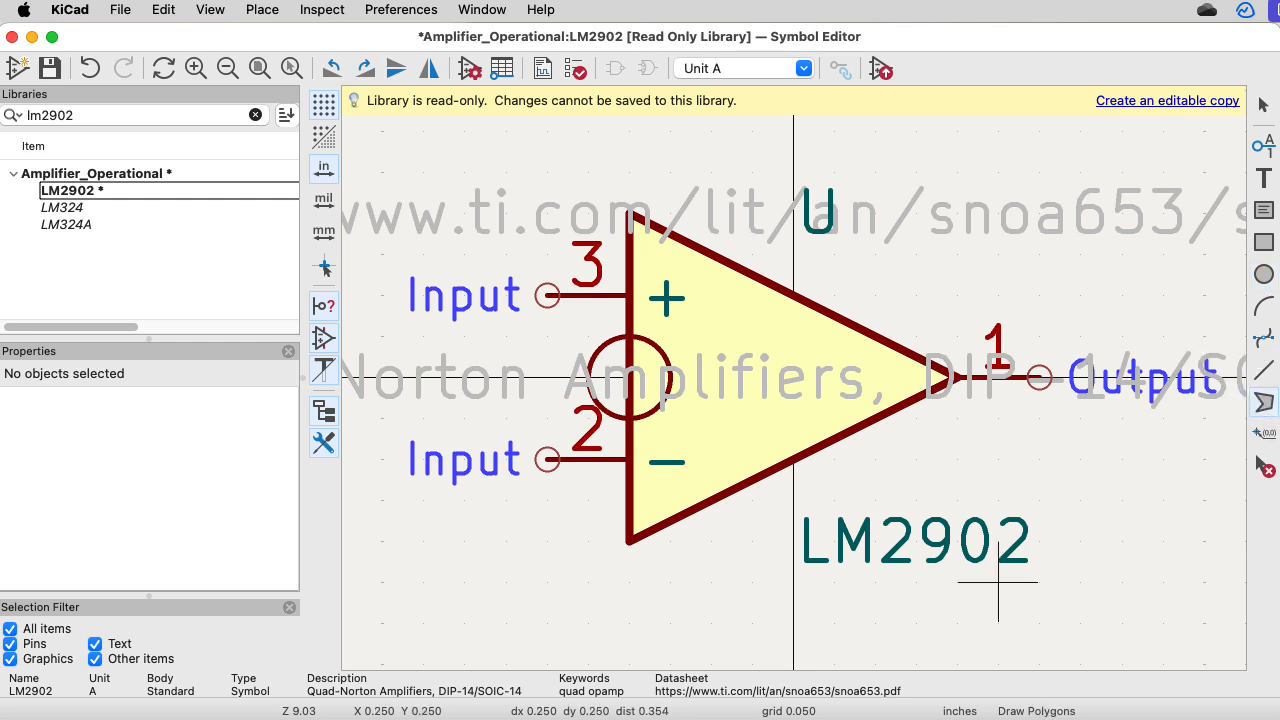
{"action": "left_click", "coordinate": [629, 378]}
{"action": "key", "text": "super+z"}
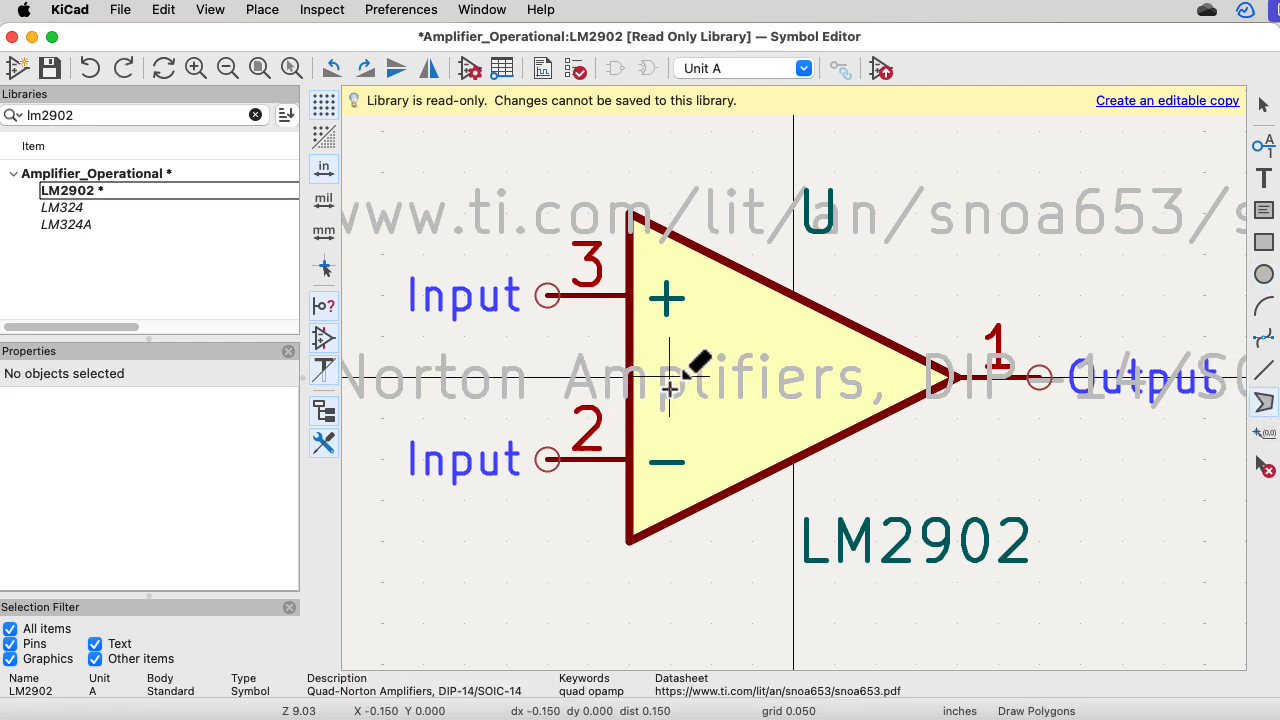
Set the grid to 0.025 in and draw a circle of about 0.055 in radius centred midway on unit A's input edge
{"action": "right_click_drag", "start_coordinate": [922, 276], "coordinate": [886, 294]}
{"action": "mouse_move", "coordinate": [915, 362]}
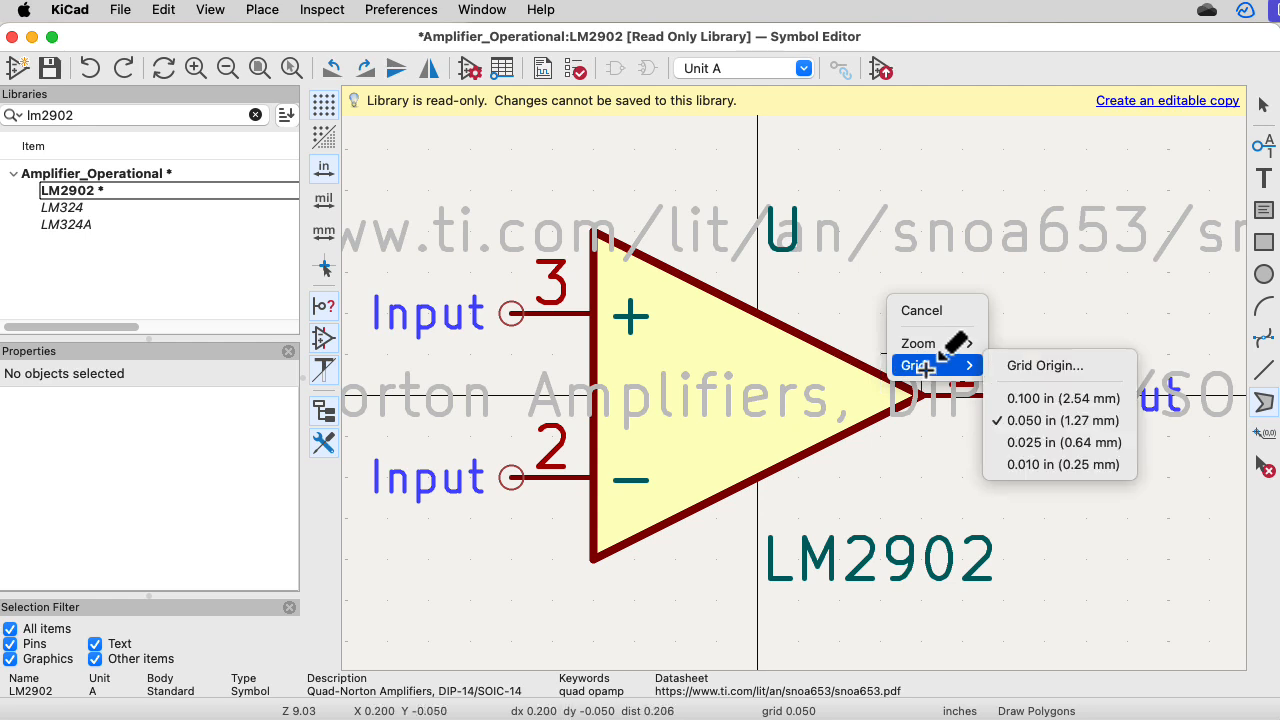
{"action": "left_click", "coordinate": [1019, 443]}
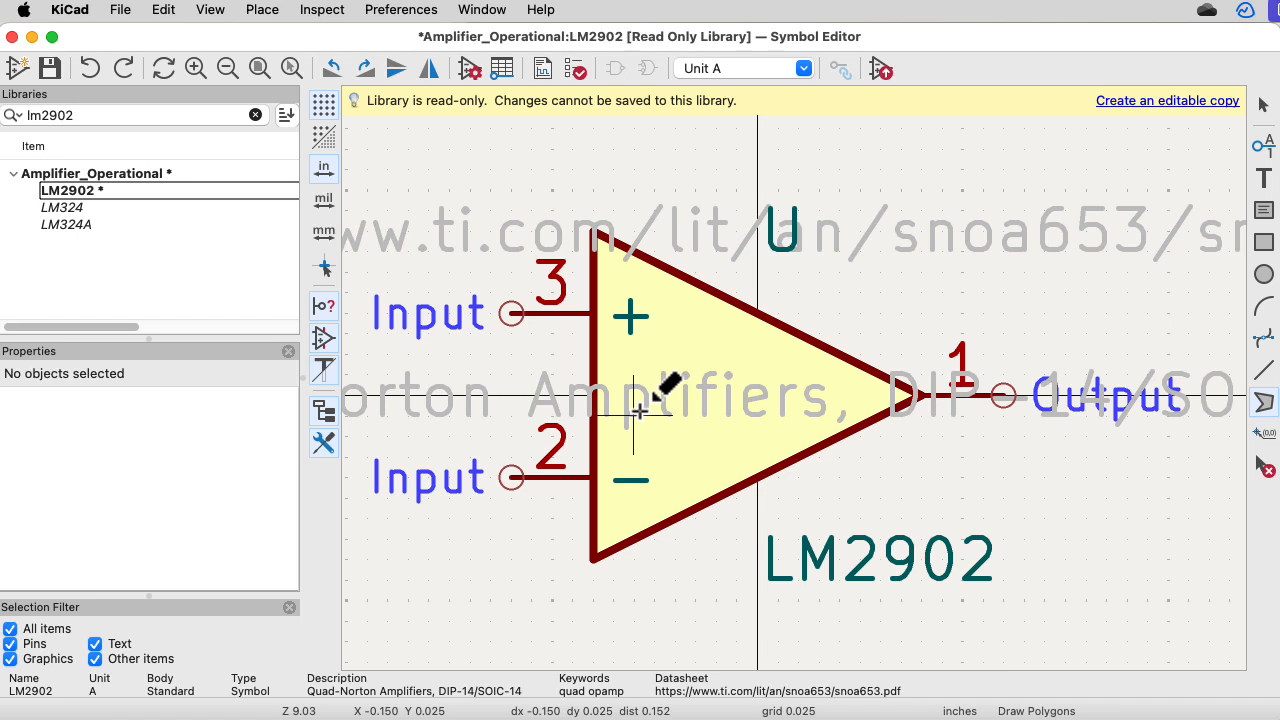
{"action": "left_click", "coordinate": [1263, 276]}
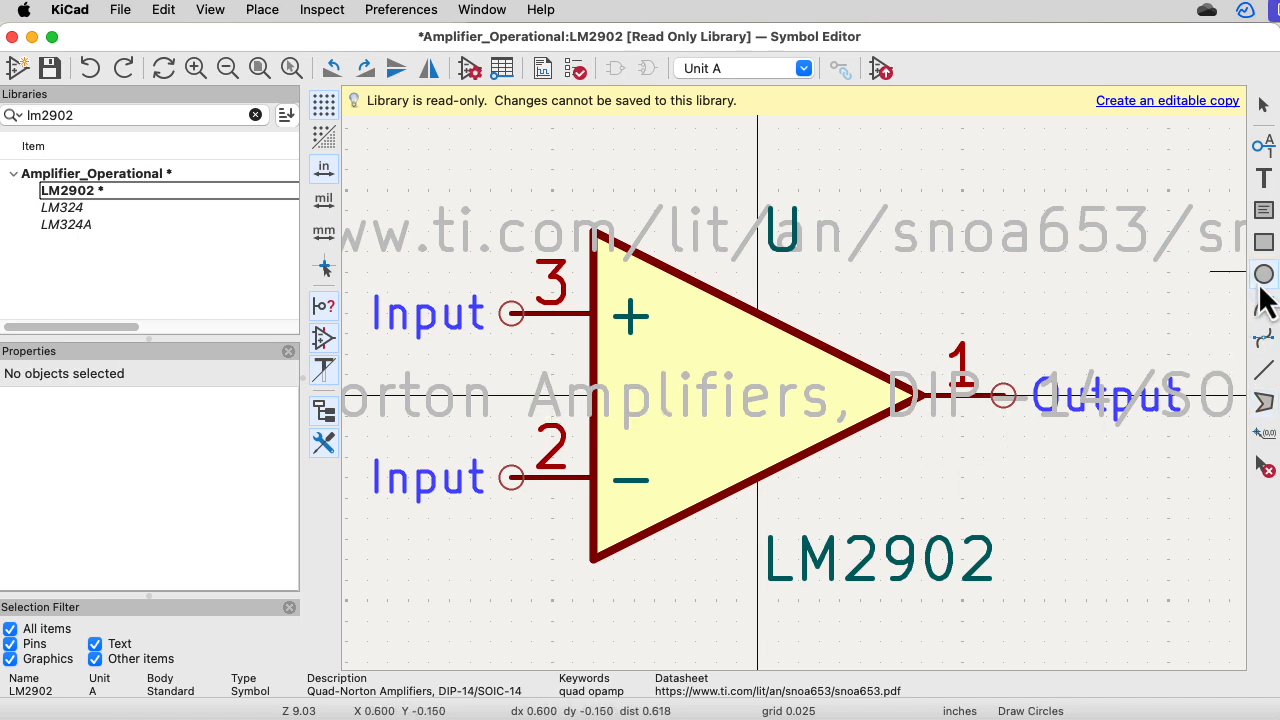
{"action": "left_click", "coordinate": [593, 395]}
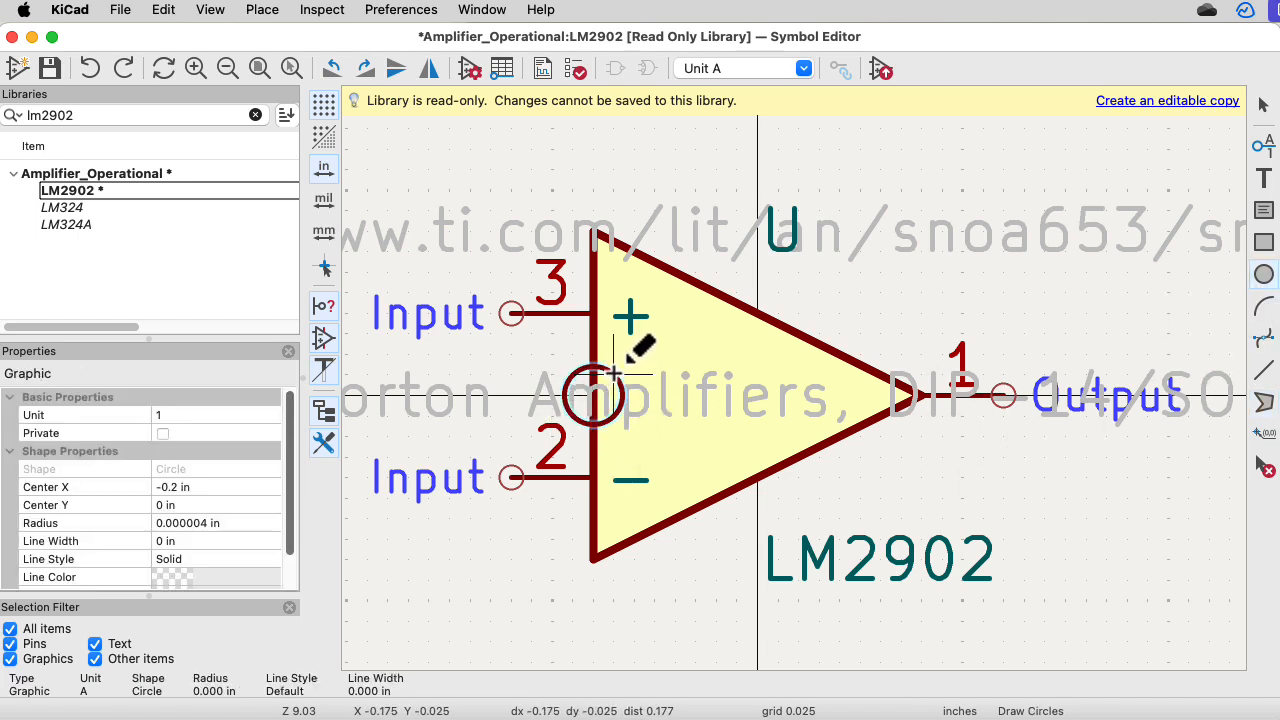
{"action": "left_click", "coordinate": [624, 365]}
Draw an upward-pointing triangle about 0.05 in wide and 0.05 in tall inside the circle as a closed polygon
{"action": "left_click", "coordinate": [1263, 401]}
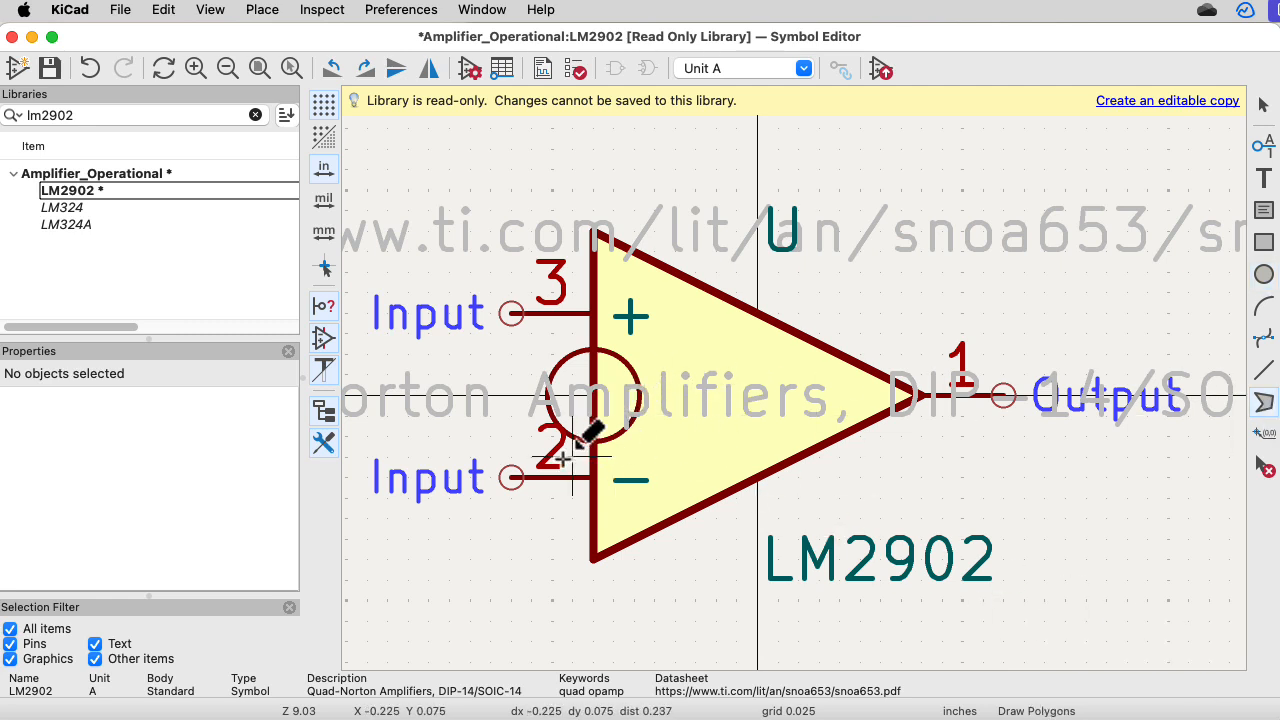
{"action": "left_click", "coordinate": [592, 414]}
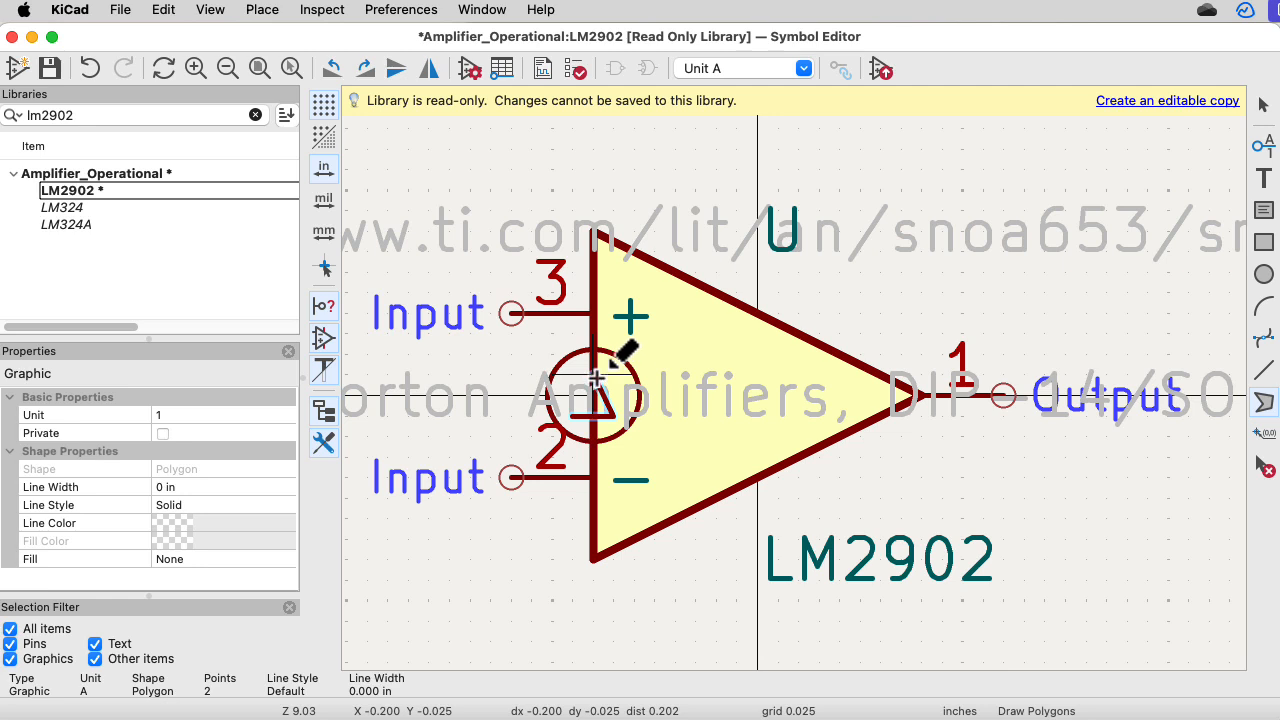
{"action": "left_click", "coordinate": [597, 381]}
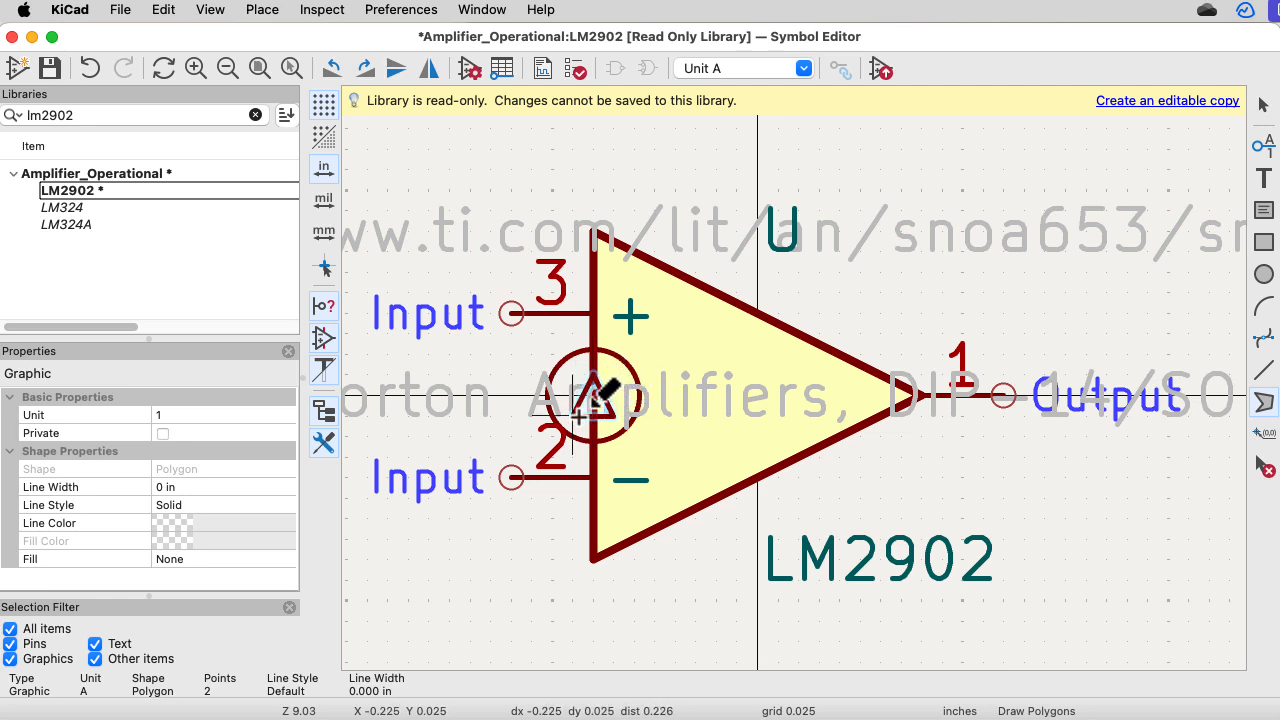
{"action": "double_click", "coordinate": [578, 417]}
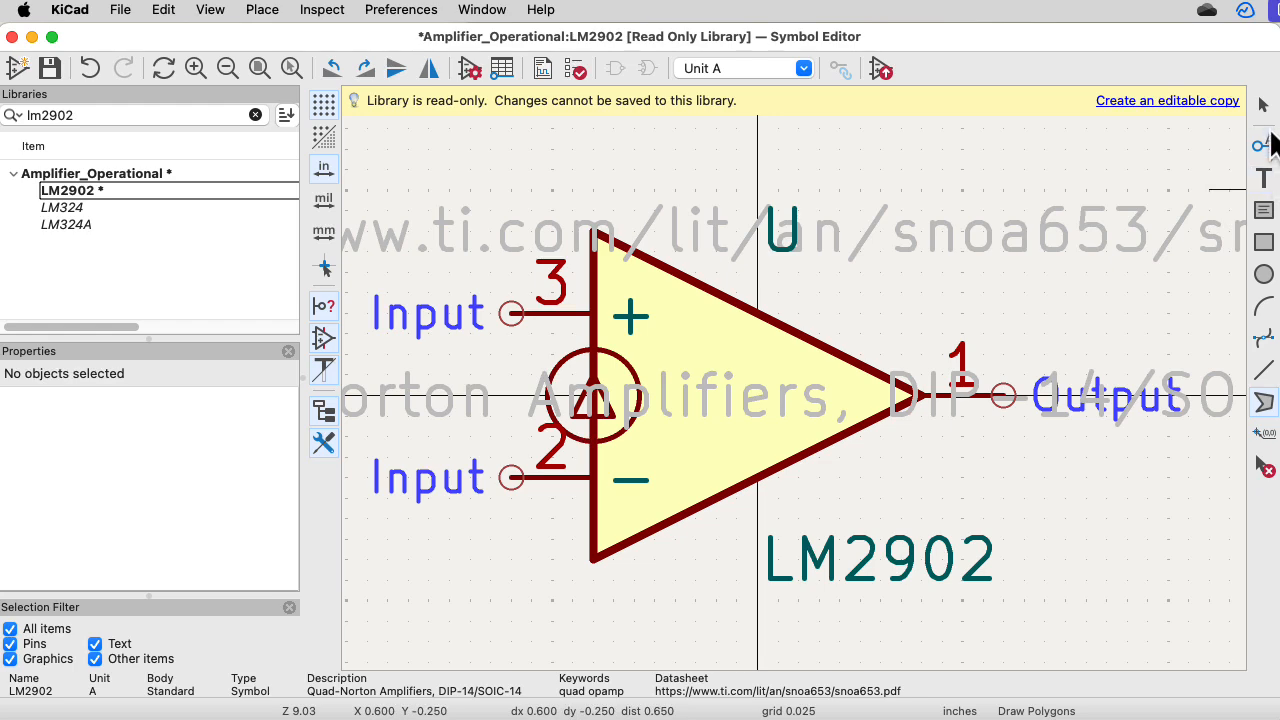
{"action": "left_click", "coordinate": [1263, 104]}
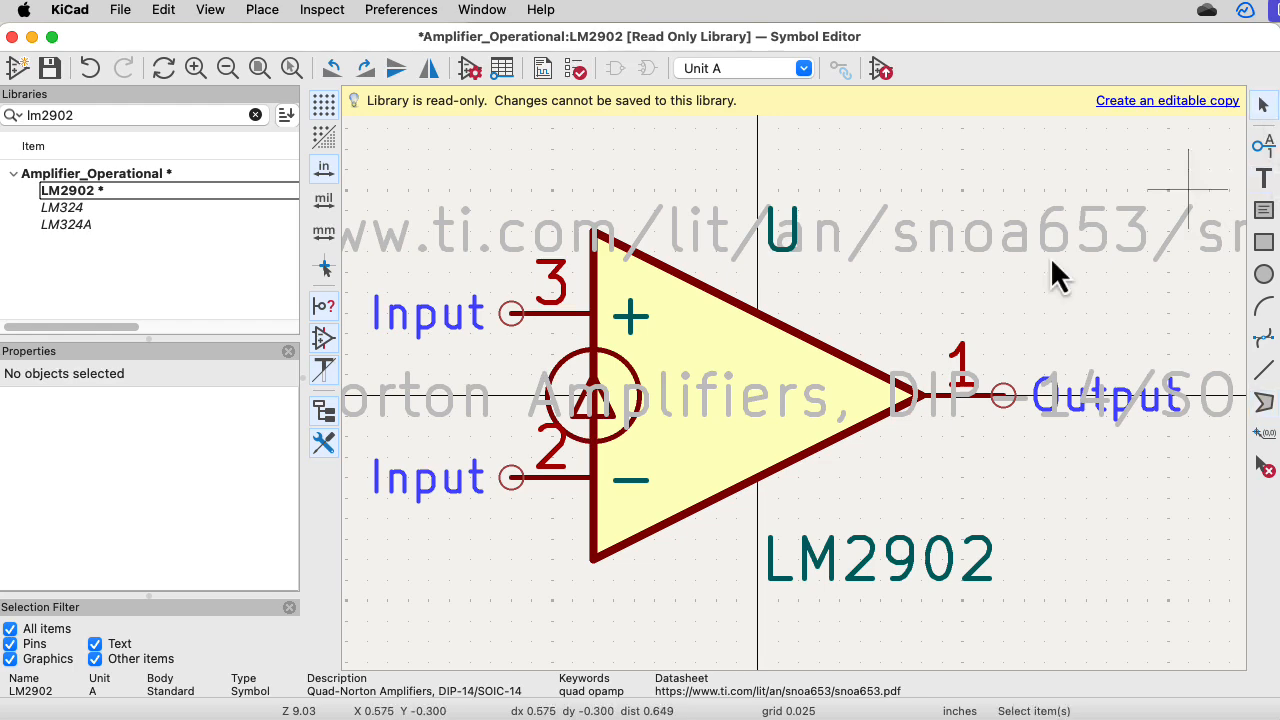
Fill the small triangle inside the circle with the body outline color
{"action": "double_click", "coordinate": [602, 422]}
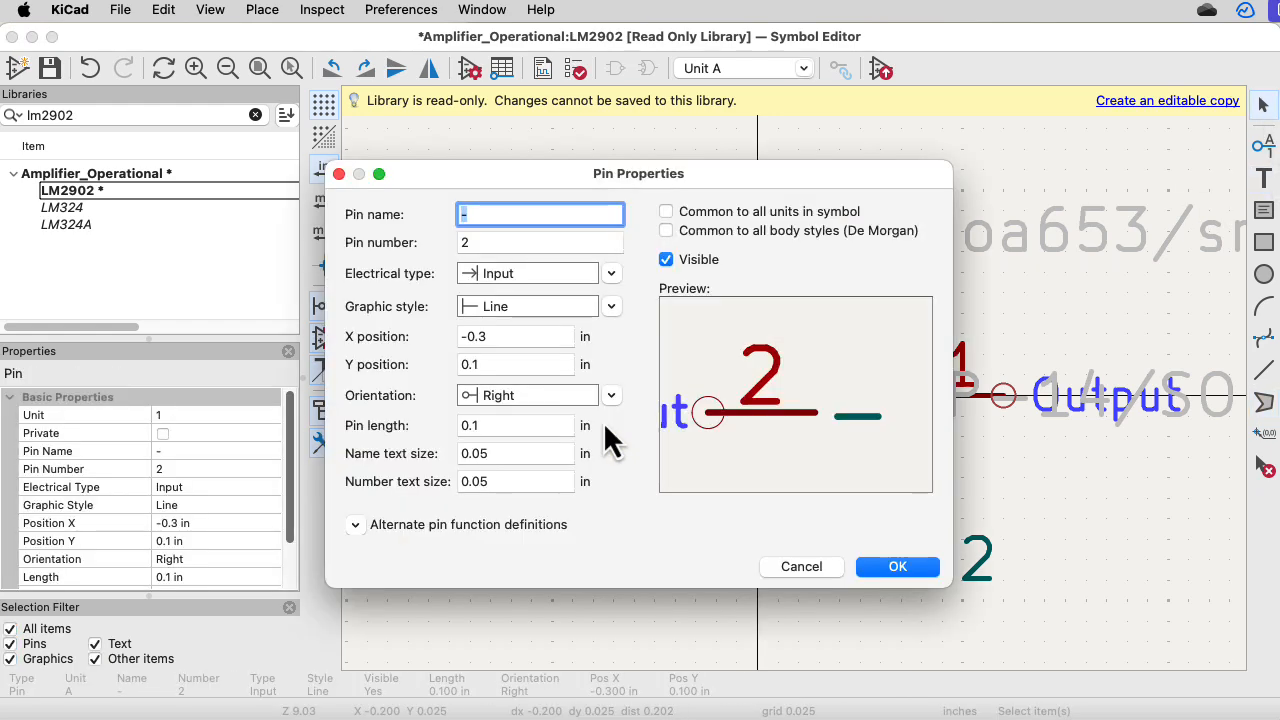
{"action": "left_click", "coordinate": [818, 576]}
{"action": "scroll", "coordinate": [700, 530], "scroll_direction": "up", "scroll_amount": 3}
{"action": "scroll", "coordinate": [665, 400], "scroll_direction": "up", "scroll_amount": 2}
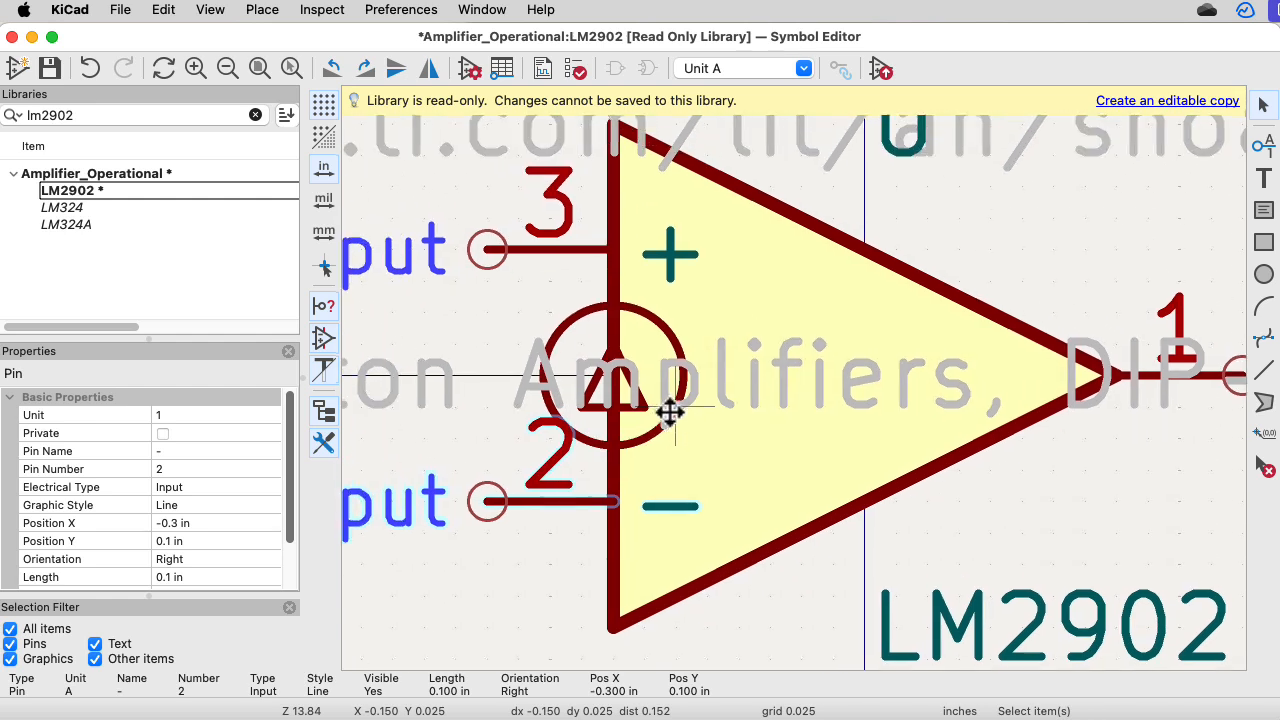
{"action": "double_click", "coordinate": [632, 372]}
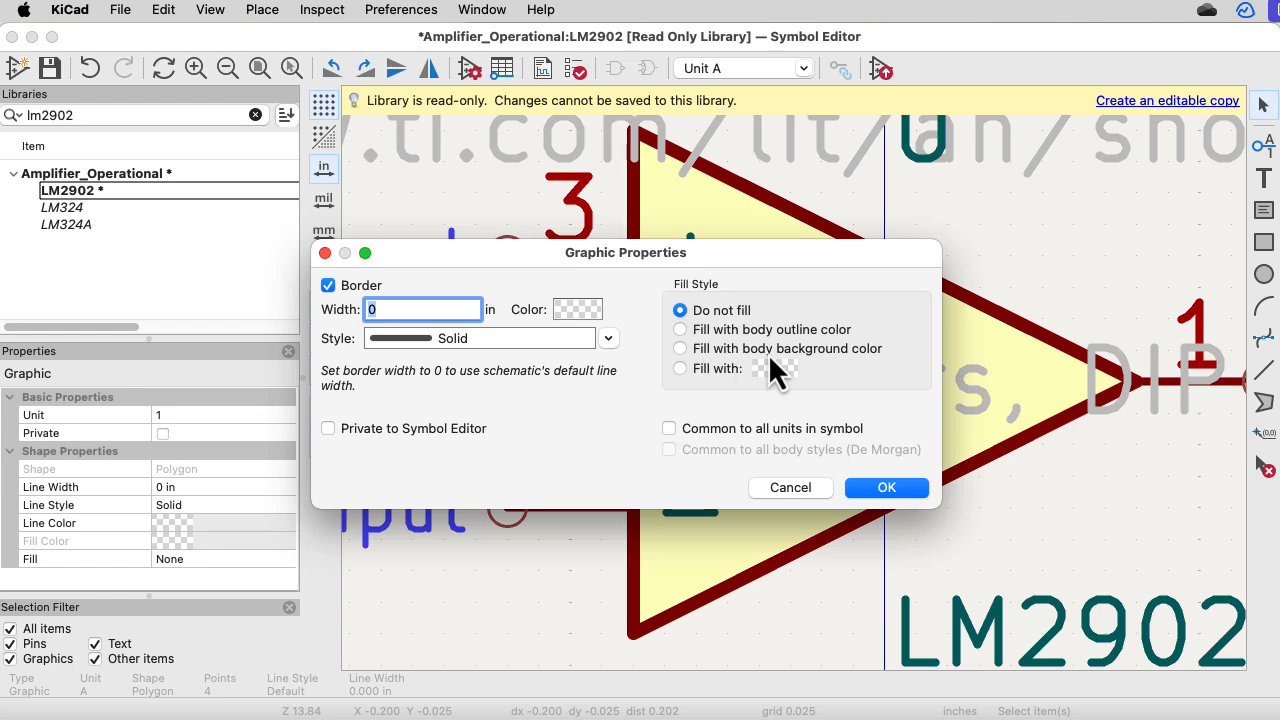
{"action": "left_click", "coordinate": [683, 330]}
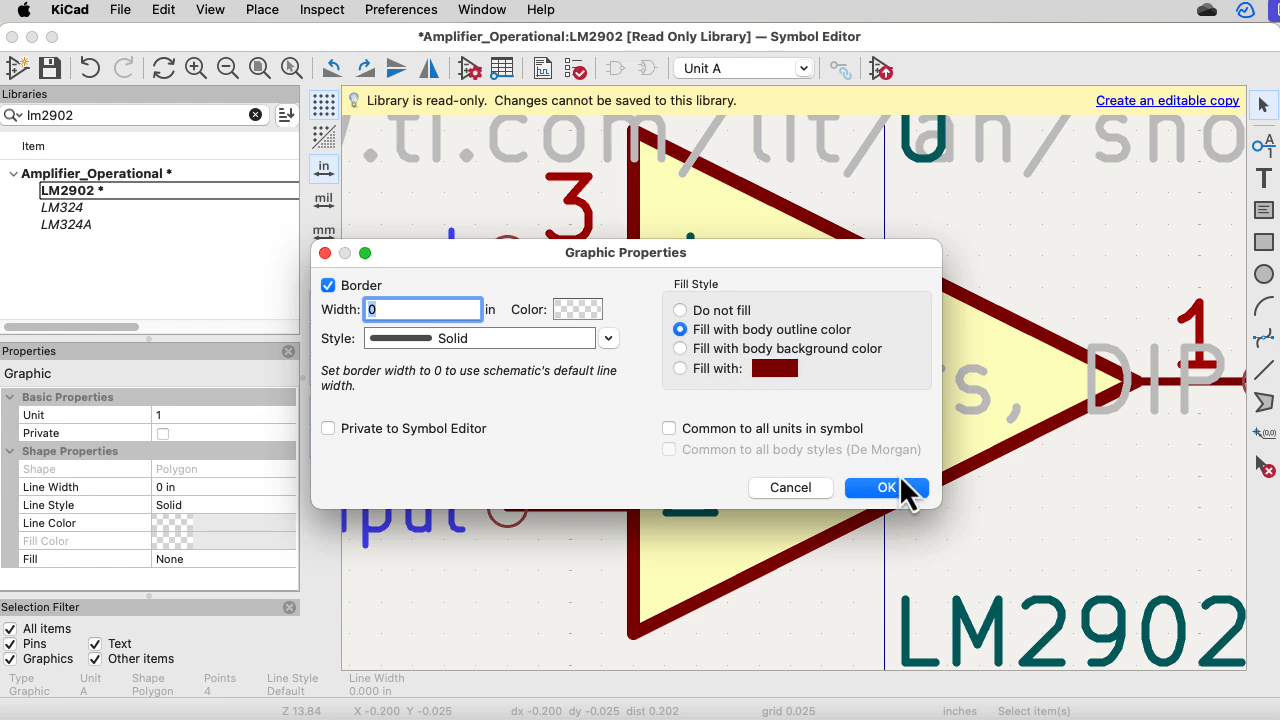
{"action": "left_click", "coordinate": [903, 488]}
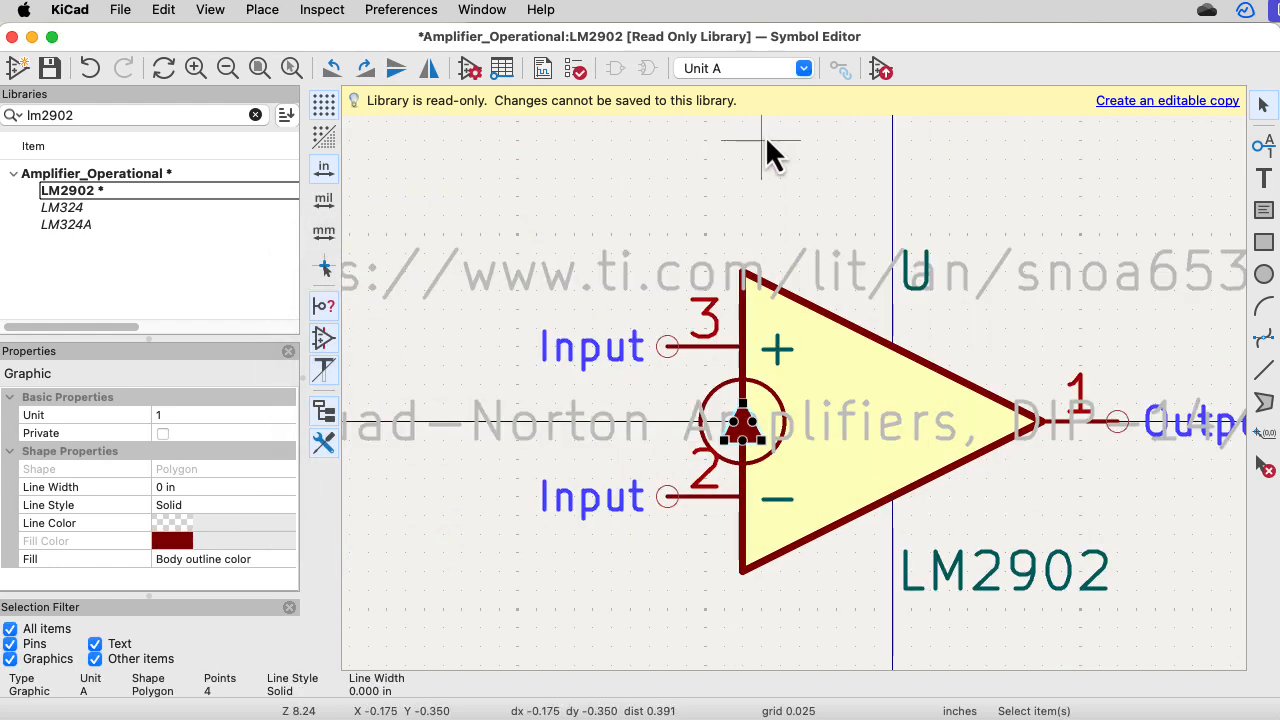
{"action": "left_click", "coordinate": [811, 184]}
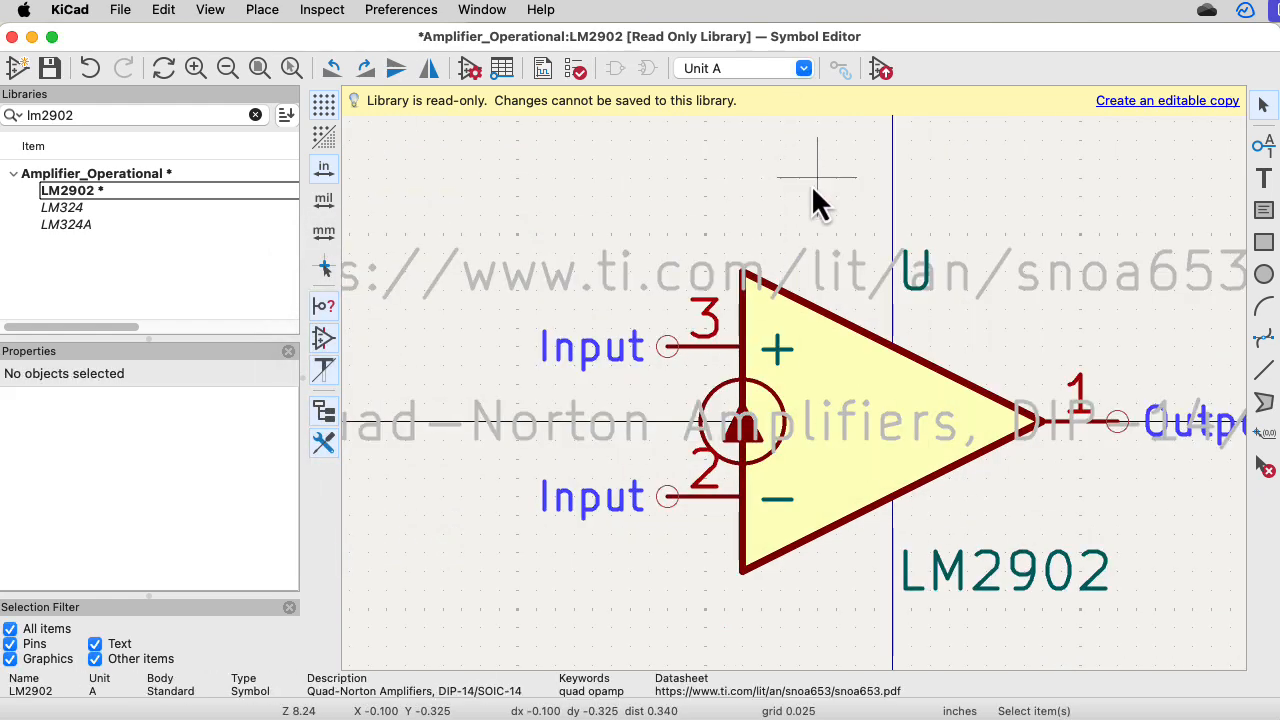
View unit B of the symbol and return to unit A
{"action": "left_click", "coordinate": [804, 71]}
{"action": "left_click", "coordinate": [790, 114]}
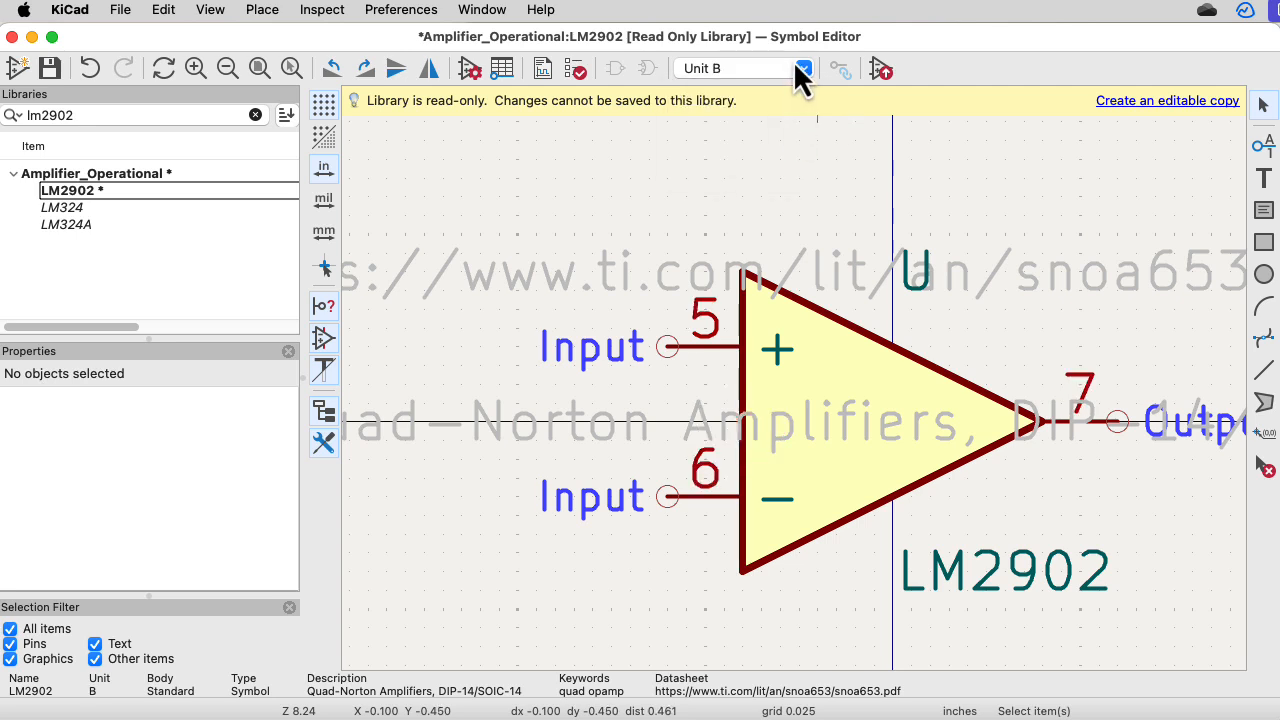
{"action": "left_click", "coordinate": [800, 68]}
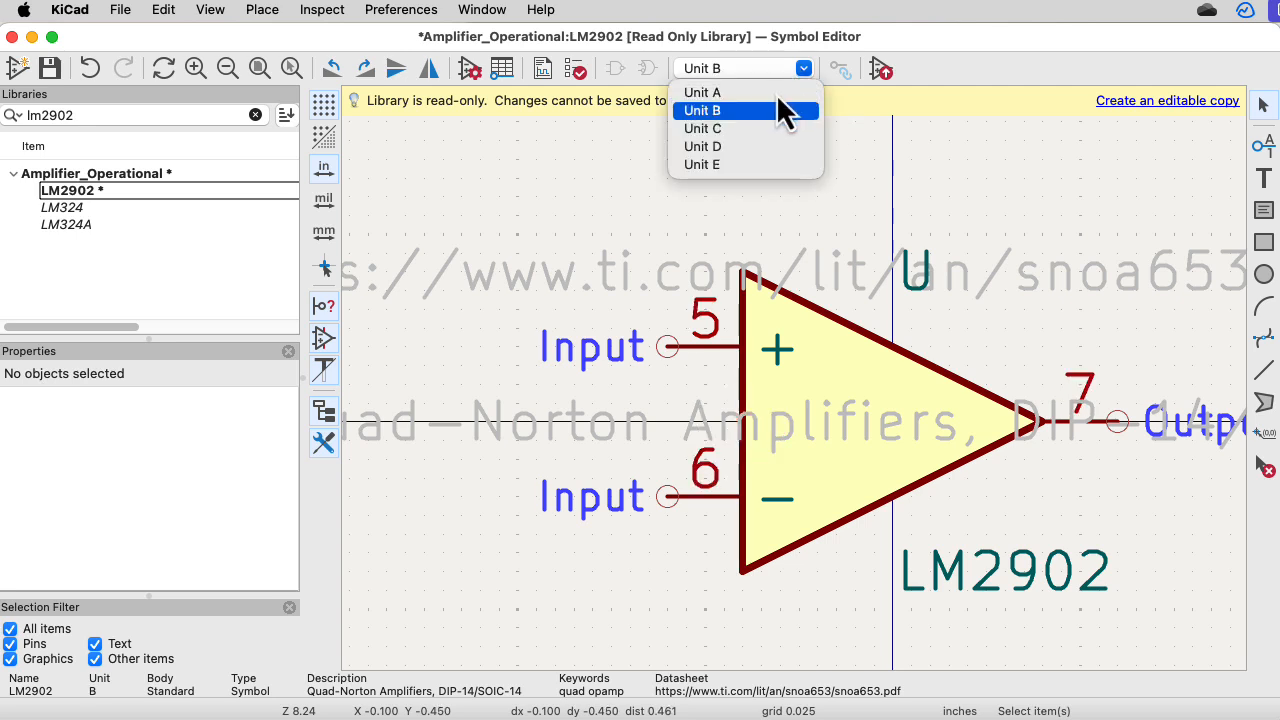
{"action": "left_click", "coordinate": [776, 93]}
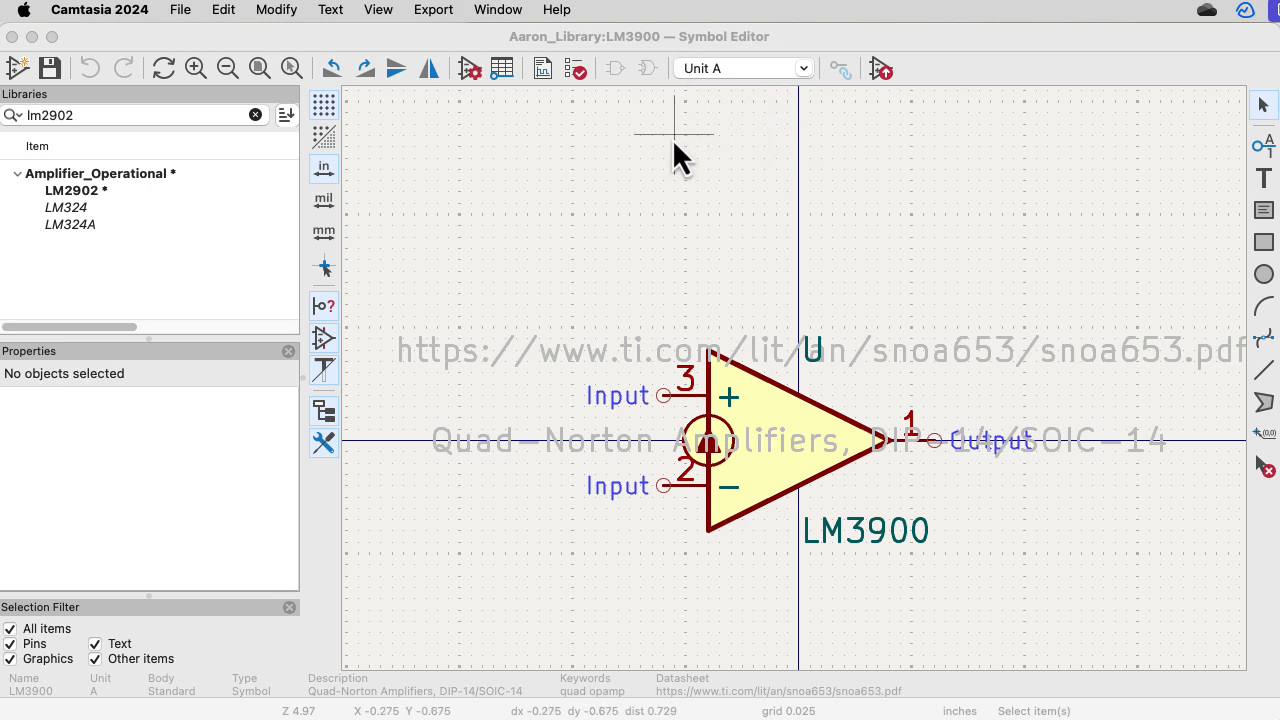
Copy the circle and filled arrow from unit A of LM3900 onto the middle of unit B's input edge
{"action": "left_click", "coordinate": [675, 411]}
{"action": "left_click_drag", "start_coordinate": [675, 411], "coordinate": [746, 479]}
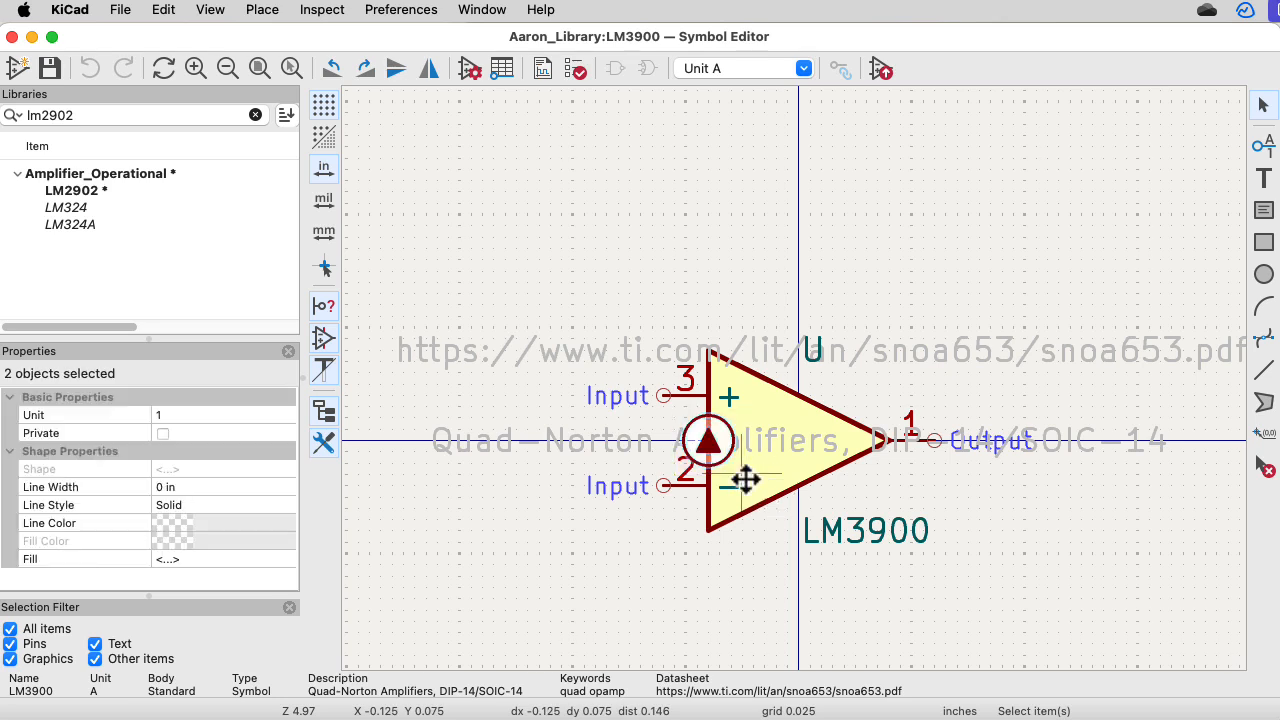
{"action": "left_click", "coordinate": [803, 69]}
{"action": "left_click", "coordinate": [795, 108]}
{"action": "key", "text": "super+v"}
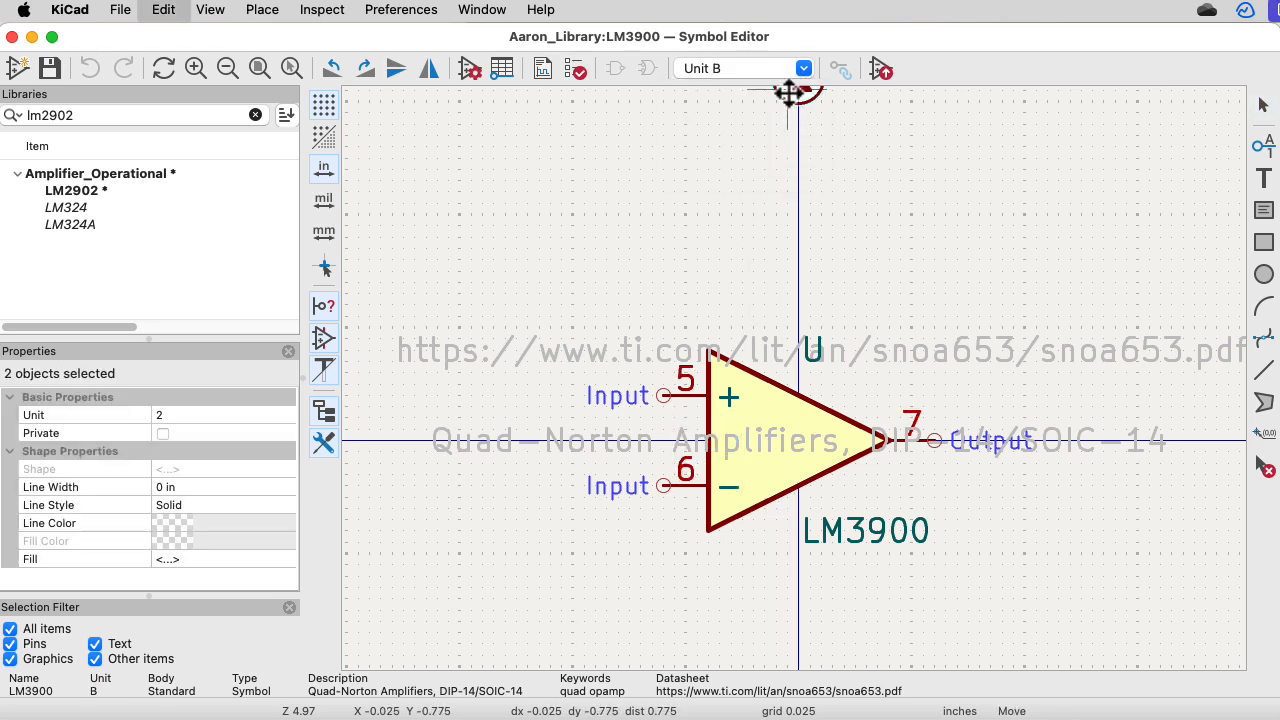
{"action": "left_click", "coordinate": [700, 452]}
Paste the circle and arrow into unit C, centred on the triangle's input edge
{"action": "left_click", "coordinate": [801, 74]}
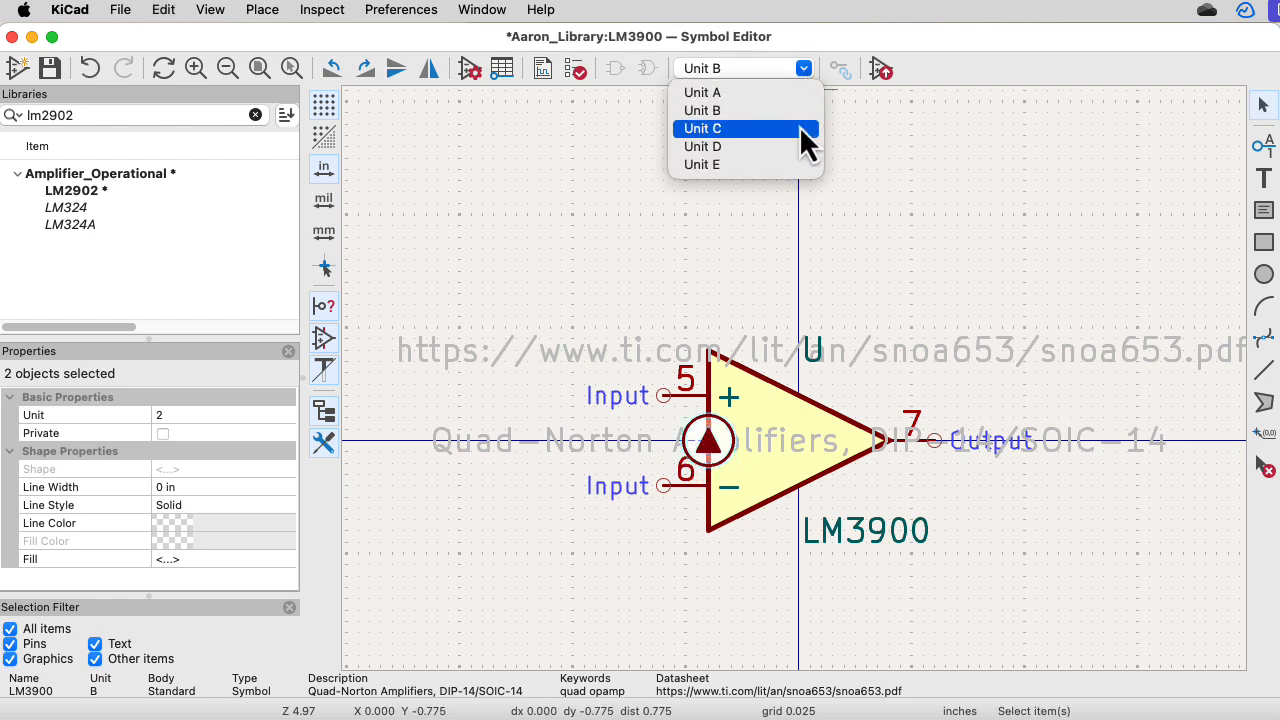
{"action": "left_click", "coordinate": [799, 125]}
{"action": "key", "text": "super+v"}
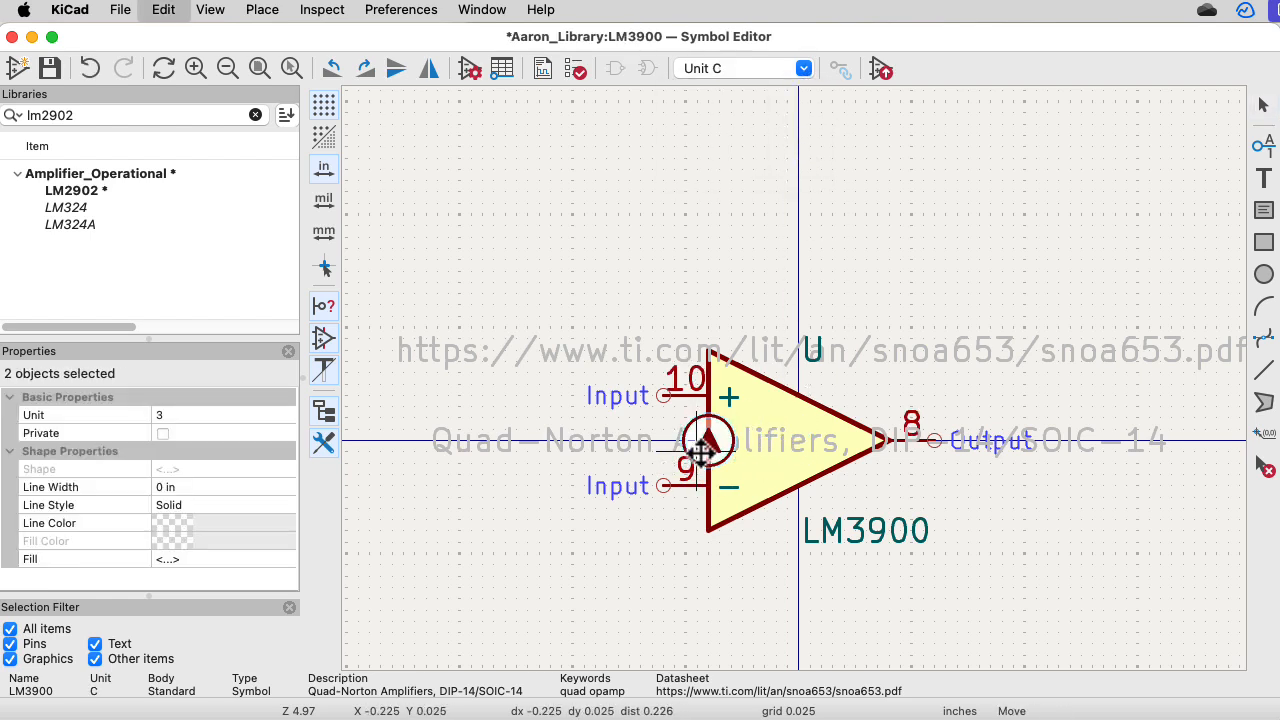
{"action": "left_click", "coordinate": [703, 452]}
Paste the circle and arrow into unit D, centred on the triangle's input edge
{"action": "left_click", "coordinate": [806, 75]}
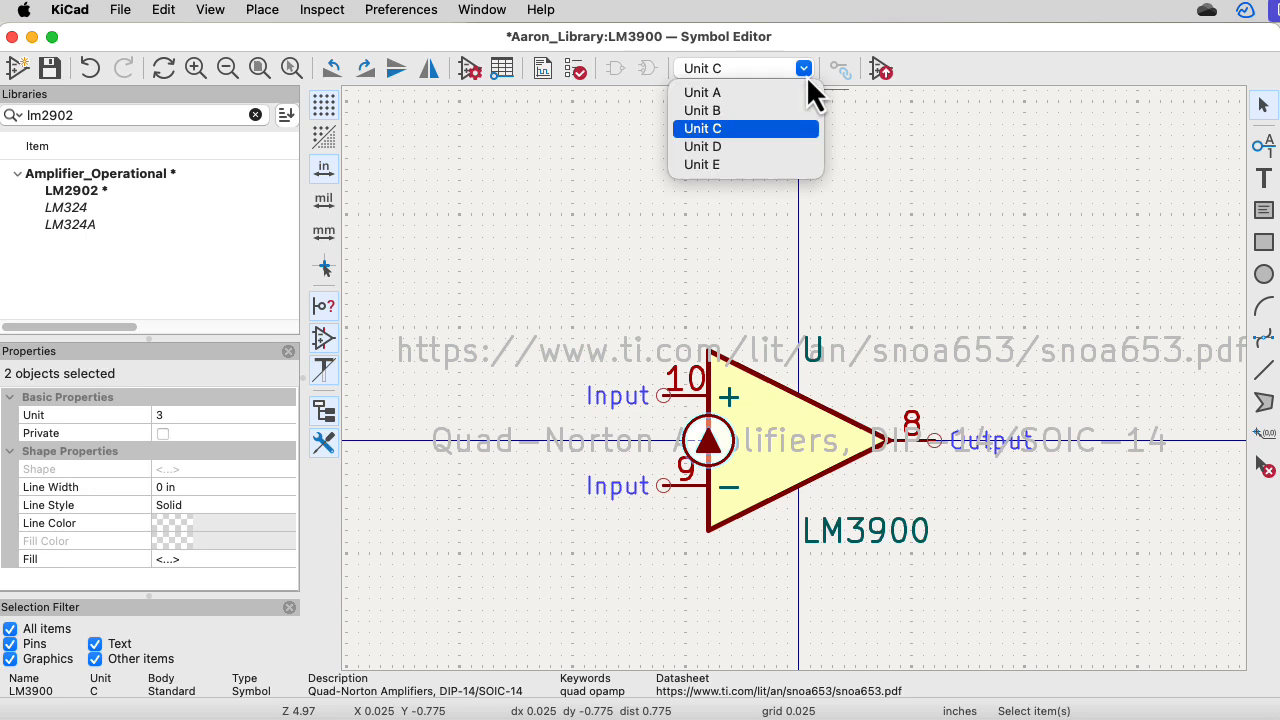
{"action": "left_click", "coordinate": [789, 148]}
{"action": "key", "text": "super+v"}
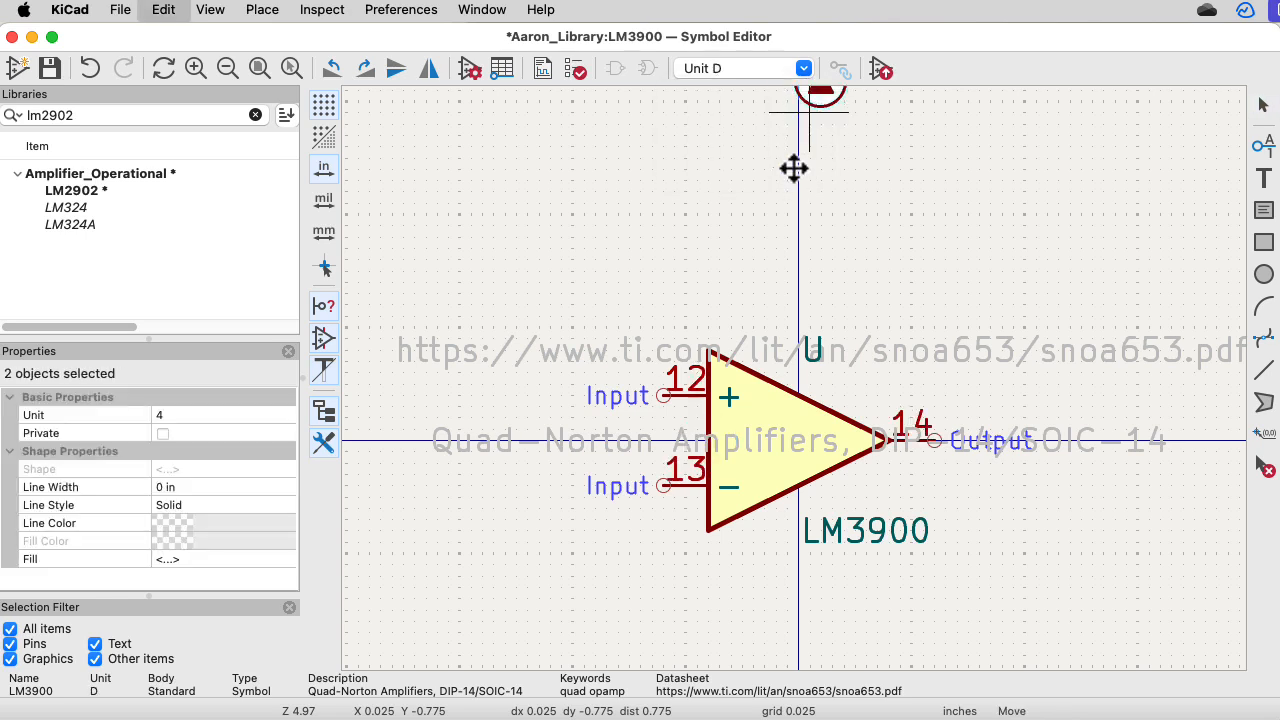
{"action": "left_click", "coordinate": [698, 457]}
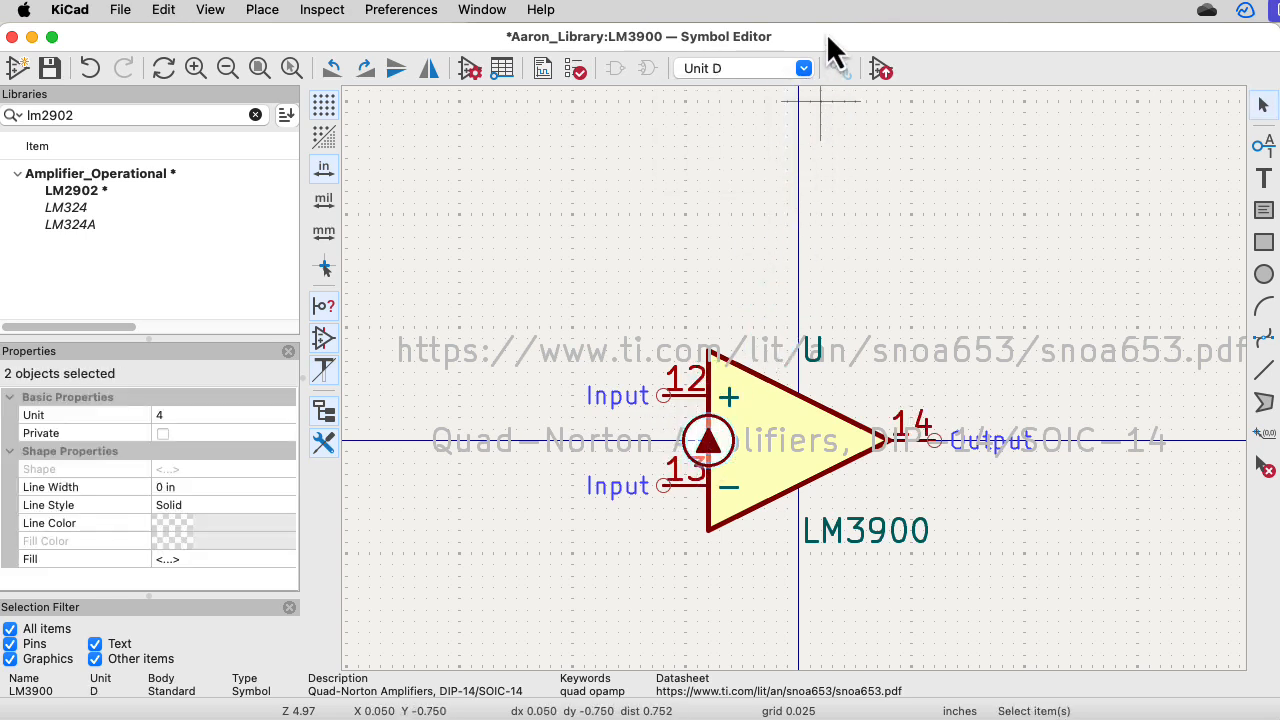
Leave unit D and set the pin number of unit A's non-inverting input to 1
{"action": "left_click", "coordinate": [798, 68]}
{"action": "left_click", "coordinate": [797, 128]}
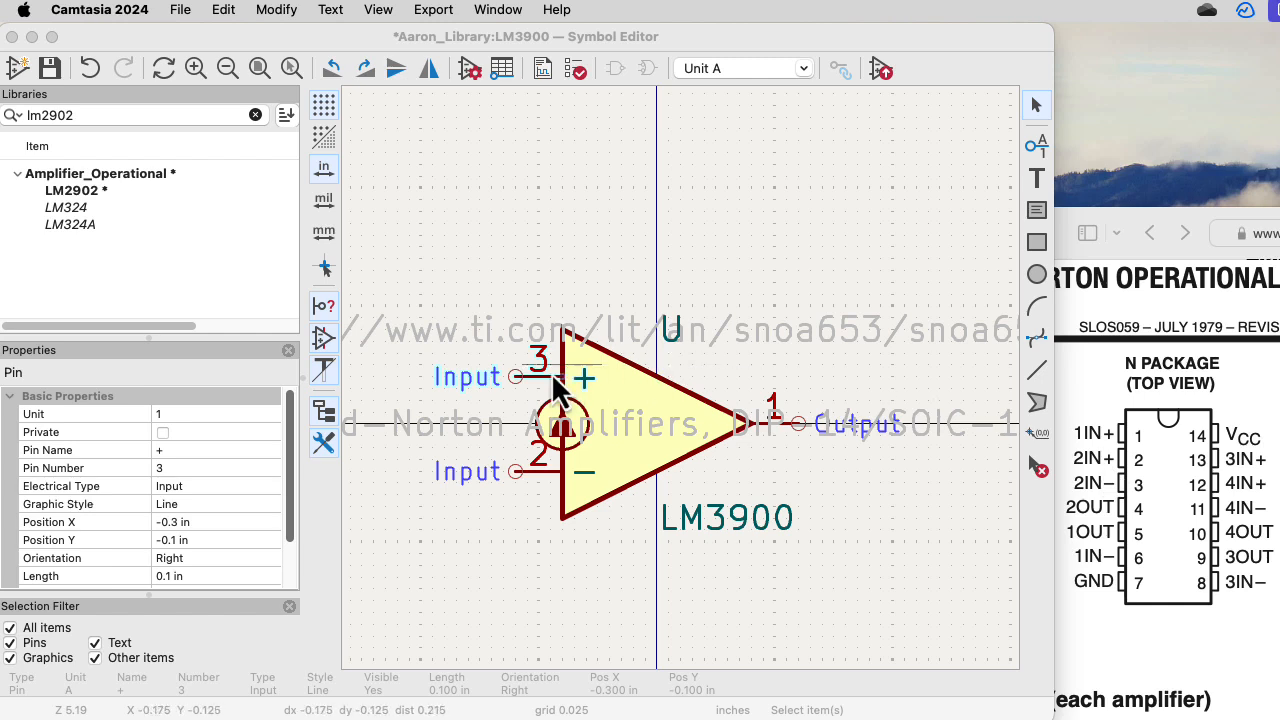
{"action": "double_click", "coordinate": [518, 380]}
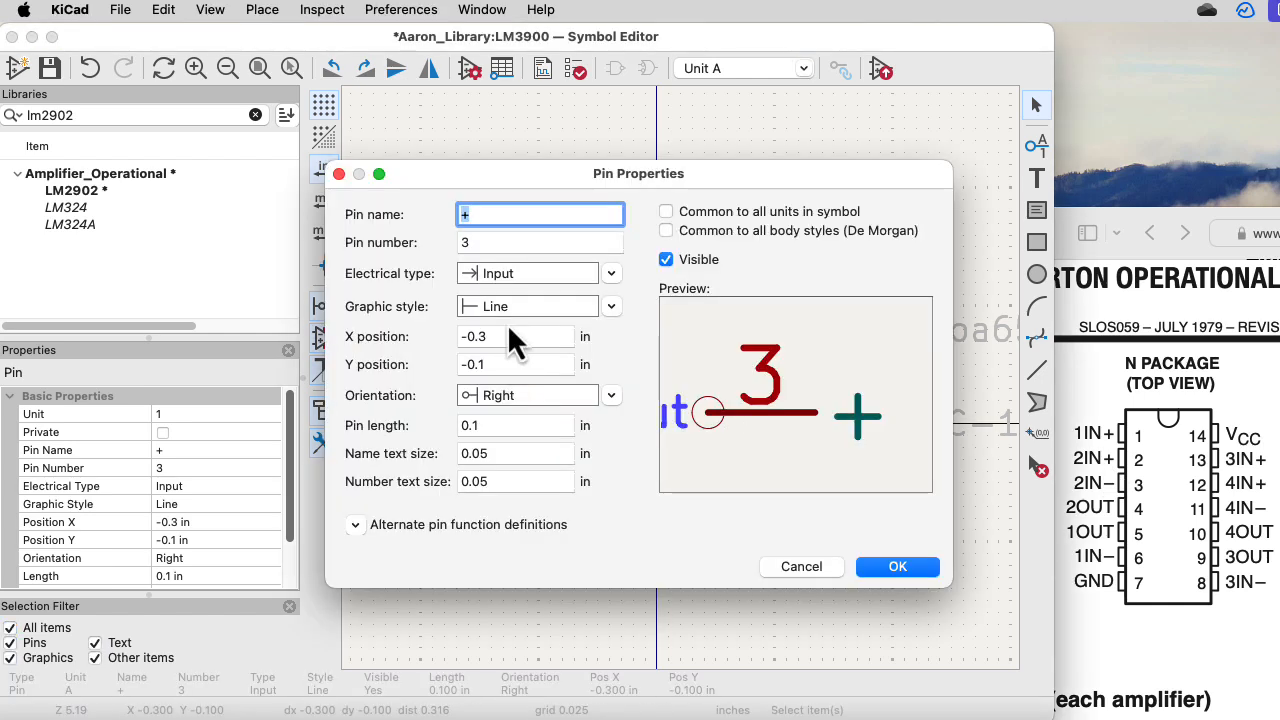
{"action": "double_click", "coordinate": [475, 245]}
{"action": "type", "text": "1"}
{"action": "key", "text": "Return"}
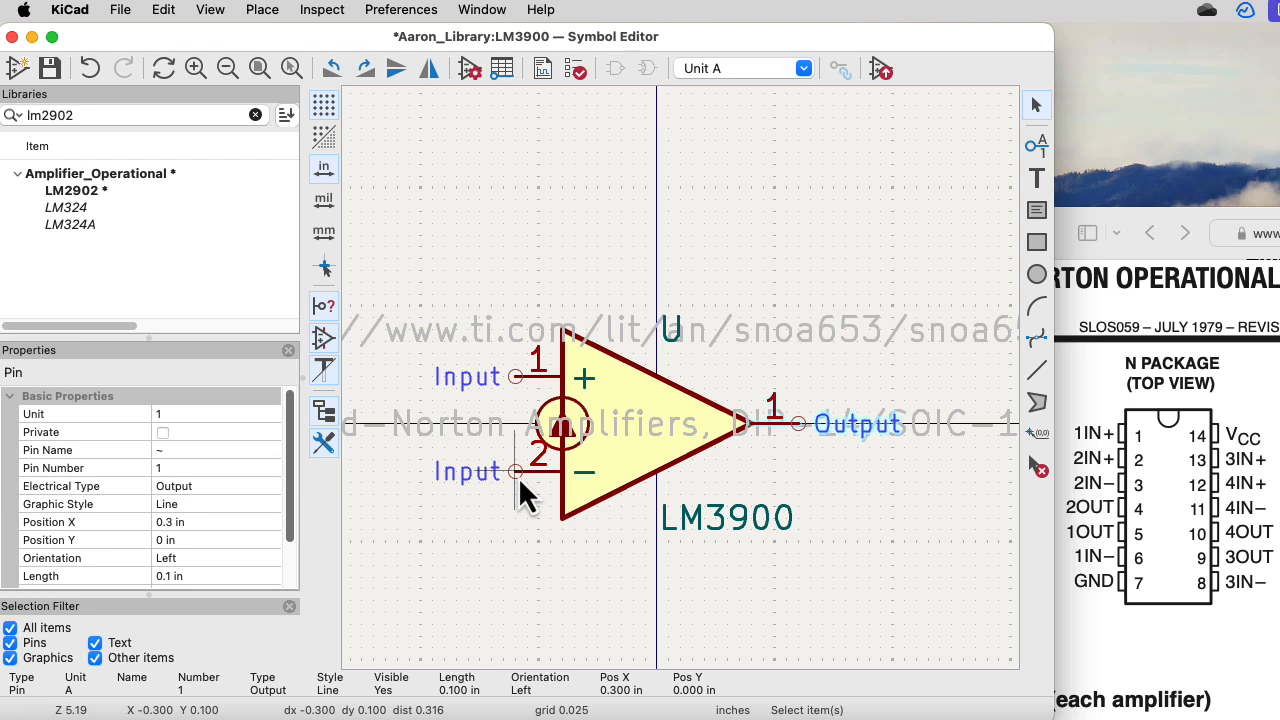
Set the pin number of unit A's inverting input to 6, keeping "-" as its pin name
{"action": "double_click", "coordinate": [518, 476]}
{"action": "type", "text": "6"}
{"action": "key", "text": "BackSpace"}
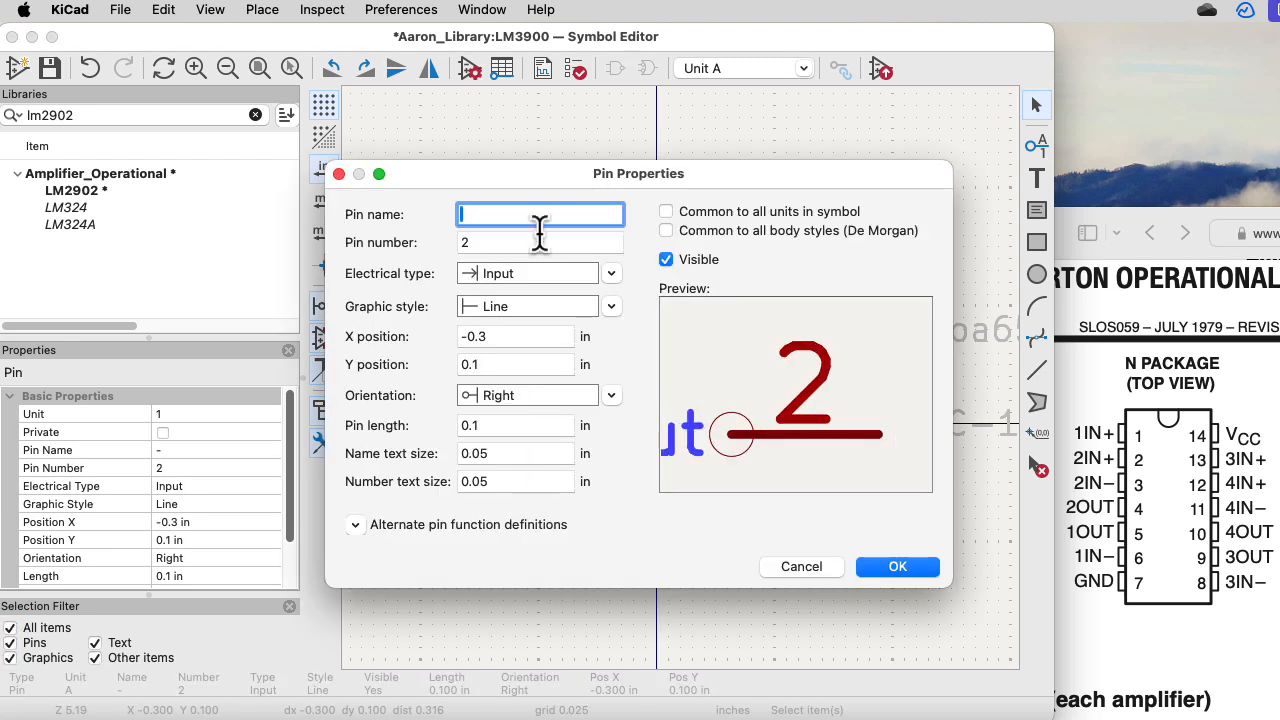
{"action": "type", "text": "-"}
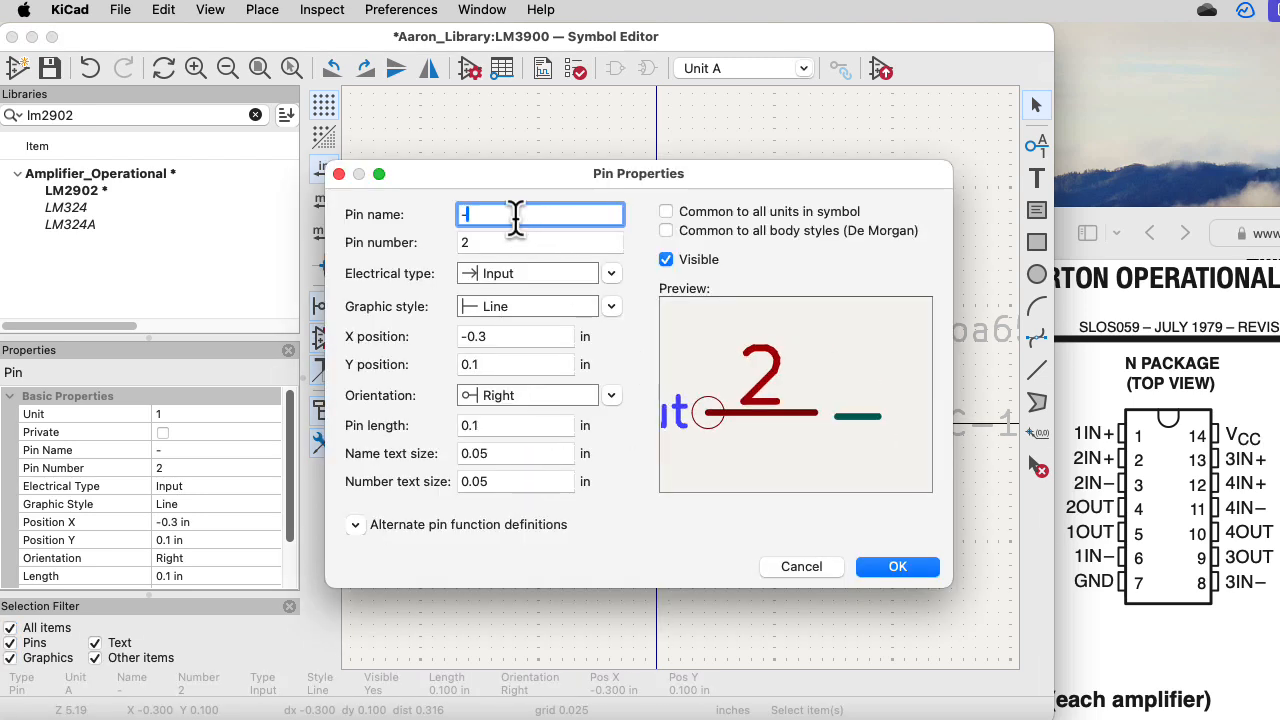
{"action": "left_click", "coordinate": [497, 243]}
{"action": "type", "text": "6"}
{"action": "key", "text": "Return"}
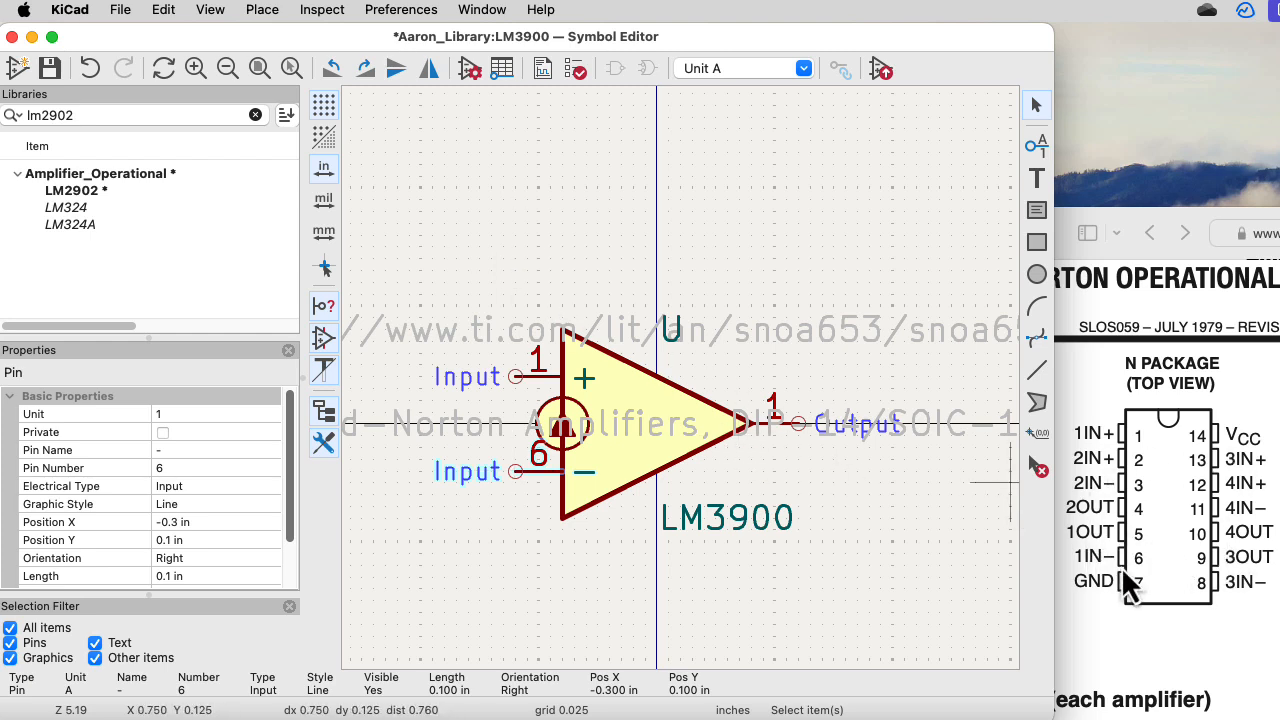
{"action": "double_click", "coordinate": [804, 423]}
{"action": "type", "text": "5"}
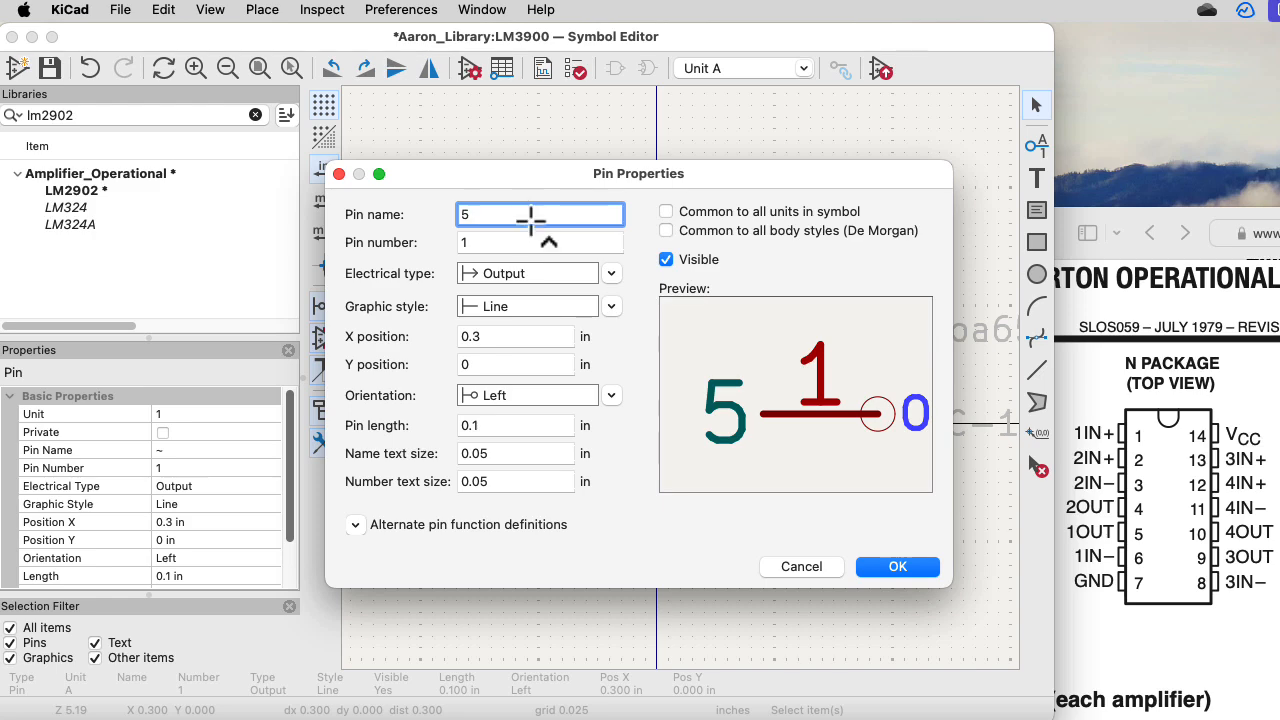
{"action": "double_click", "coordinate": [507, 216]}
{"action": "left_click", "coordinate": [800, 566]}
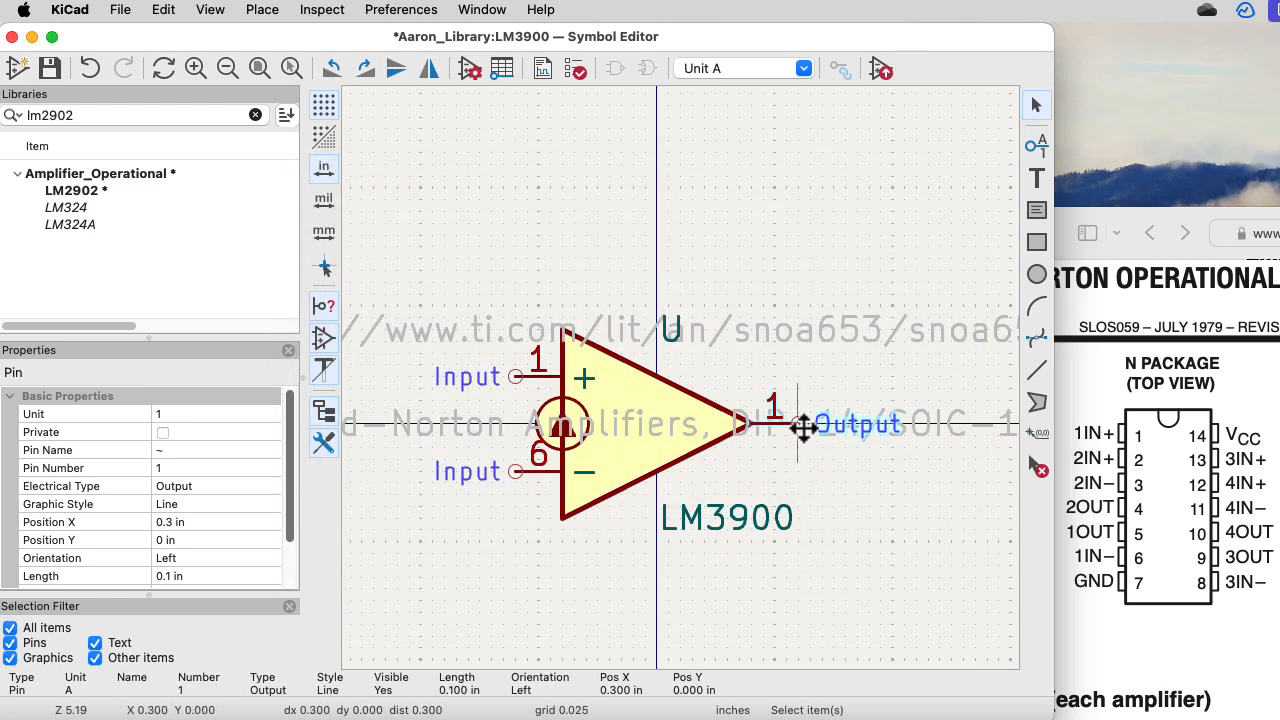
Set the pin number of unit A's output to 5
{"action": "double_click", "coordinate": [809, 423]}
{"action": "double_click", "coordinate": [480, 243]}
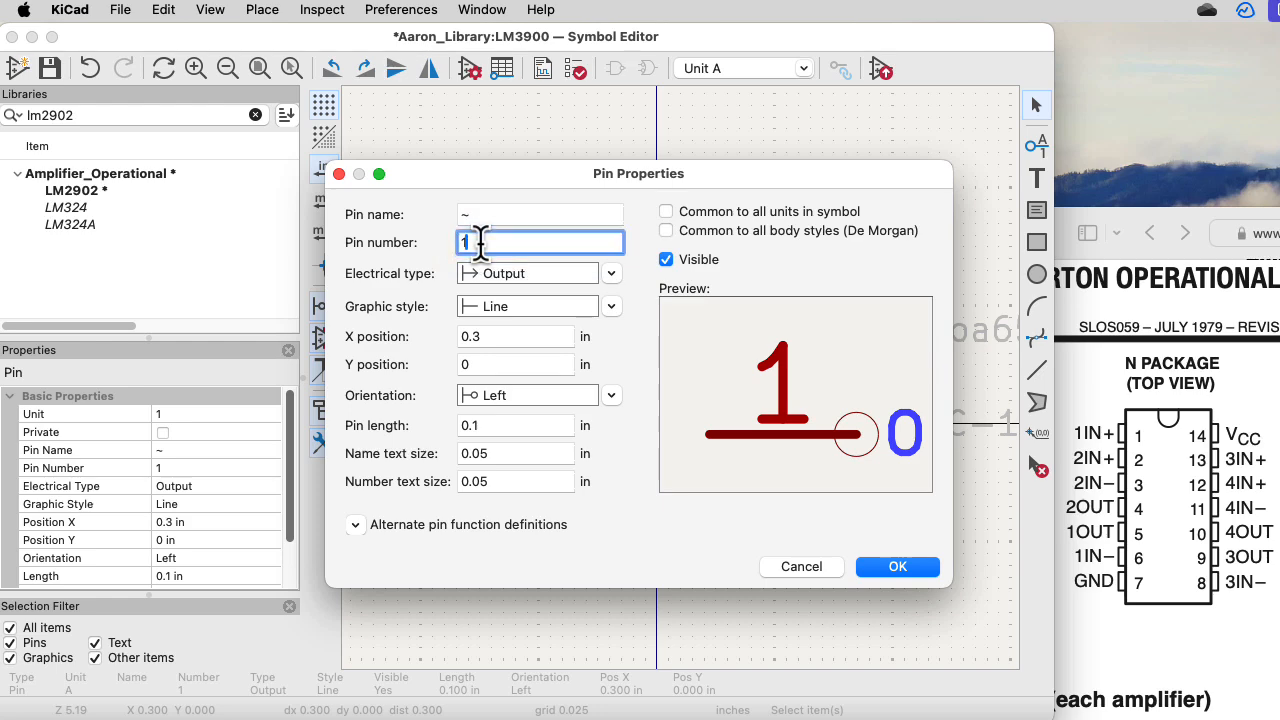
{"action": "type", "text": "5"}
{"action": "left_click", "coordinate": [897, 567]}
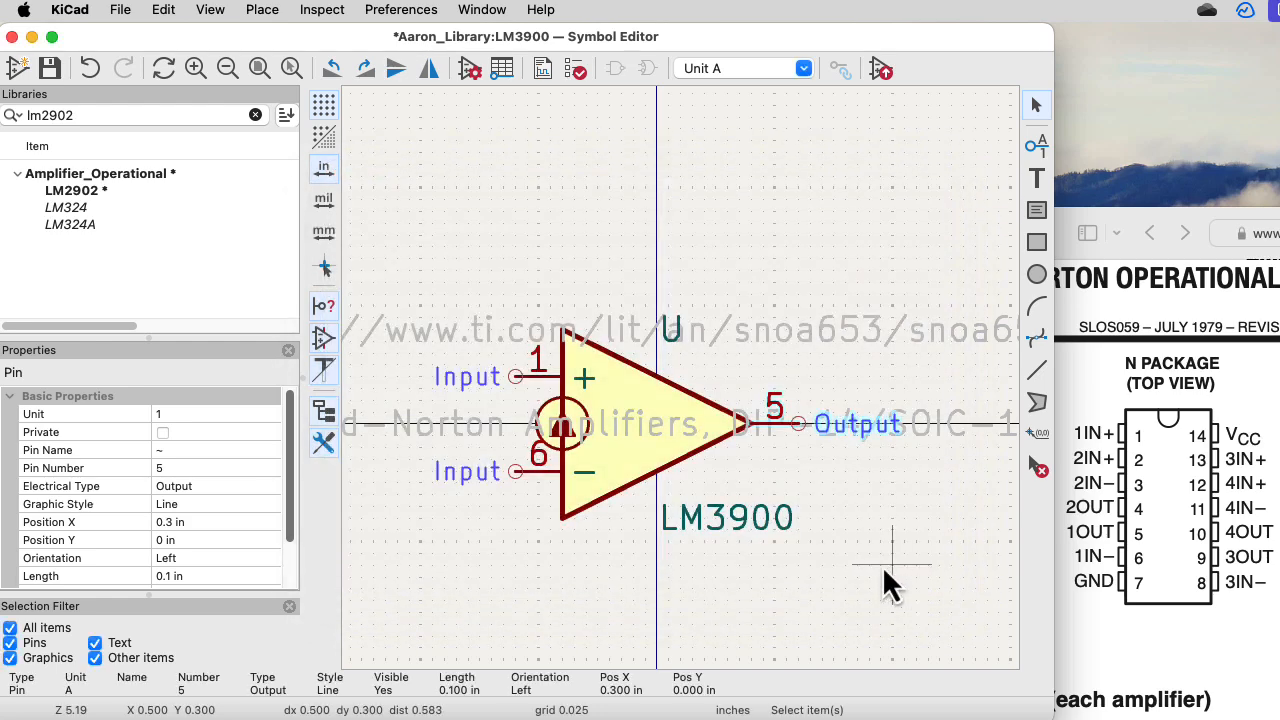
Save the symbol and set the pin number of unit B's non-inverting input to 2
{"action": "key", "text": "super+s"}
{"action": "left_click", "coordinate": [803, 68]}
{"action": "left_click", "coordinate": [796, 118]}
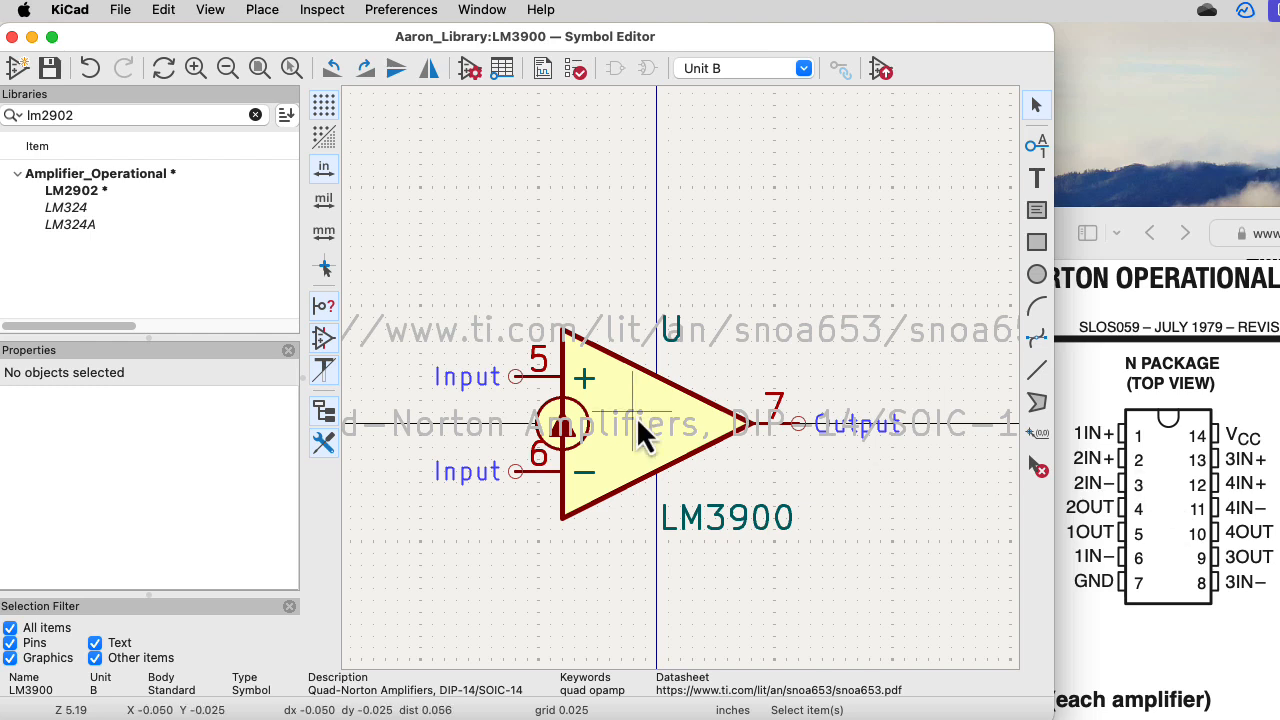
{"action": "double_click", "coordinate": [536, 377]}
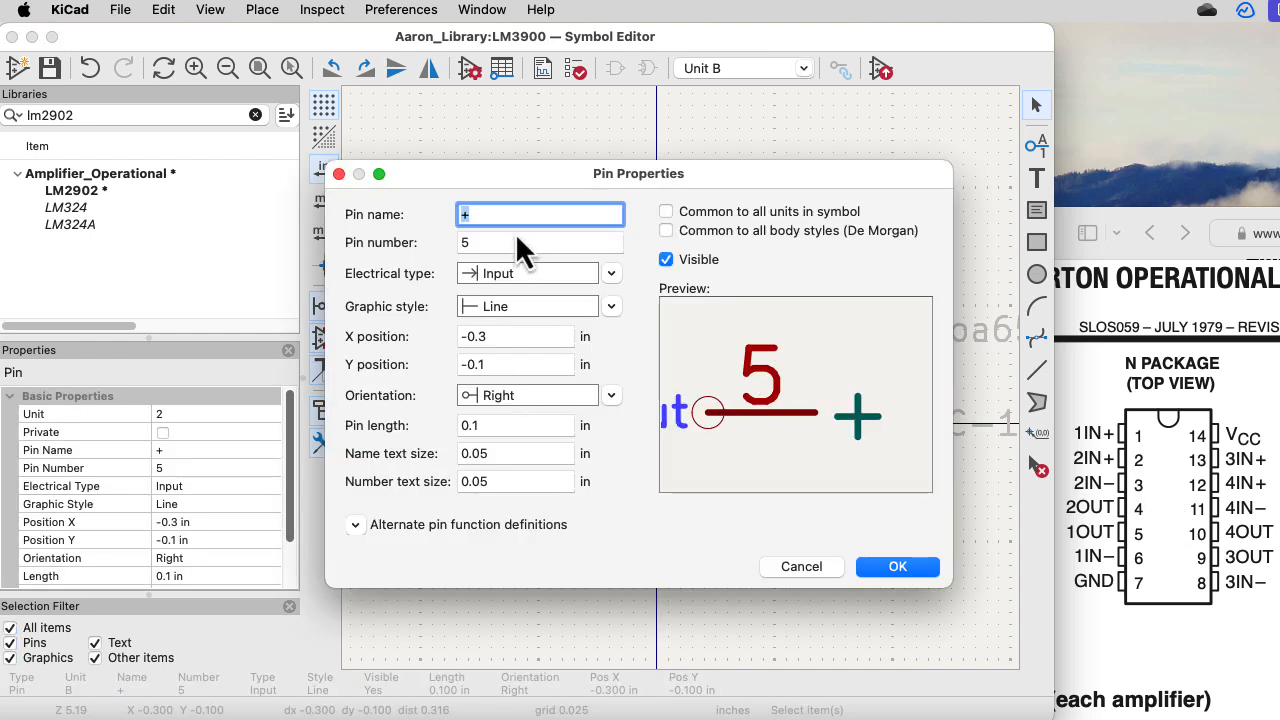
{"action": "key", "text": "Tab"}
{"action": "type", "text": "2"}
{"action": "key", "text": "Return"}
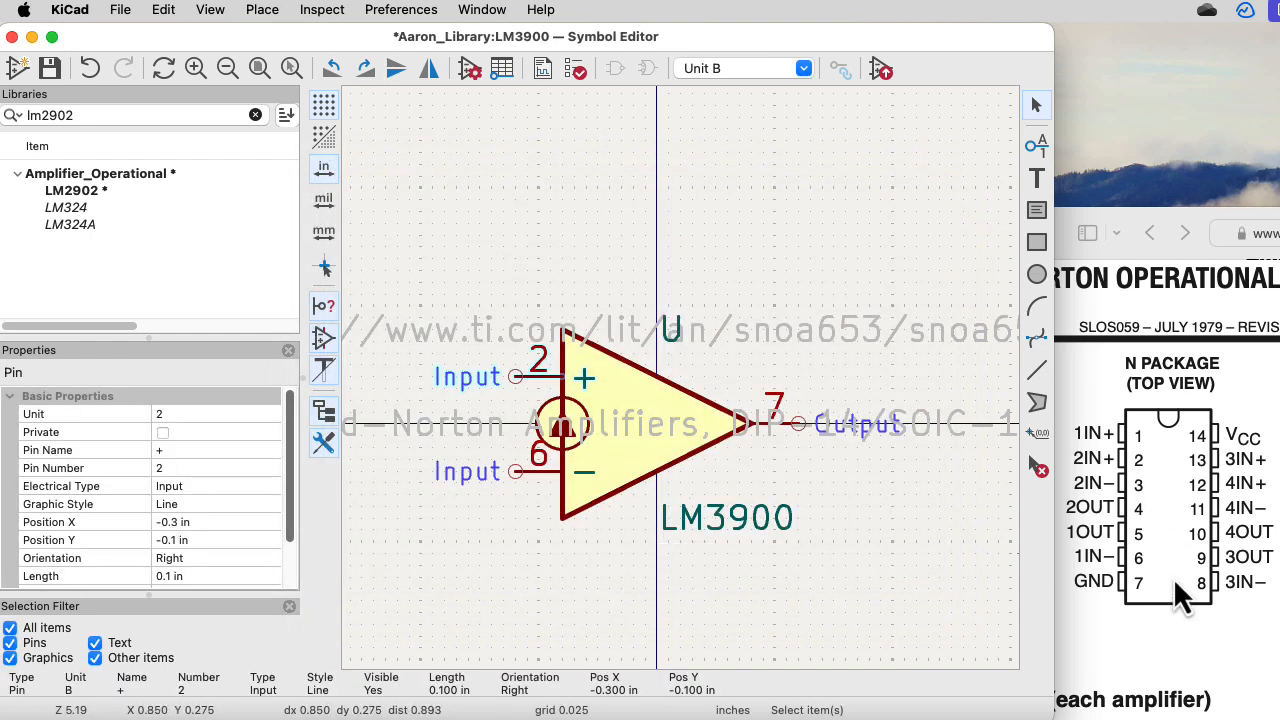
Set the pin number of unit B's inverting input to 3
{"action": "double_click", "coordinate": [516, 473]}
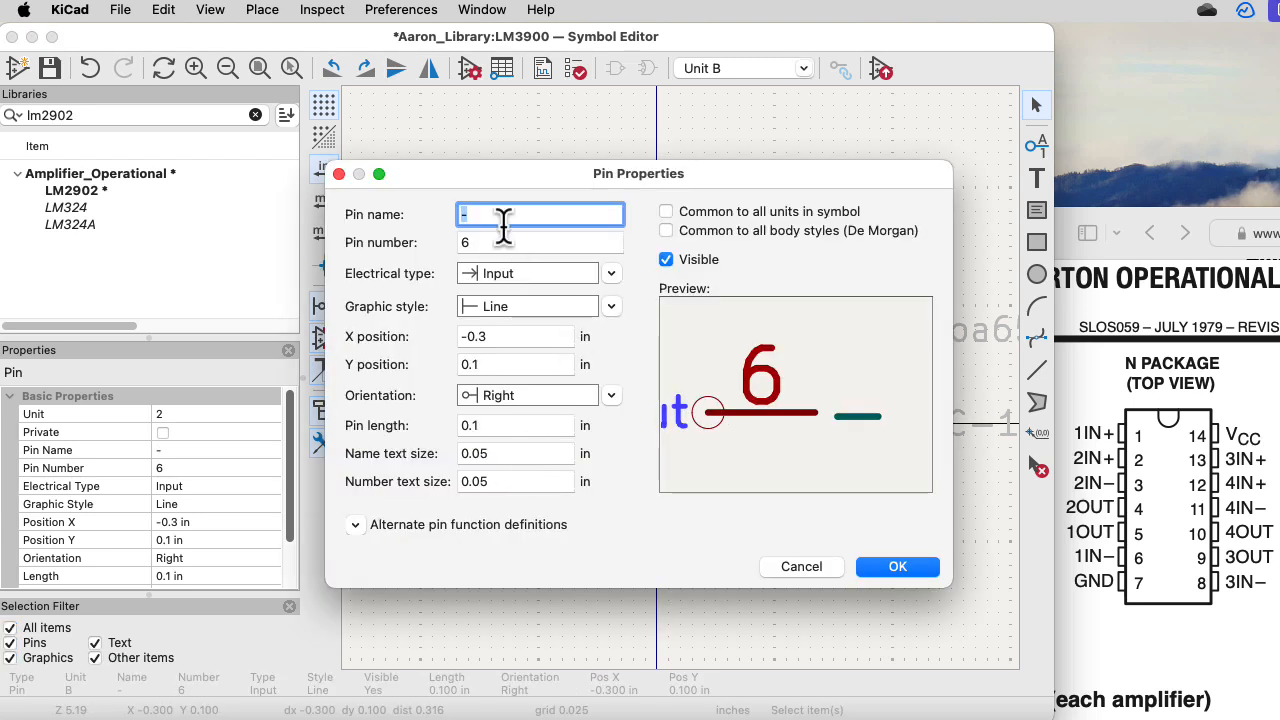
{"action": "key", "text": "Tab"}
{"action": "type", "text": "3"}
{"action": "key", "text": "Return"}
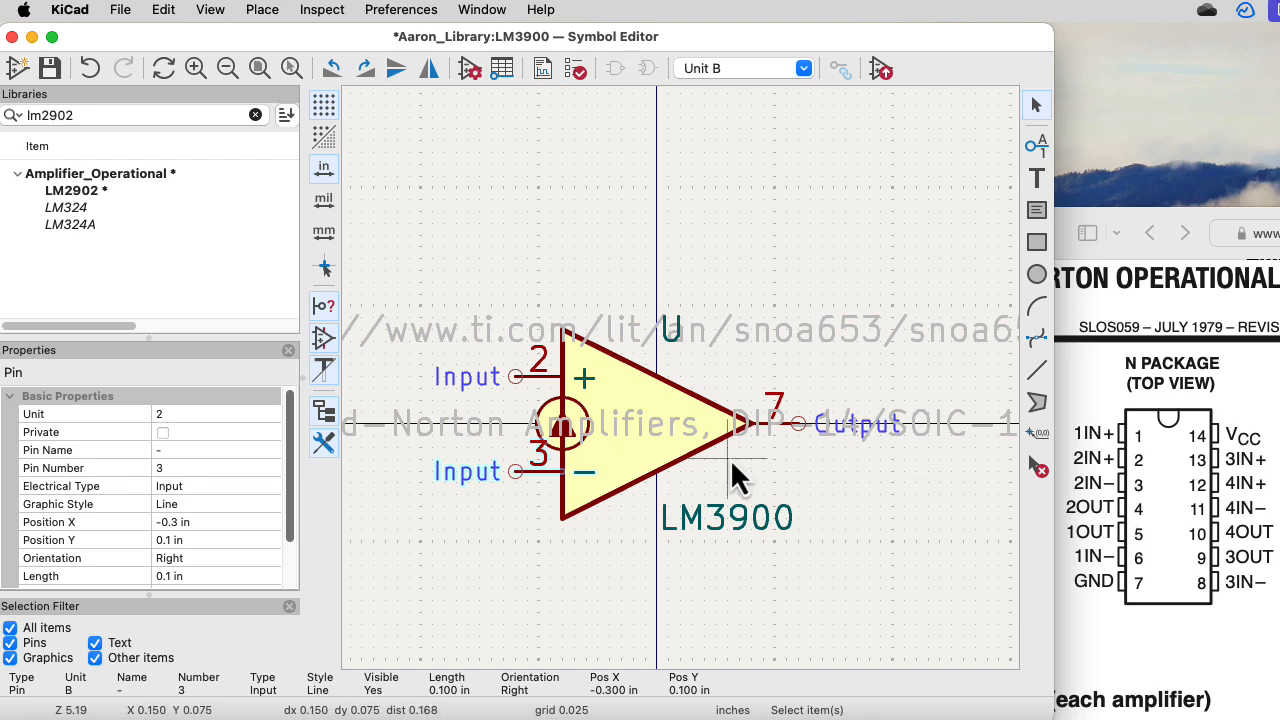
Set the pin number of unit B's output to 4 and save the symbol
{"action": "double_click", "coordinate": [797, 423]}
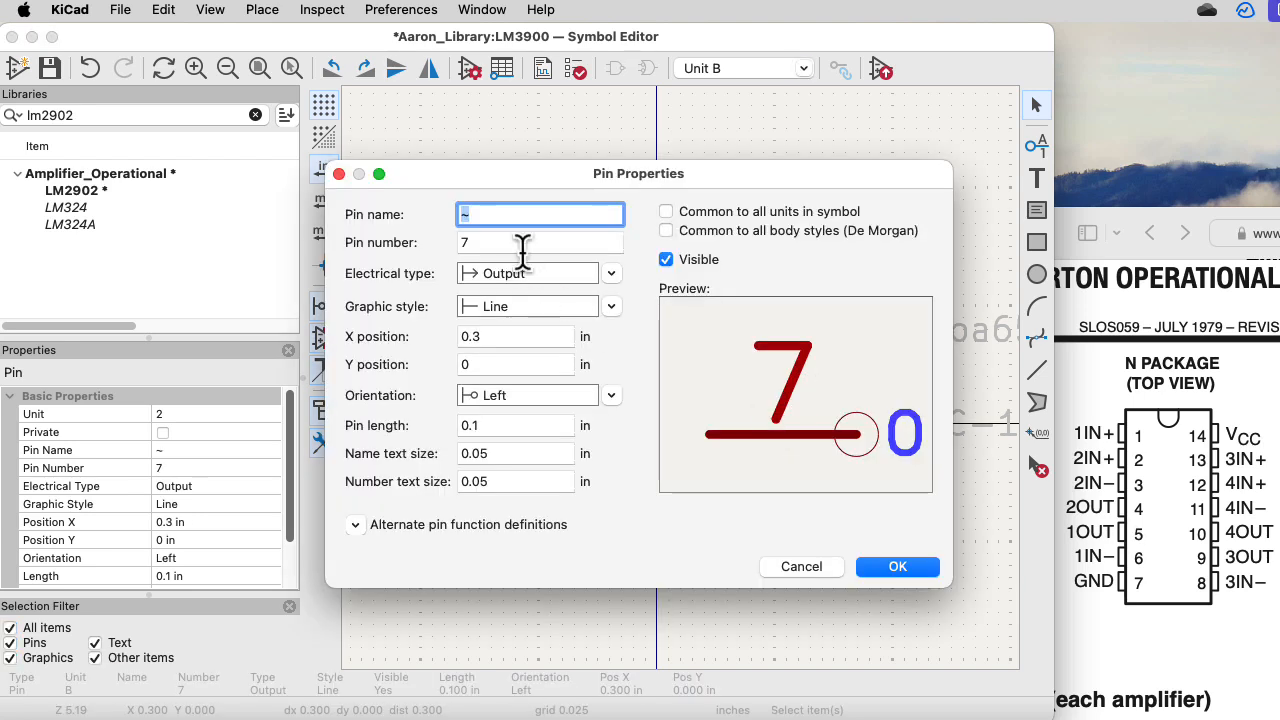
{"action": "key", "text": "Tab"}
{"action": "type", "text": "4"}
{"action": "left_click", "coordinate": [900, 570]}
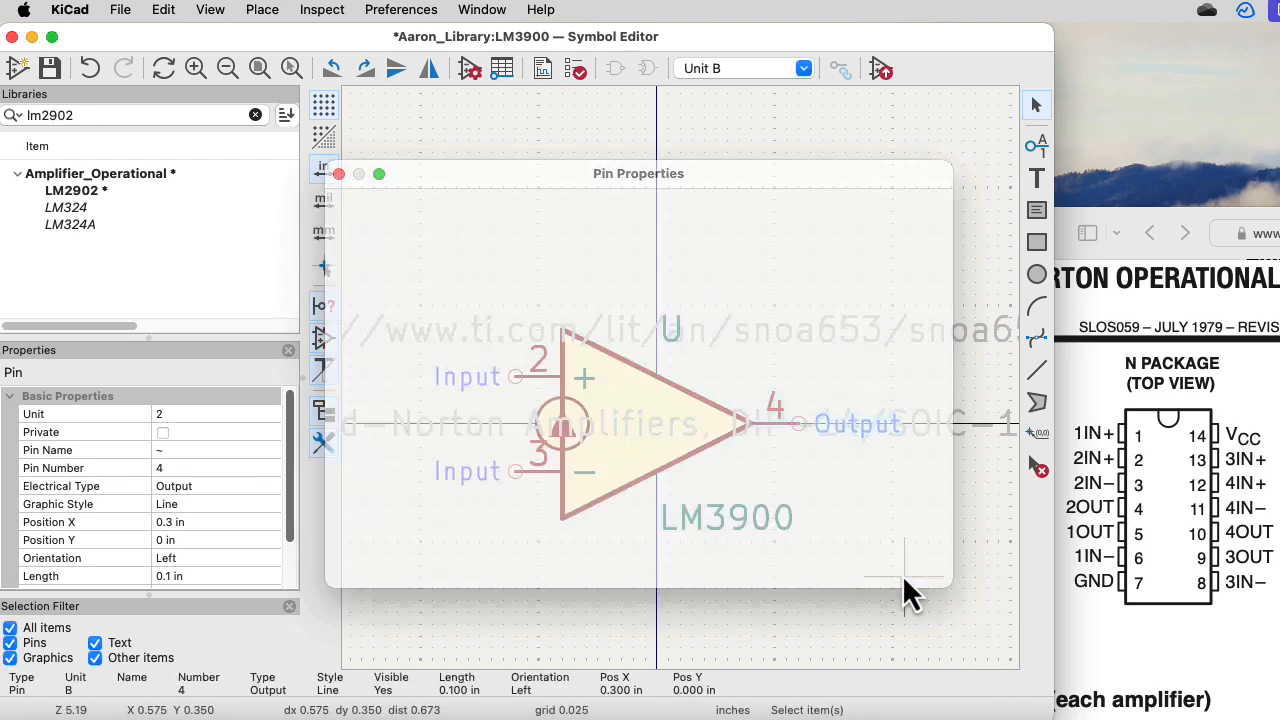
{"action": "key", "text": "super+s"}
Switch to unit C and set the pin number of its non-inverting input to 13
{"action": "left_click", "coordinate": [804, 68]}
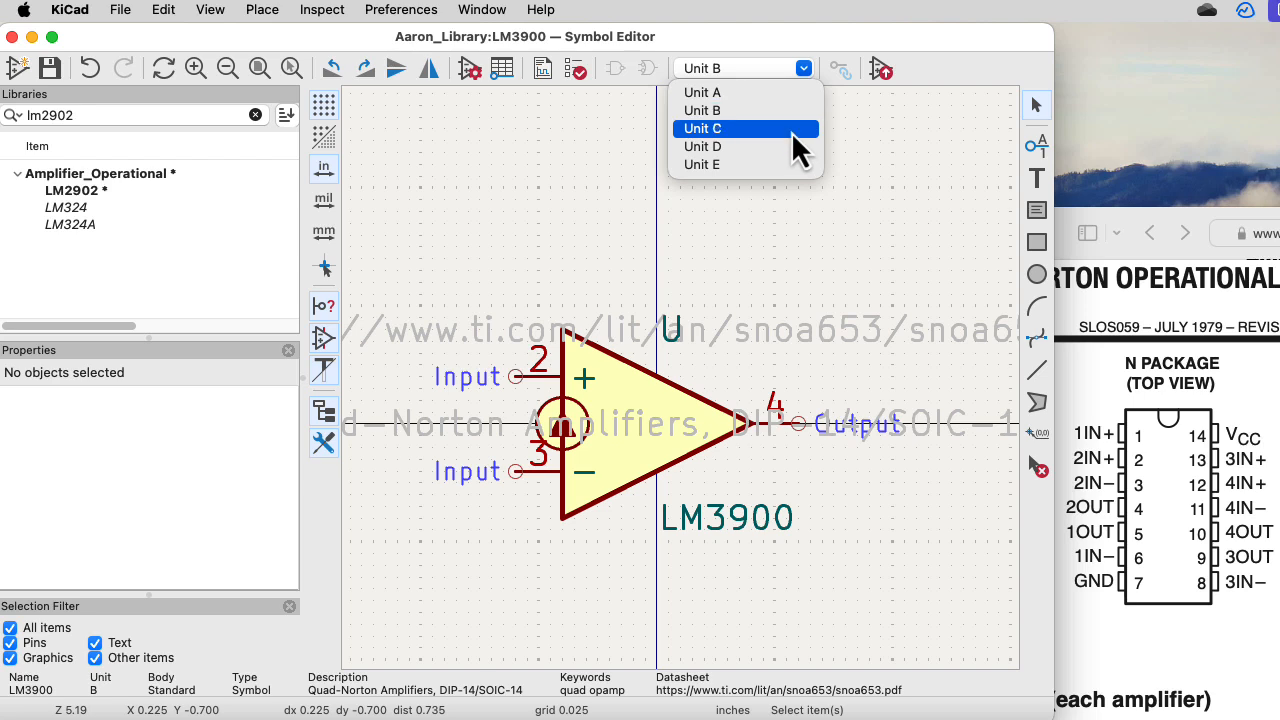
{"action": "left_click", "coordinate": [791, 131]}
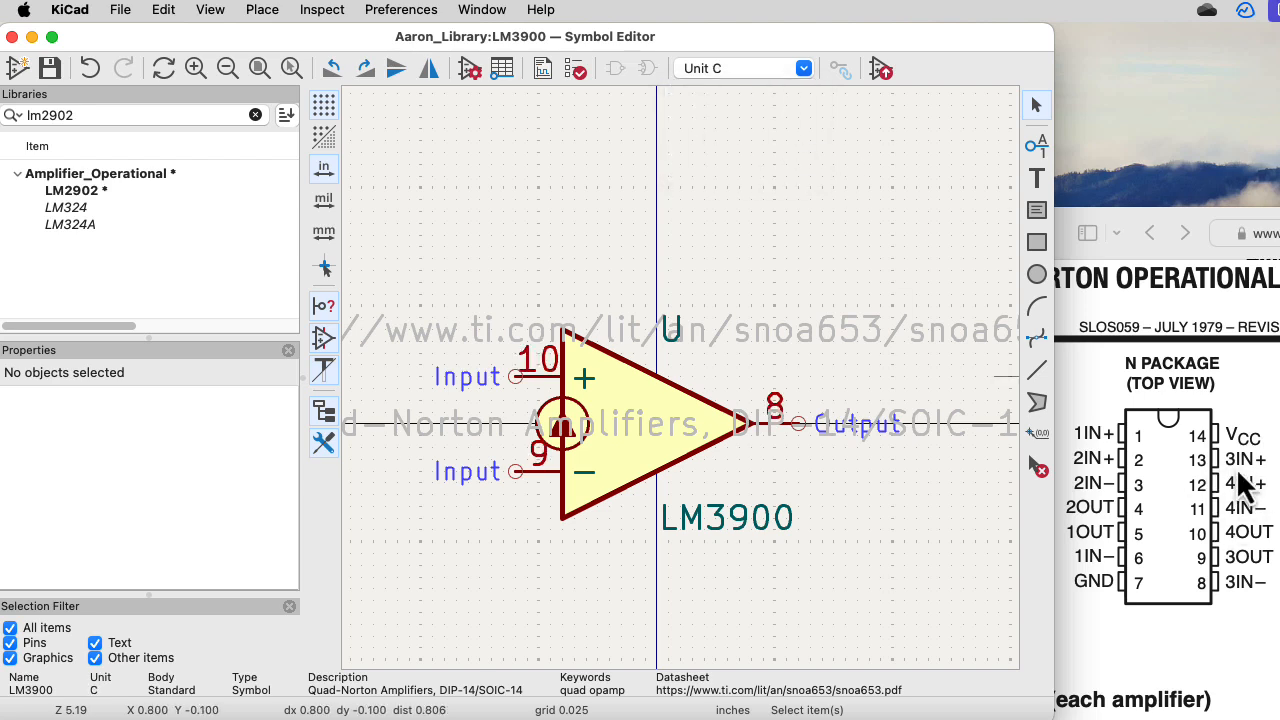
{"action": "double_click", "coordinate": [516, 376]}
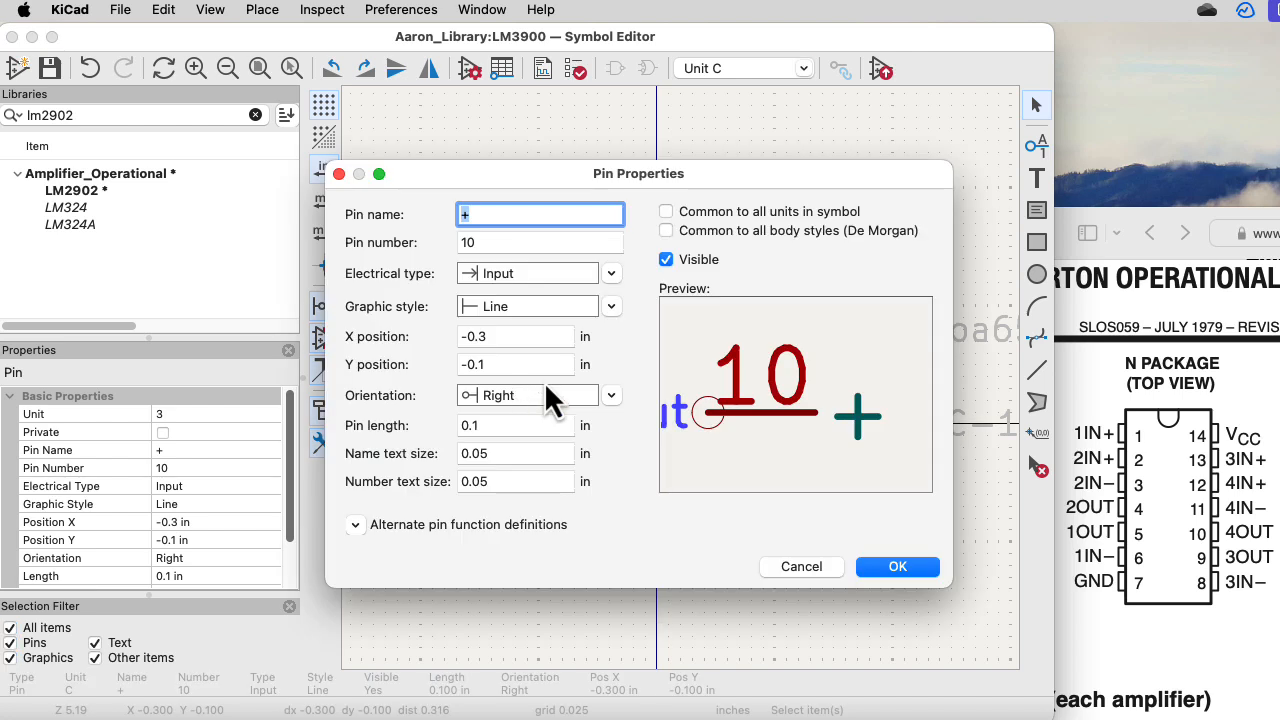
{"action": "double_click", "coordinate": [480, 243]}
{"action": "type", "text": "13"}
{"action": "key", "text": "Return"}
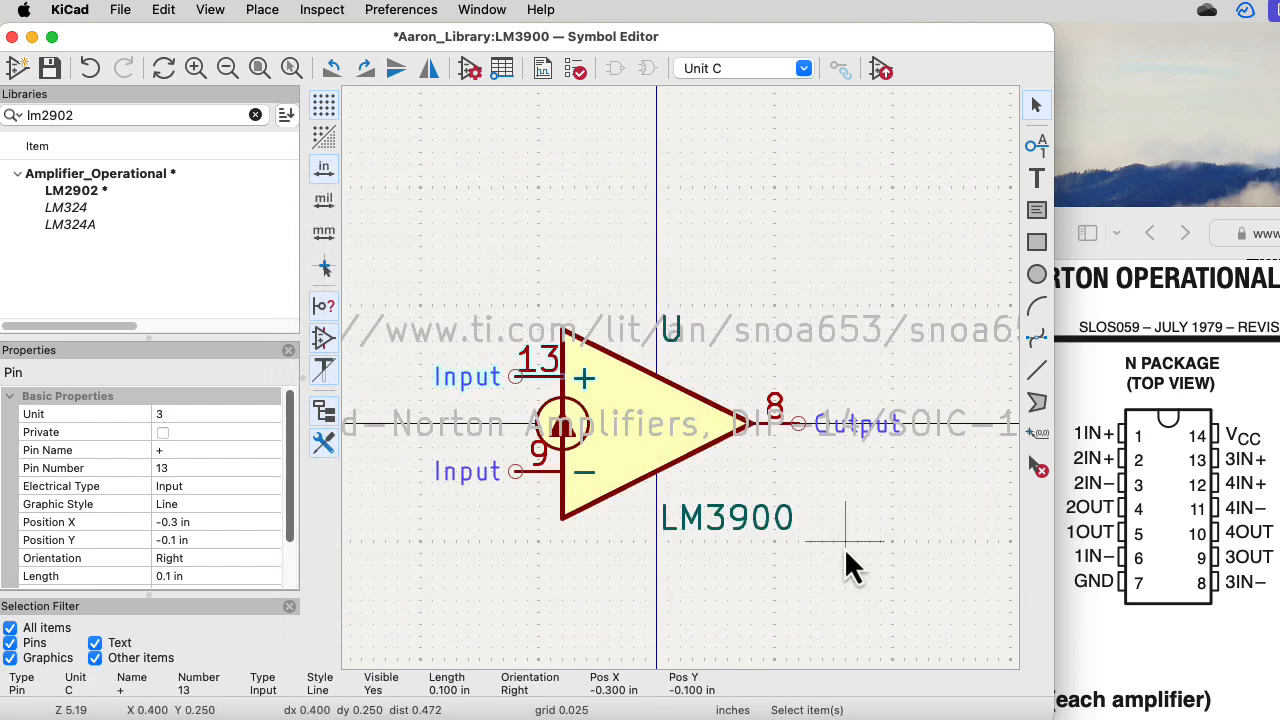
Set the pin number of unit C's inverting input to 8
{"action": "double_click", "coordinate": [516, 471]}
{"action": "double_click", "coordinate": [511, 245]}
{"action": "type", "text": "8"}
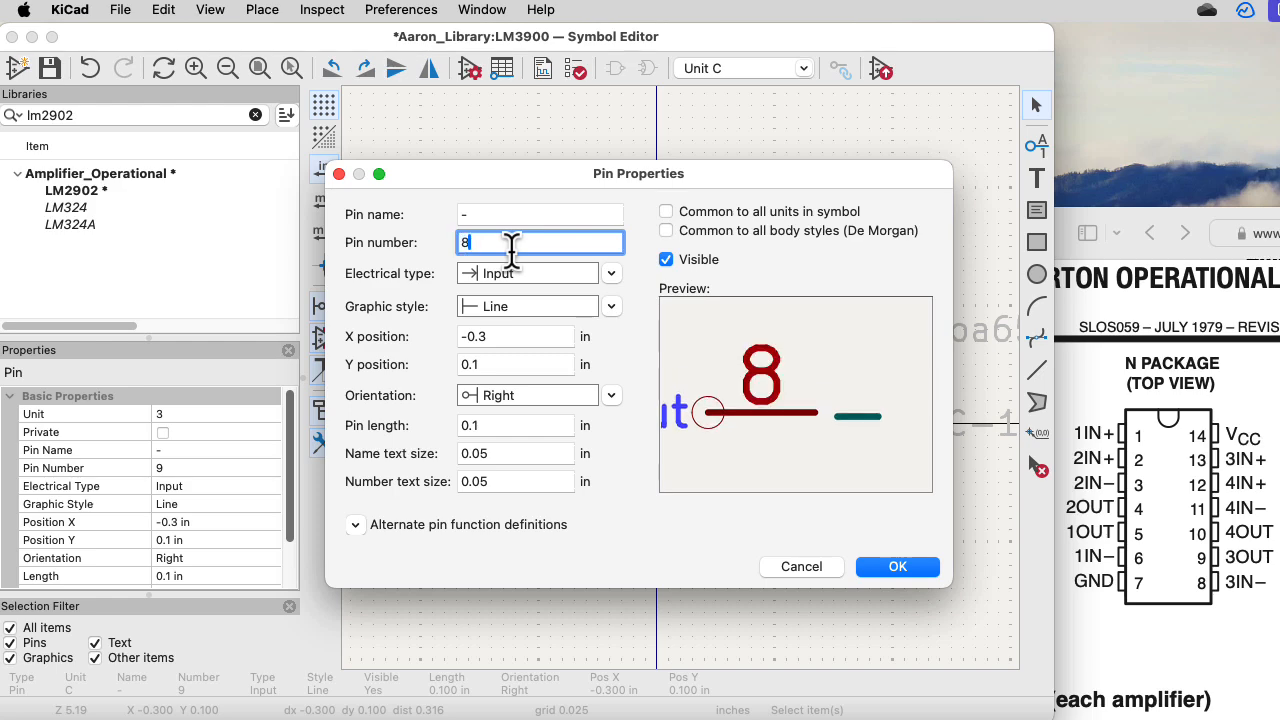
{"action": "key", "text": "Return"}
Set the pin number of unit C's output to 9 and save the symbol
{"action": "double_click", "coordinate": [792, 427]}
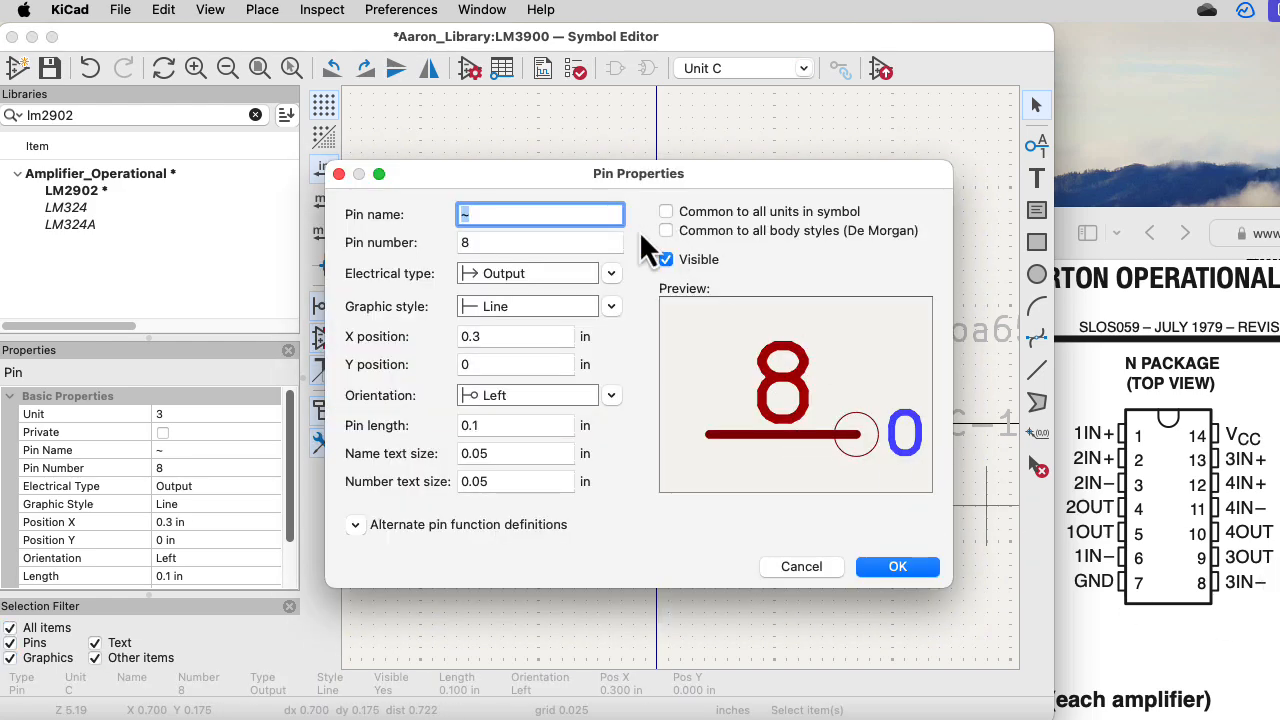
{"action": "double_click", "coordinate": [588, 243]}
{"action": "key", "text": "BackSpace"}
{"action": "type", "text": "9"}
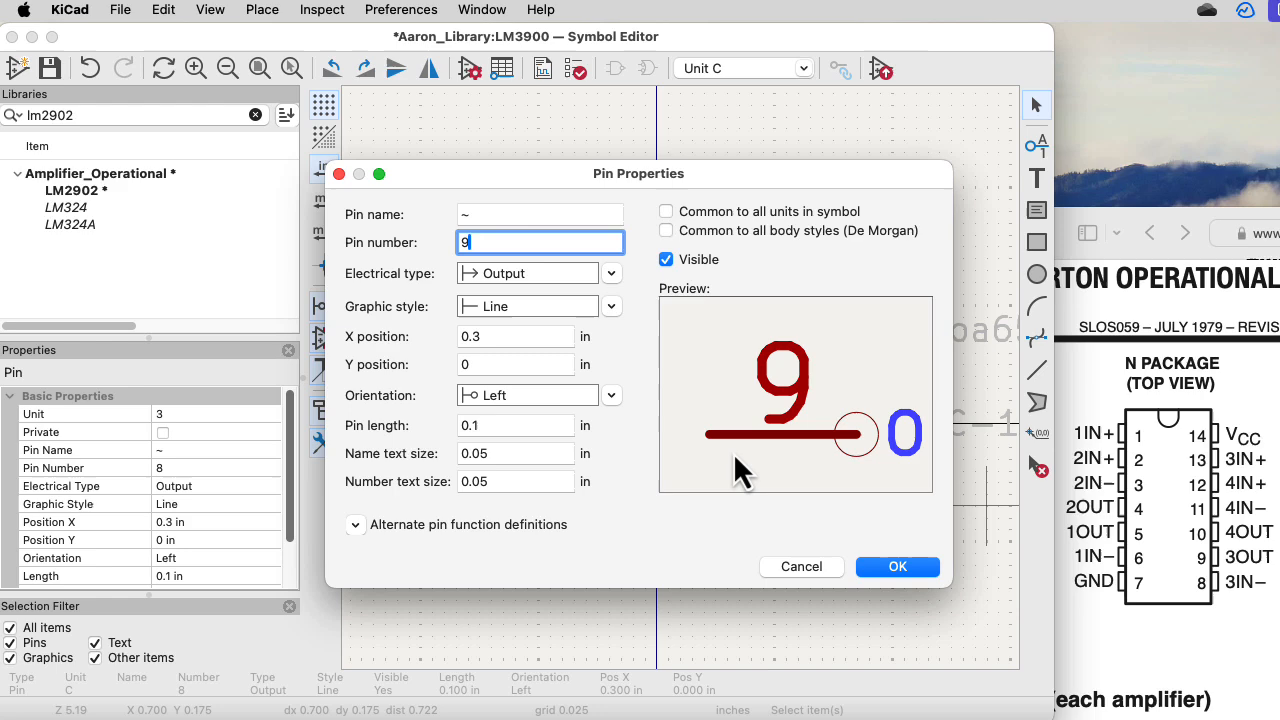
{"action": "left_click", "coordinate": [905, 555]}
{"action": "left_click", "coordinate": [903, 586]}
{"action": "key", "text": "super+s"}
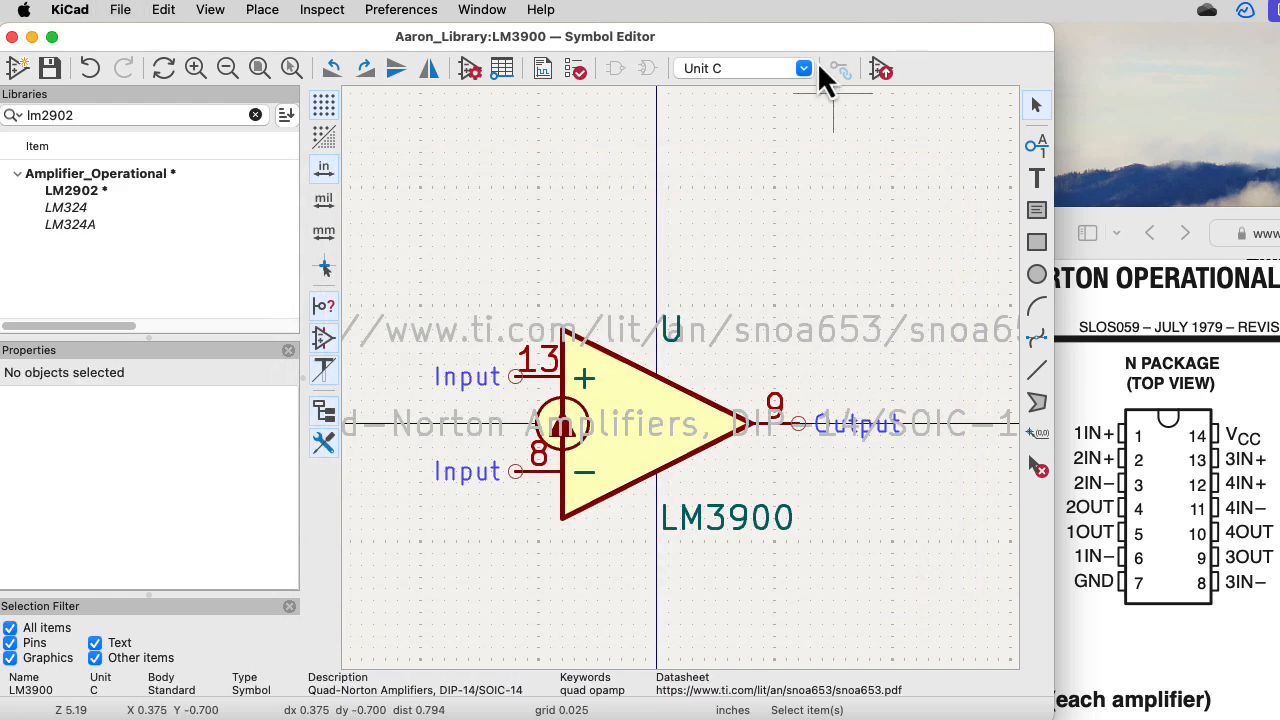
Switch to unit D and set the pin number of its inverting input to 11
{"action": "left_click", "coordinate": [800, 69]}
{"action": "left_click", "coordinate": [791, 144]}
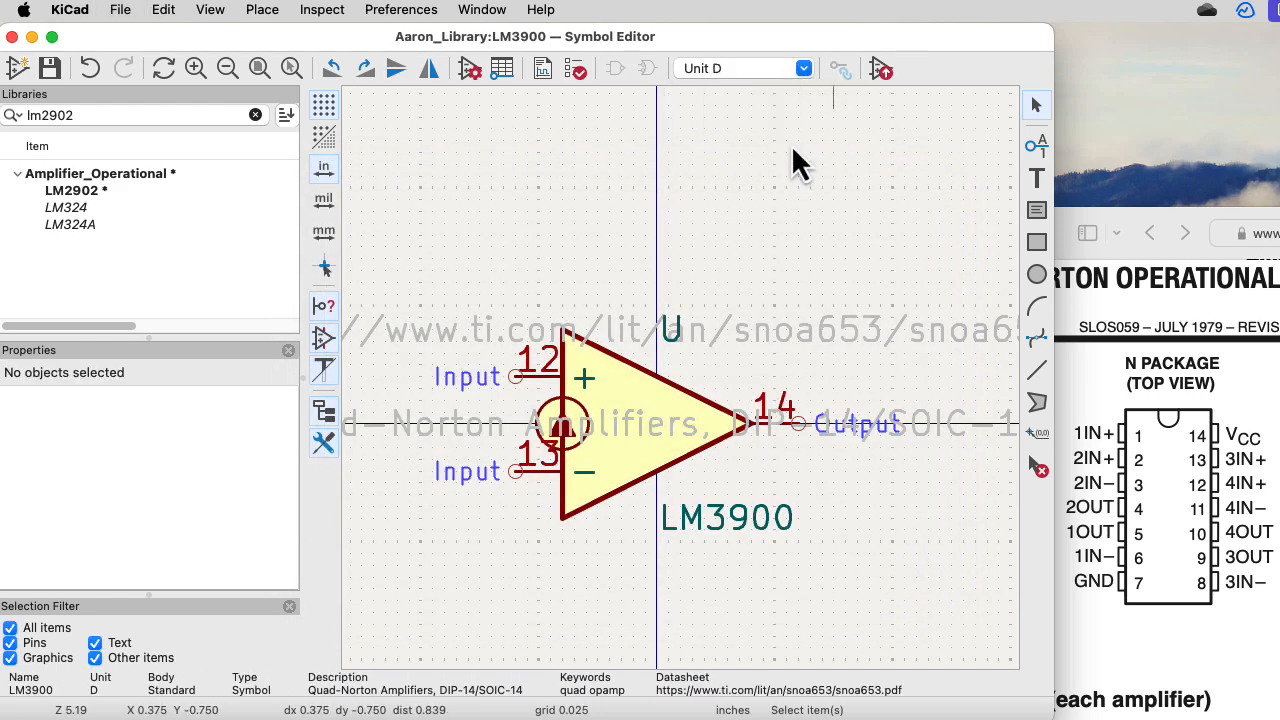
{"action": "left_click", "coordinate": [540, 376]}
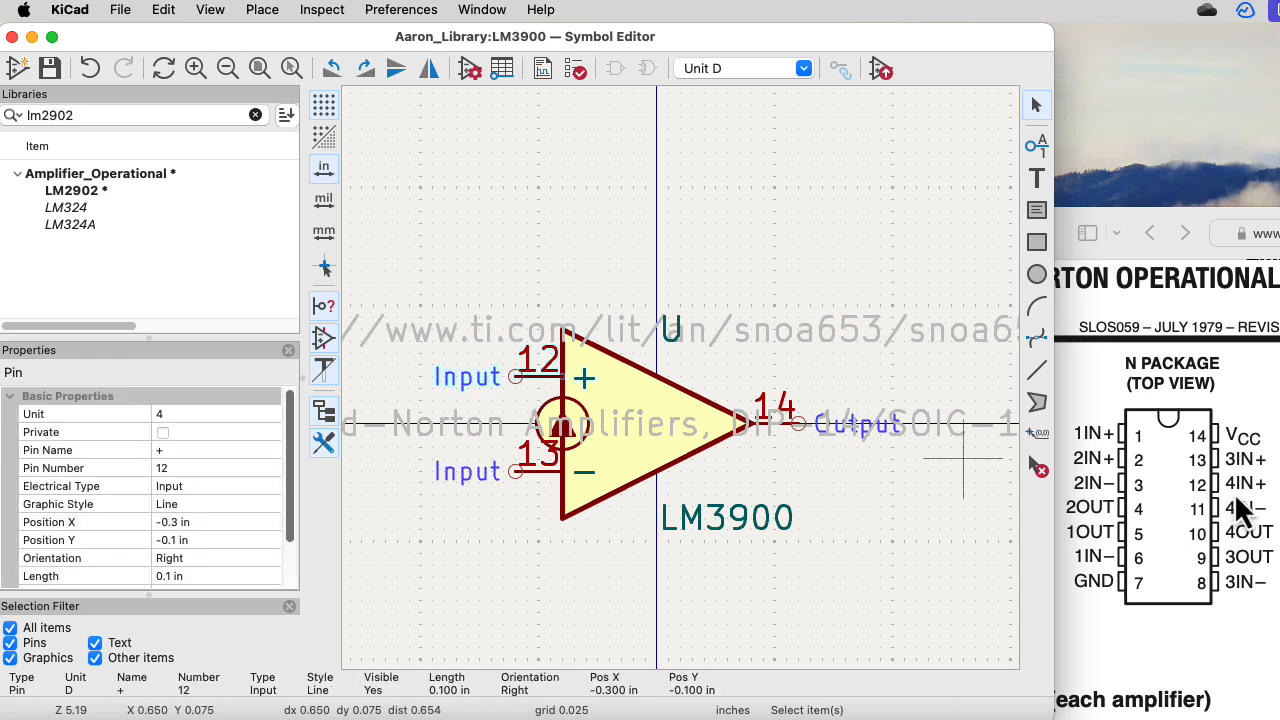
{"action": "double_click", "coordinate": [523, 482]}
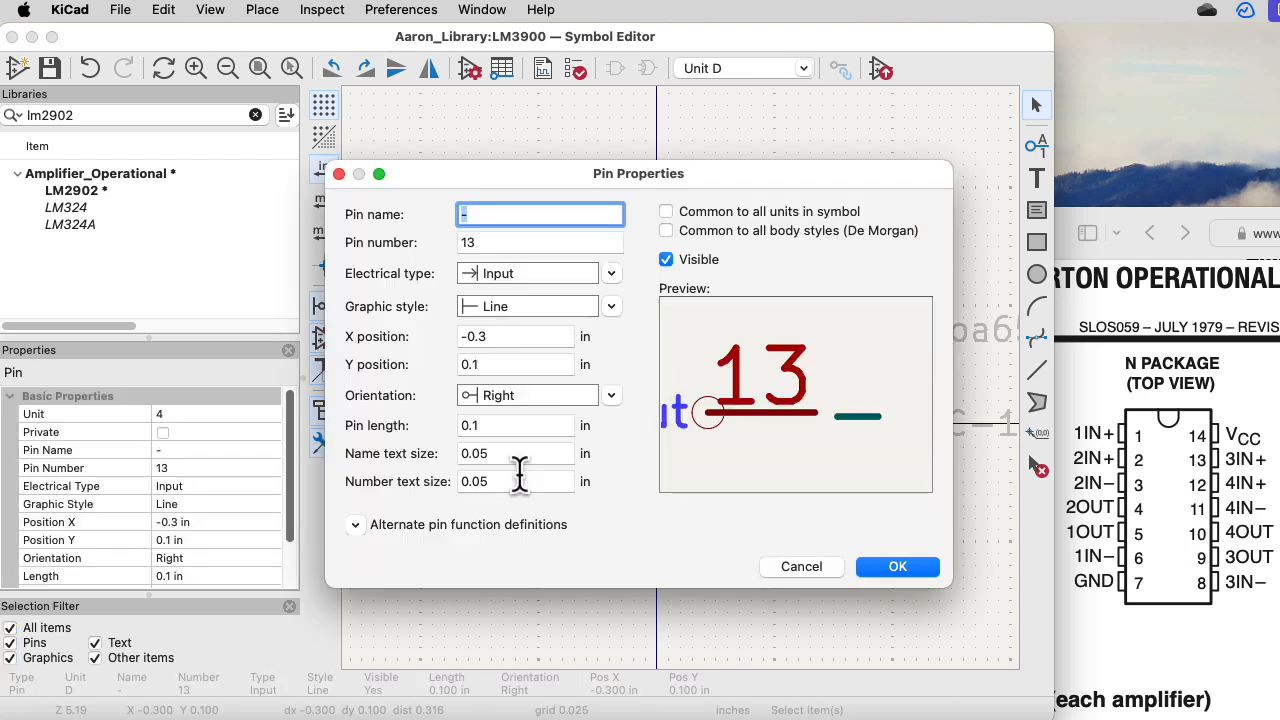
{"action": "left_click", "coordinate": [491, 243]}
{"action": "key", "text": "BackSpace"}
{"action": "type", "text": "1"}
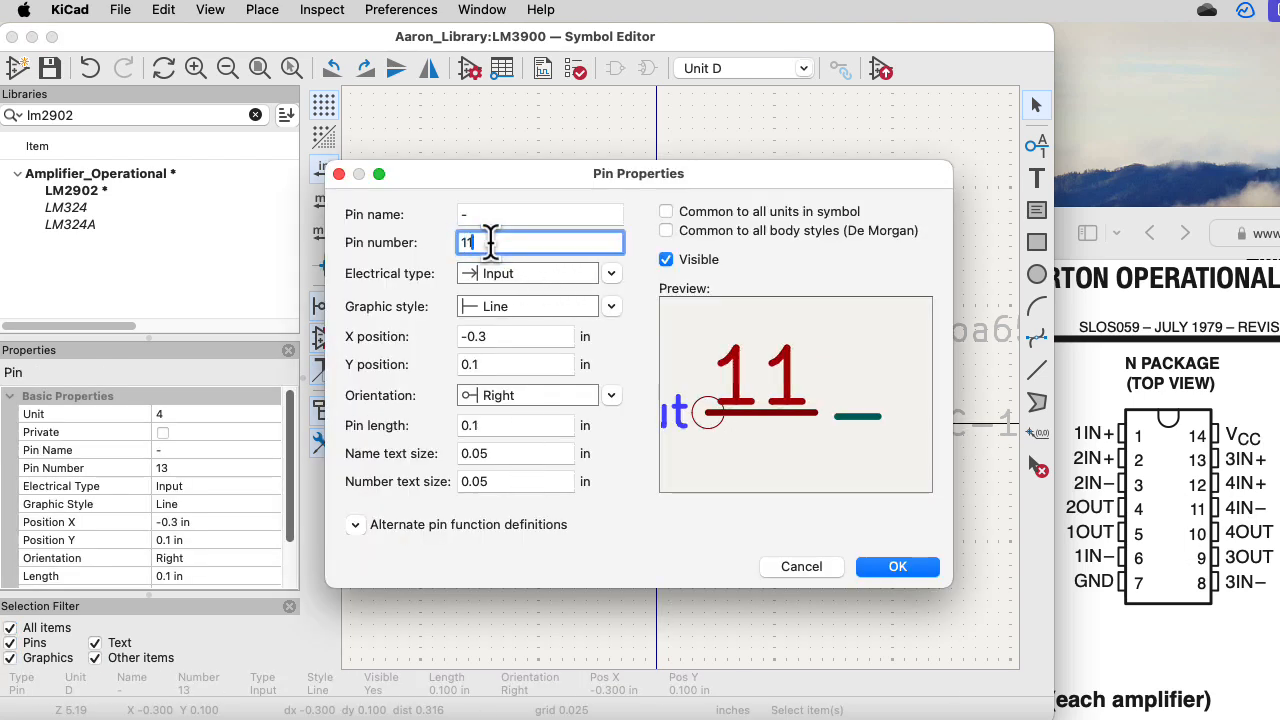
{"action": "left_click", "coordinate": [899, 567]}
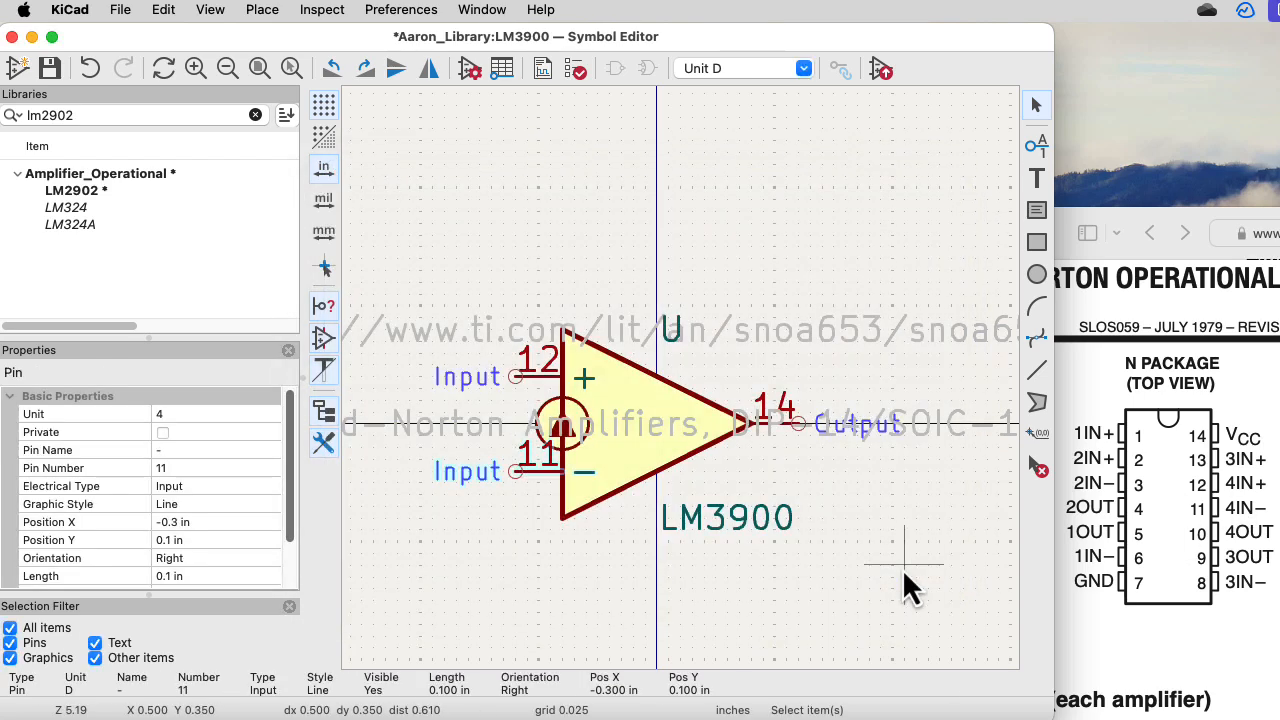
Set the pin number of unit D's output to 10 and save the symbol
{"action": "double_click", "coordinate": [801, 427]}
{"action": "left_click", "coordinate": [488, 242]}
{"action": "key", "text": "BackSpace"}
{"action": "type", "text": "0"}
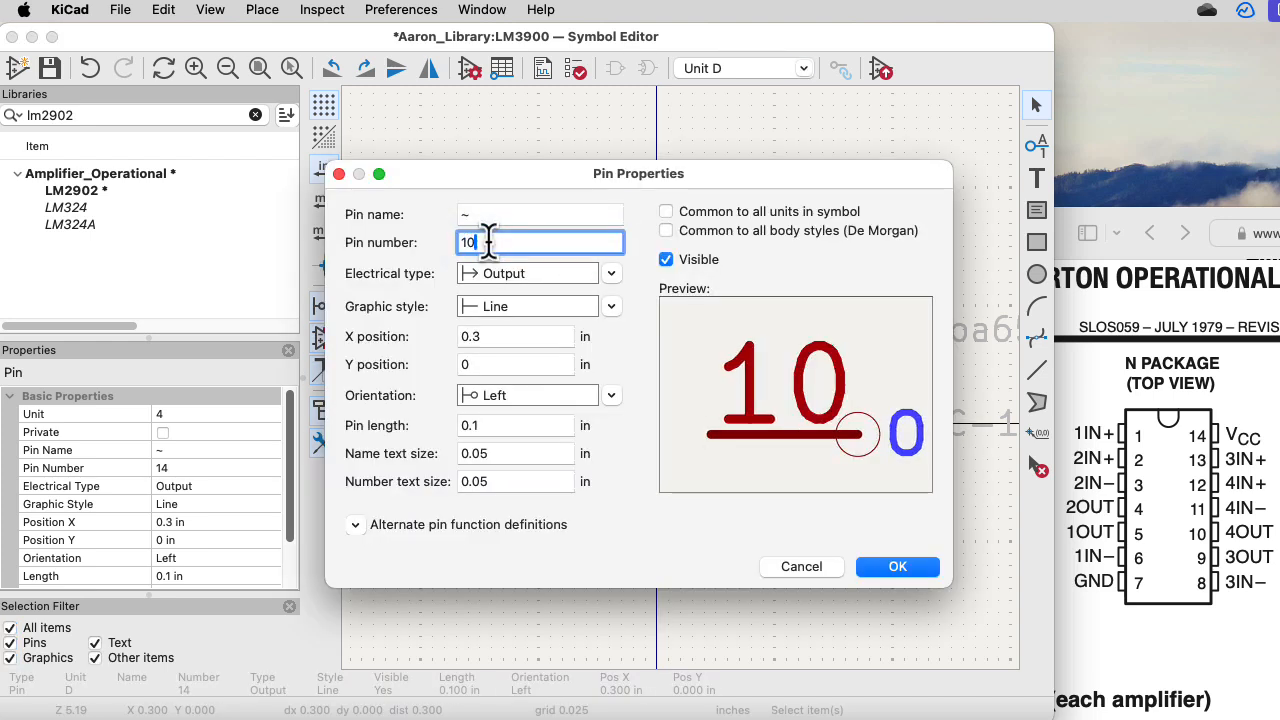
{"action": "key", "text": "Return"}
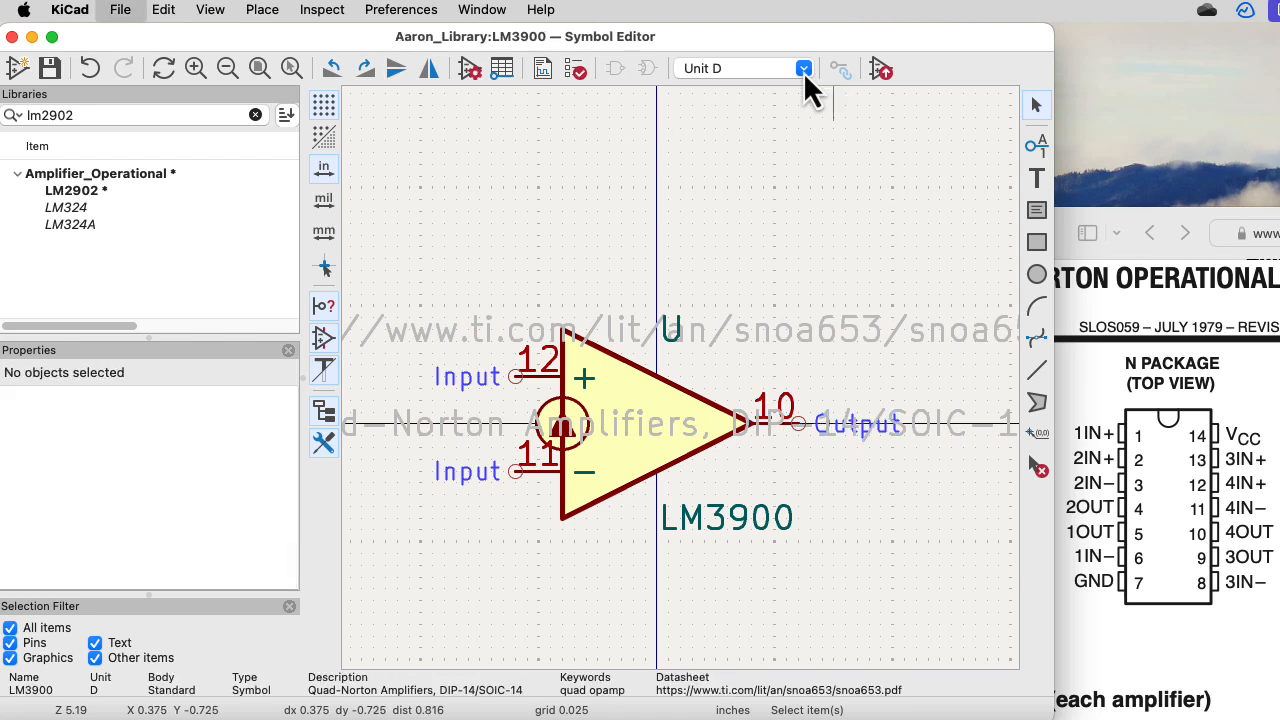
Switch to unit E and set the pin number of its V+ power input to 14
{"action": "left_click", "coordinate": [803, 68]}
{"action": "left_click", "coordinate": [793, 168]}
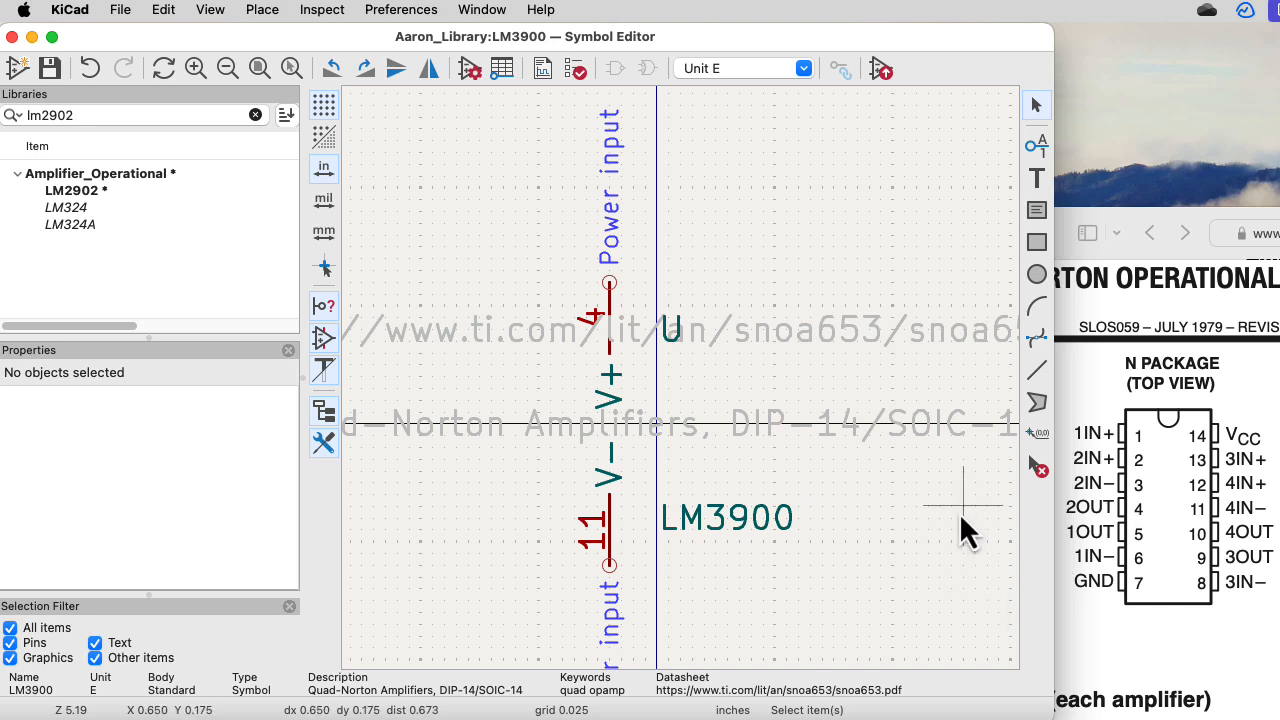
{"action": "double_click", "coordinate": [611, 291]}
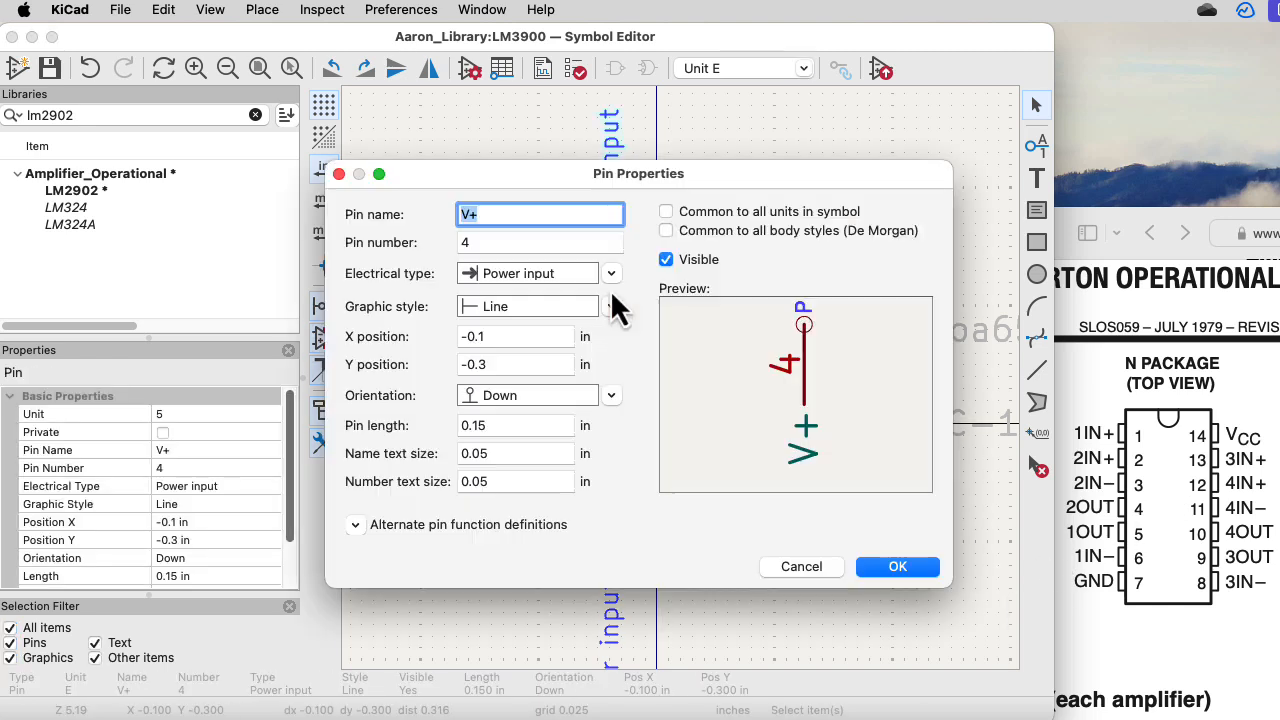
{"action": "left_click", "coordinate": [510, 242]}
{"action": "type", "text": "14"}
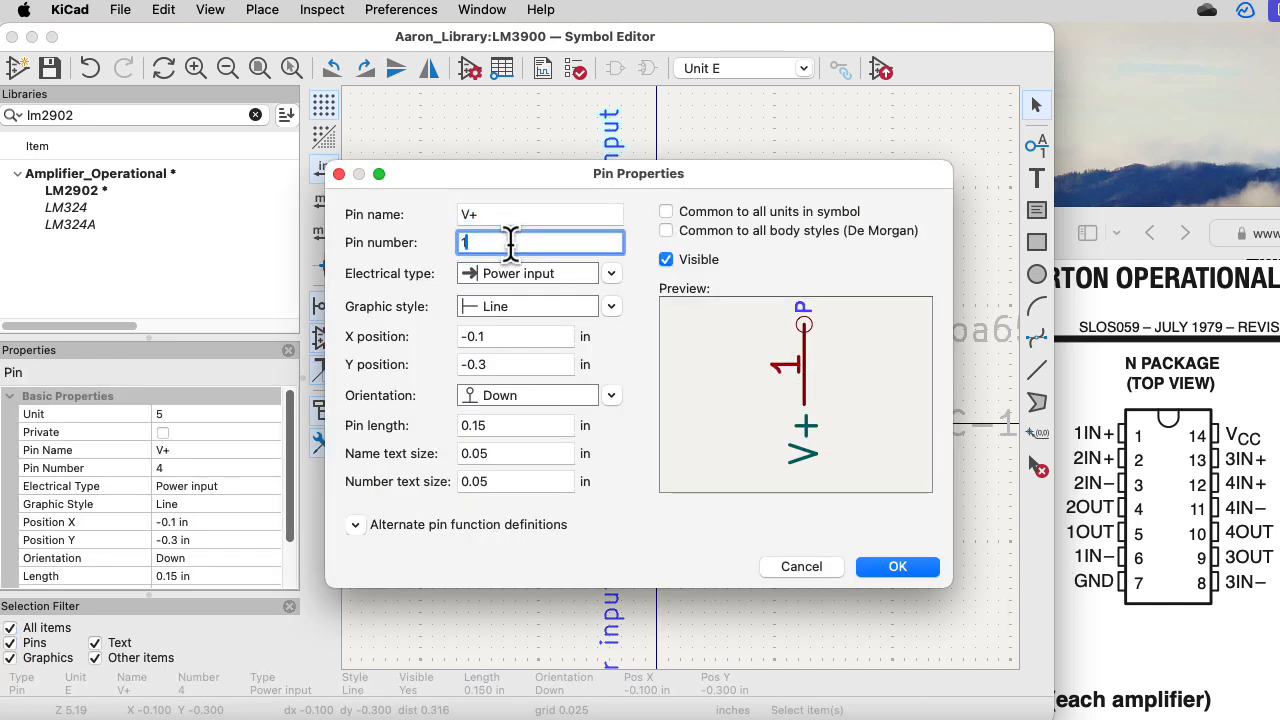
{"action": "key", "text": "Return"}
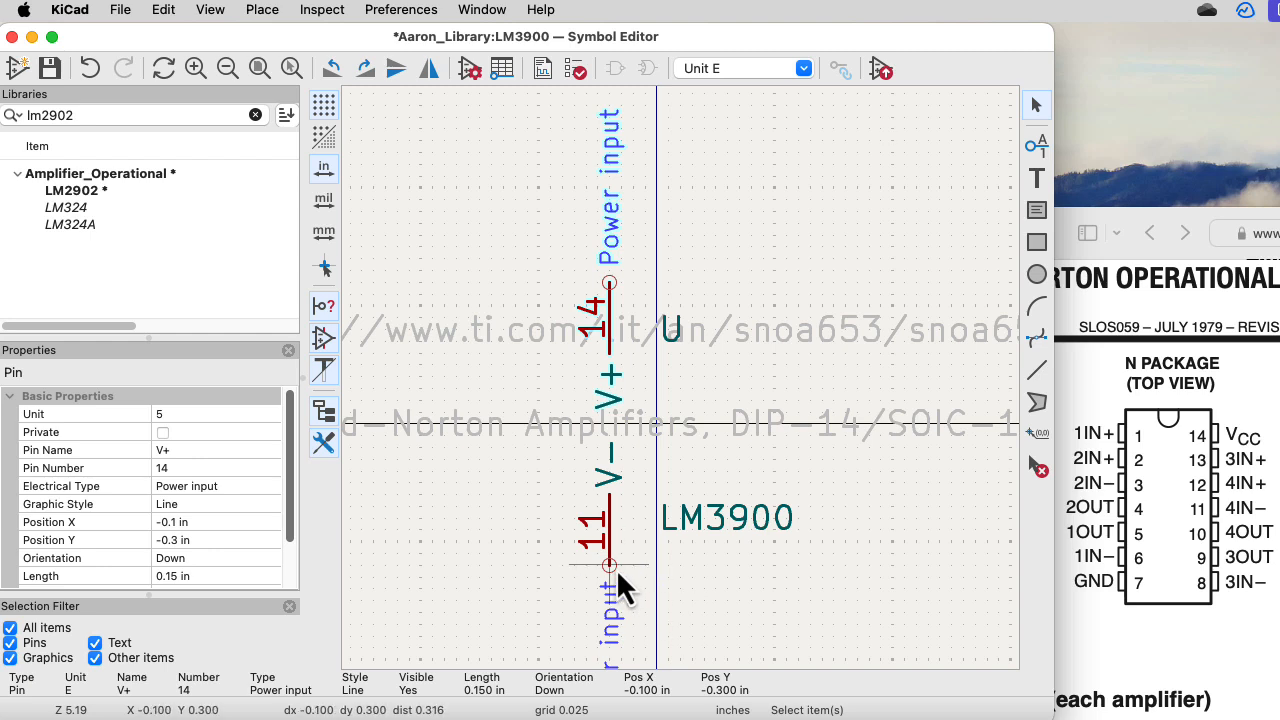
Set the pin number of unit E's V- power input to 7
{"action": "double_click", "coordinate": [610, 569]}
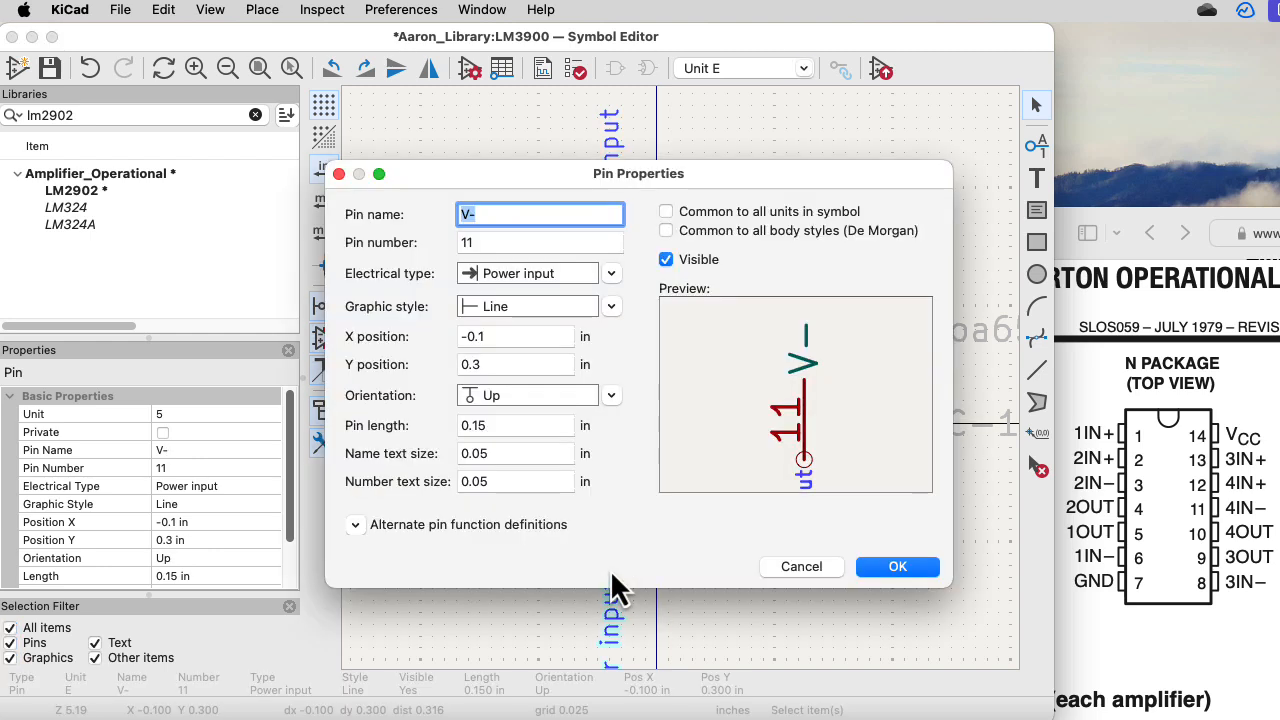
{"action": "left_click", "coordinate": [427, 242]}
{"action": "type", "text": "7"}
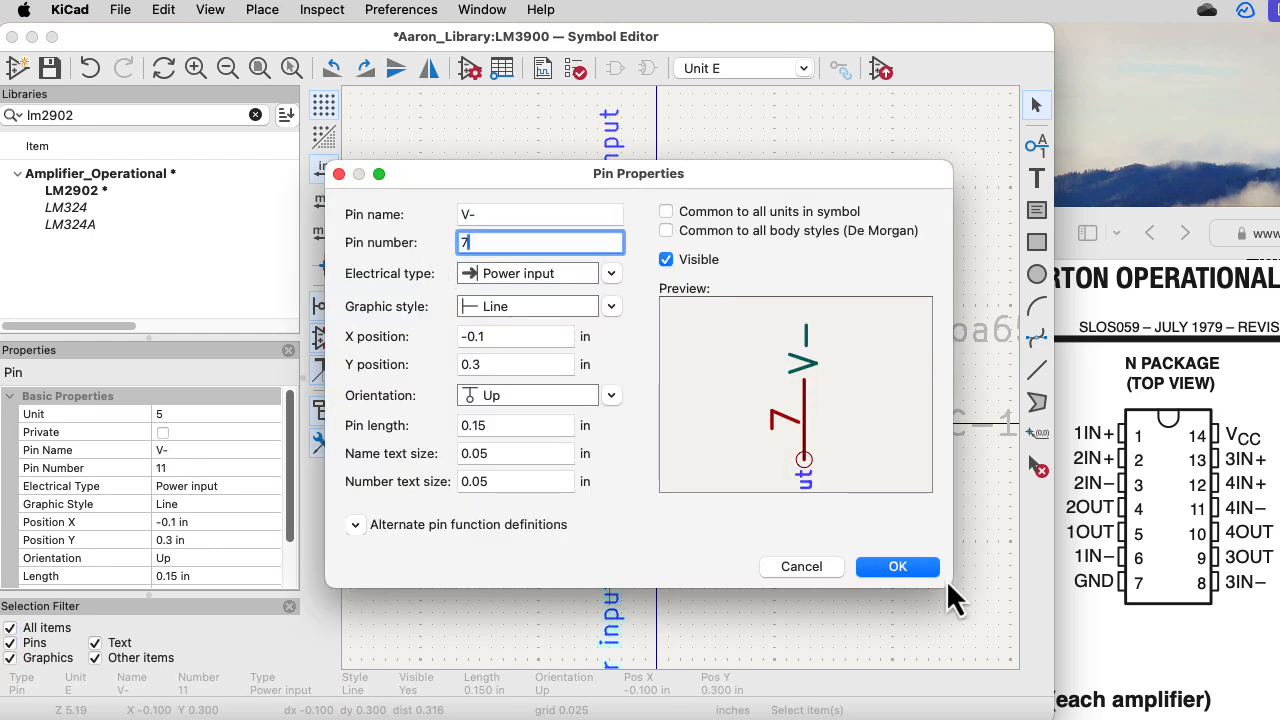
{"action": "left_click", "coordinate": [897, 566]}
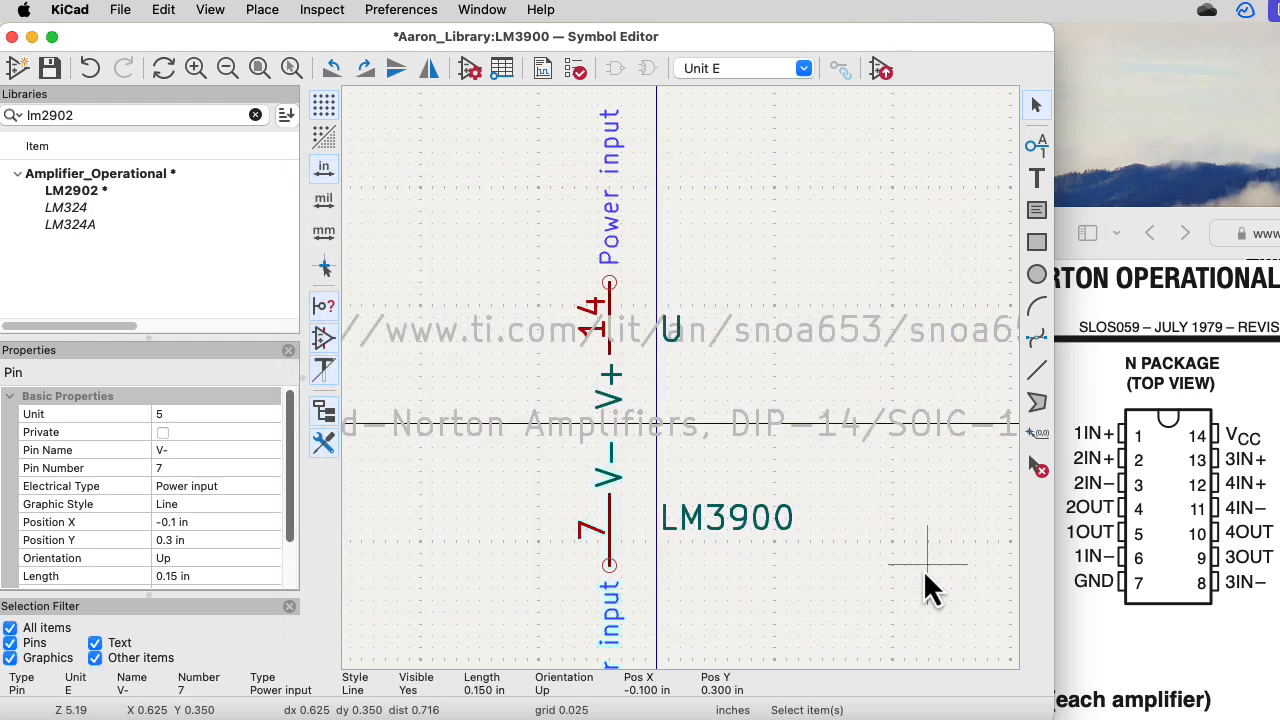
In the Schematic Editor, search for the symbol lm3900, expand its units, and choose it for placement with all units
{"action": "left_click", "coordinate": [1147, 506]}
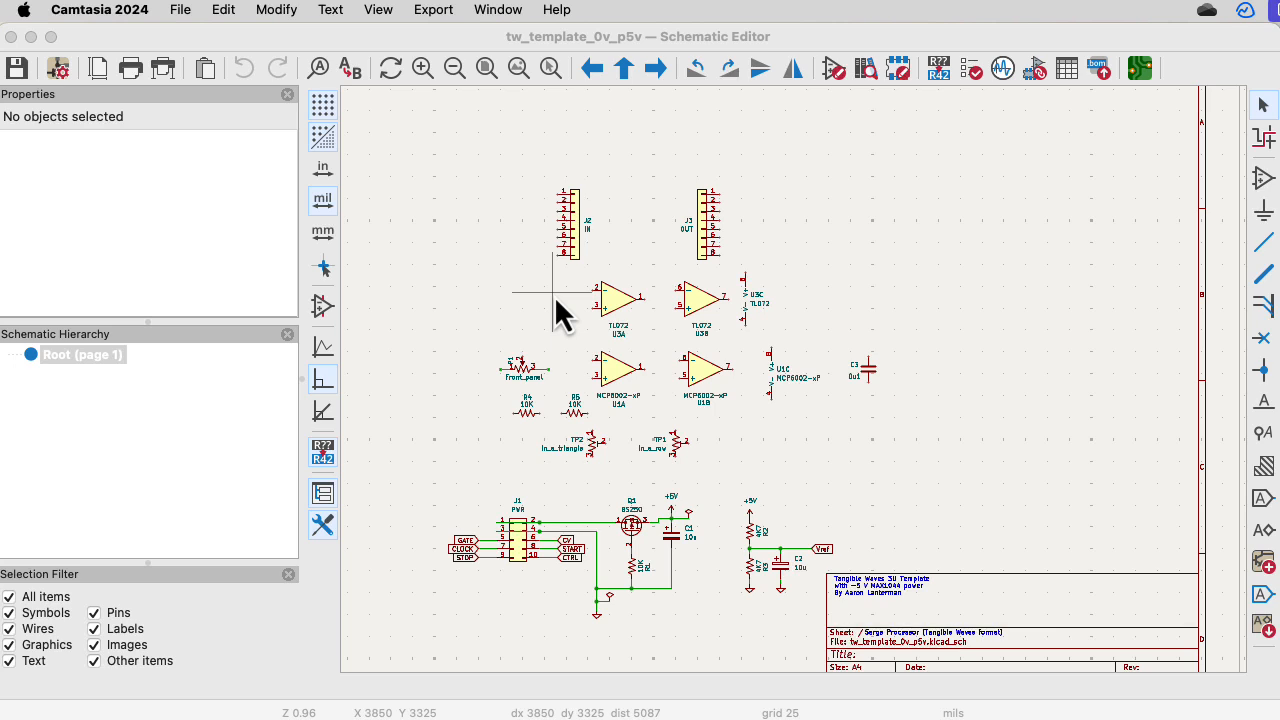
{"action": "left_click", "coordinate": [1263, 177]}
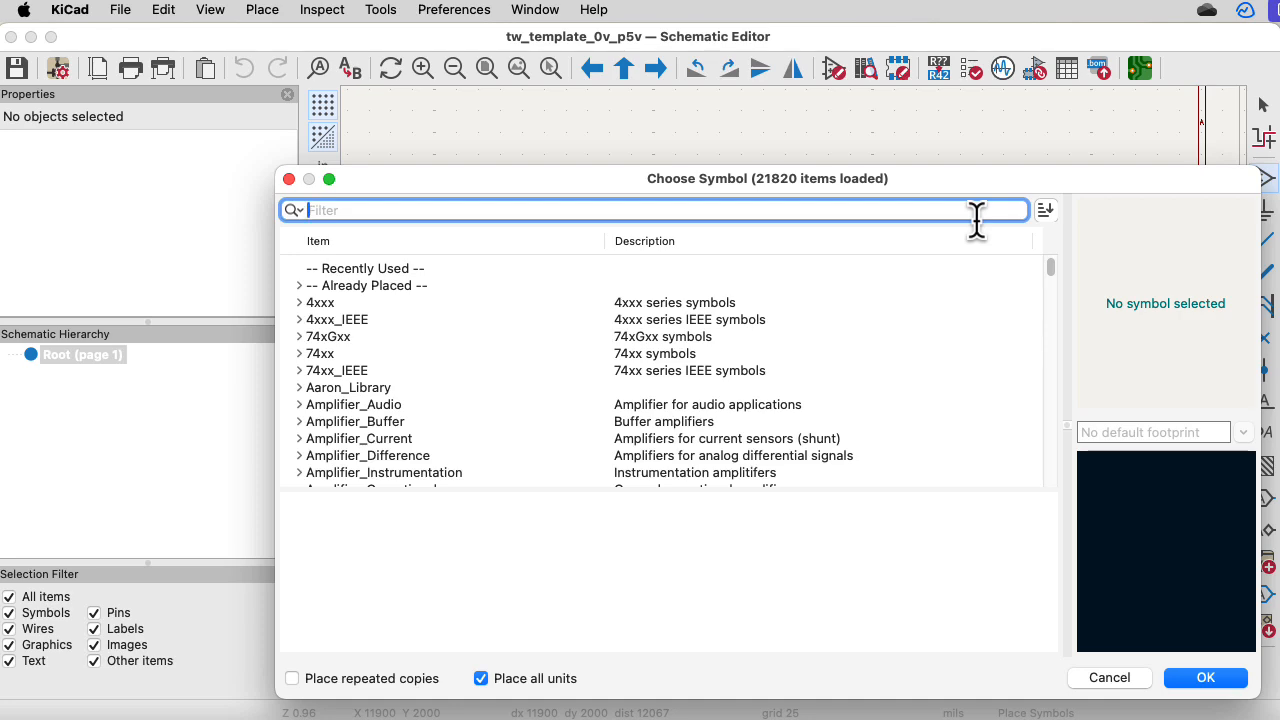
{"action": "type", "text": "lm3900"}
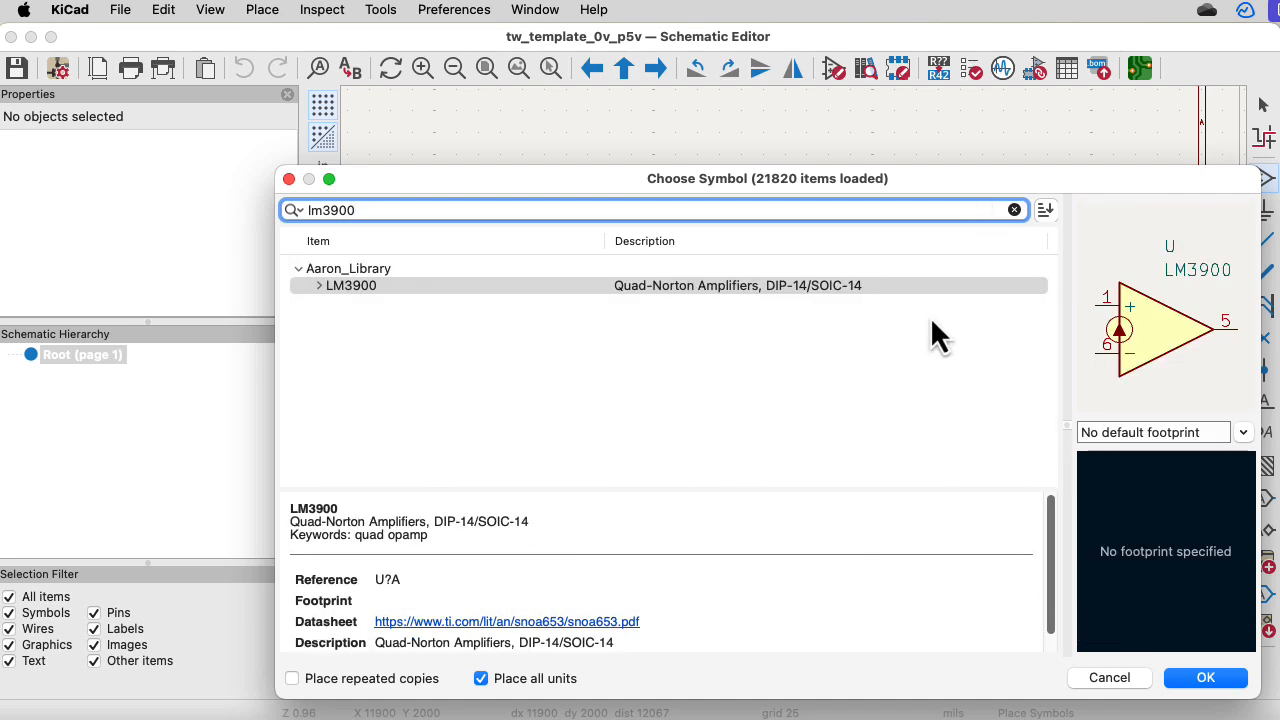
{"action": "left_click", "coordinate": [318, 291]}
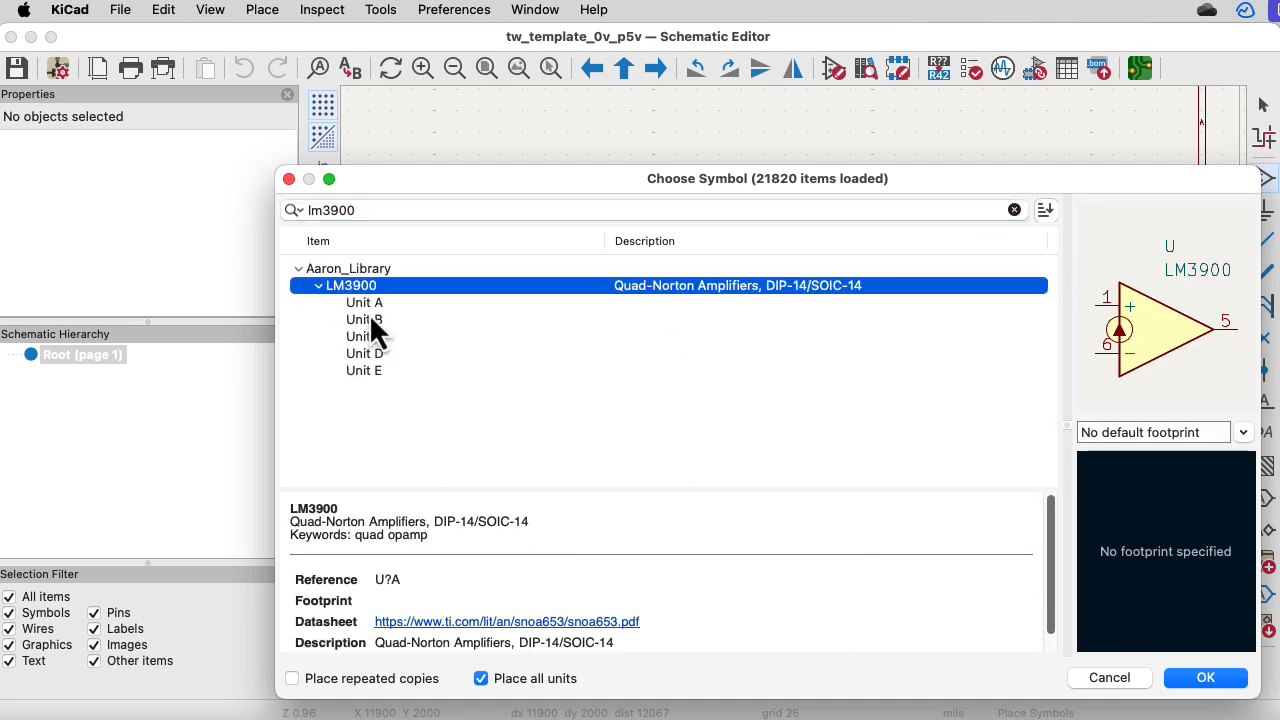
{"action": "left_click", "coordinate": [1198, 680]}
Place the LM3900 units A and B side by side, C and D beneath them, and power unit E beside the group
{"action": "left_click", "coordinate": [915, 268]}
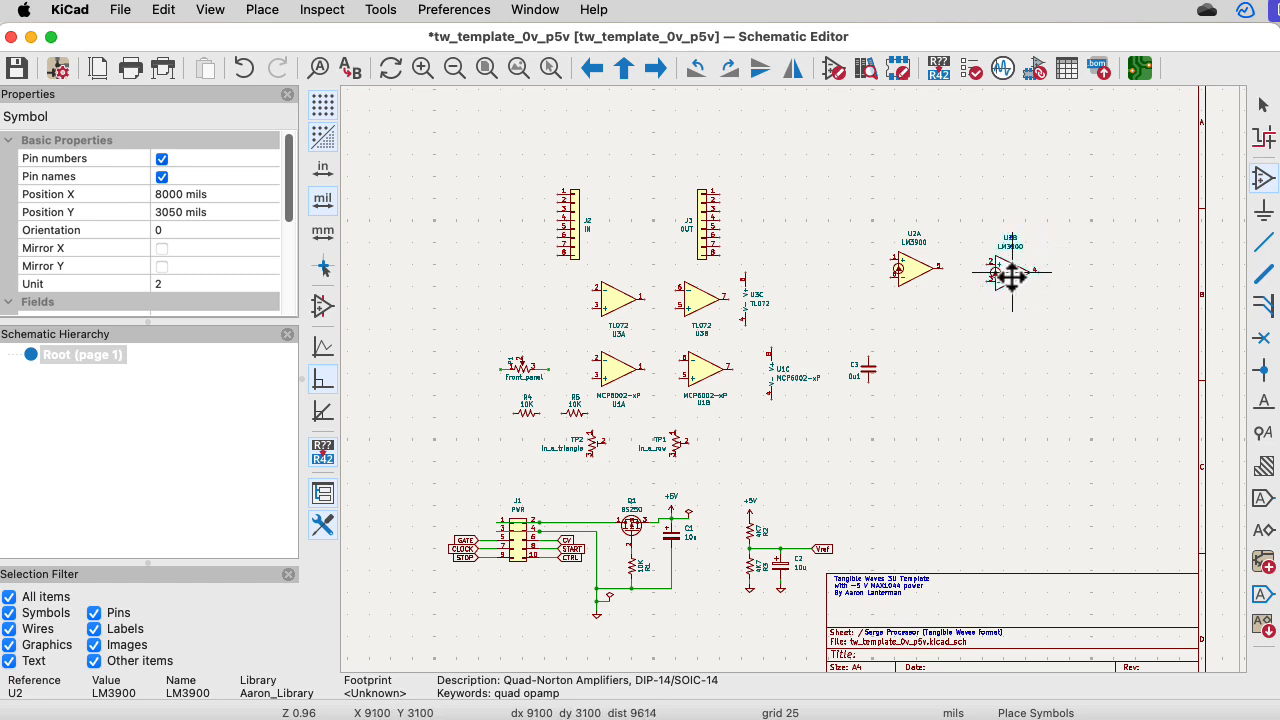
{"action": "left_click", "coordinate": [1015, 268]}
{"action": "left_click", "coordinate": [937, 337]}
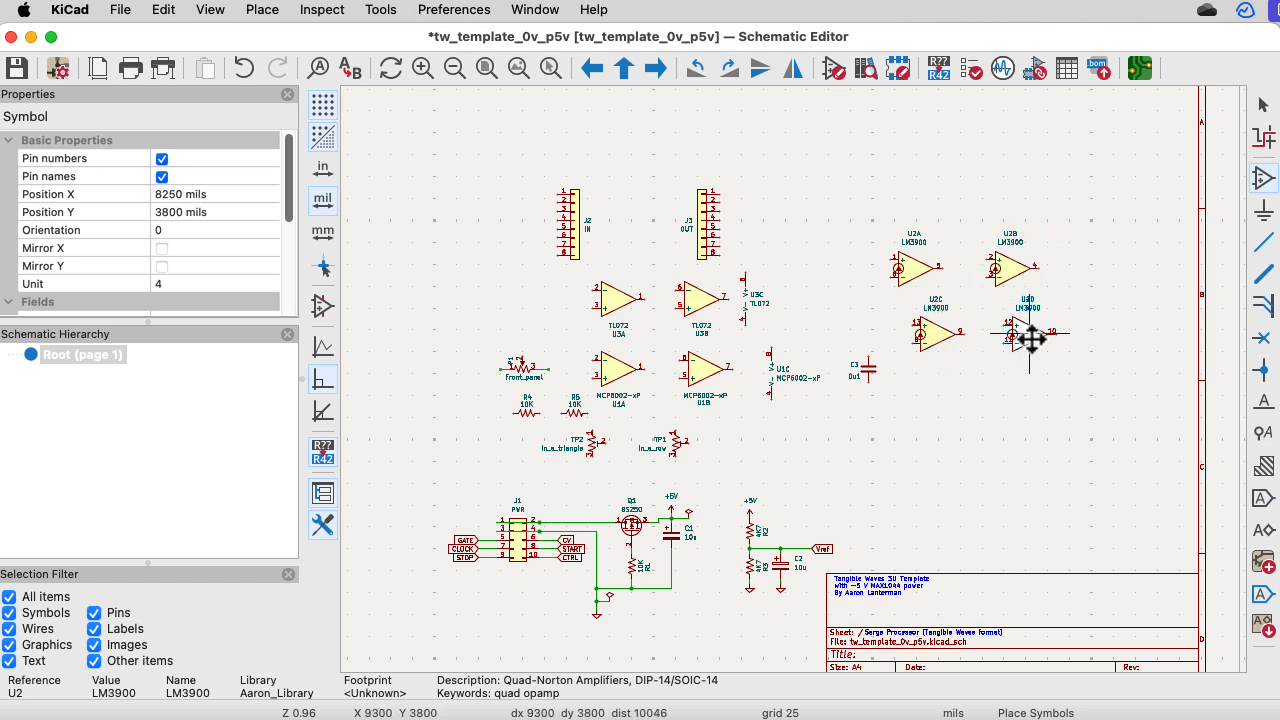
{"action": "left_click", "coordinate": [1034, 341]}
{"action": "left_click", "coordinate": [1131, 292]}
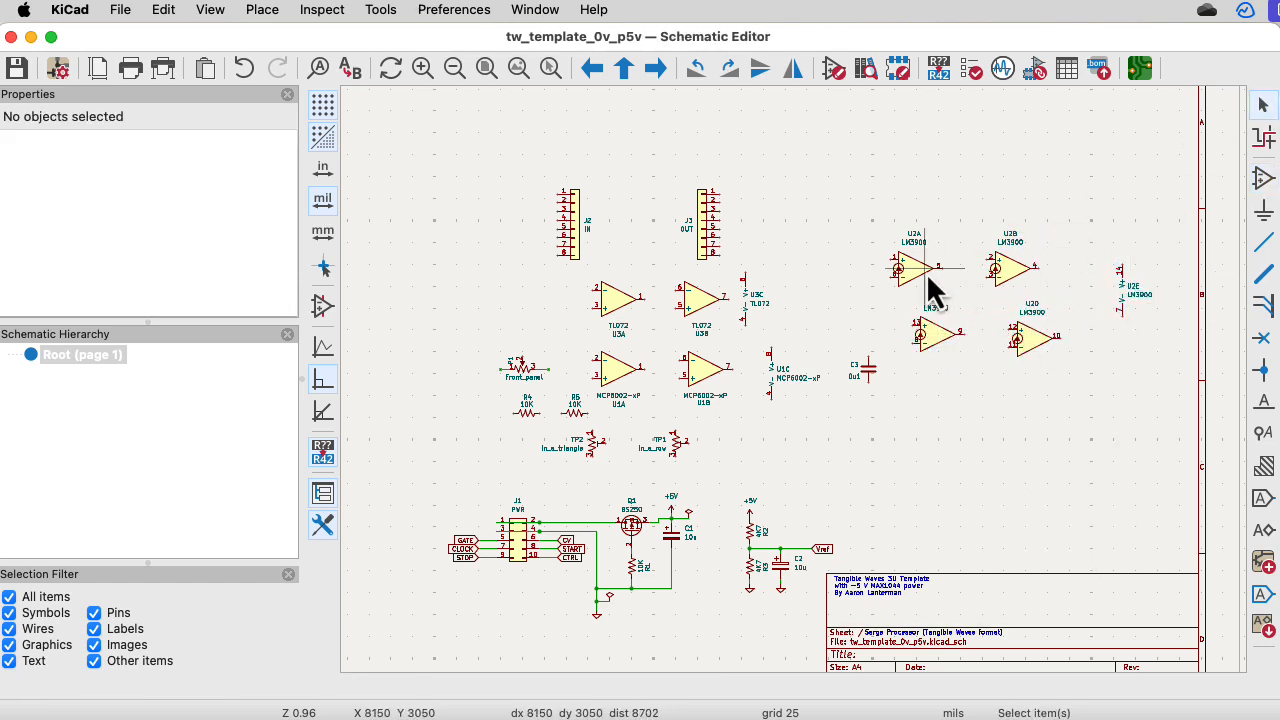
Assign the footprint Package_DIP:DIP-14_W7.62mm to LM3900 unit U2A in its symbol properties
{"action": "double_click", "coordinate": [928, 281]}
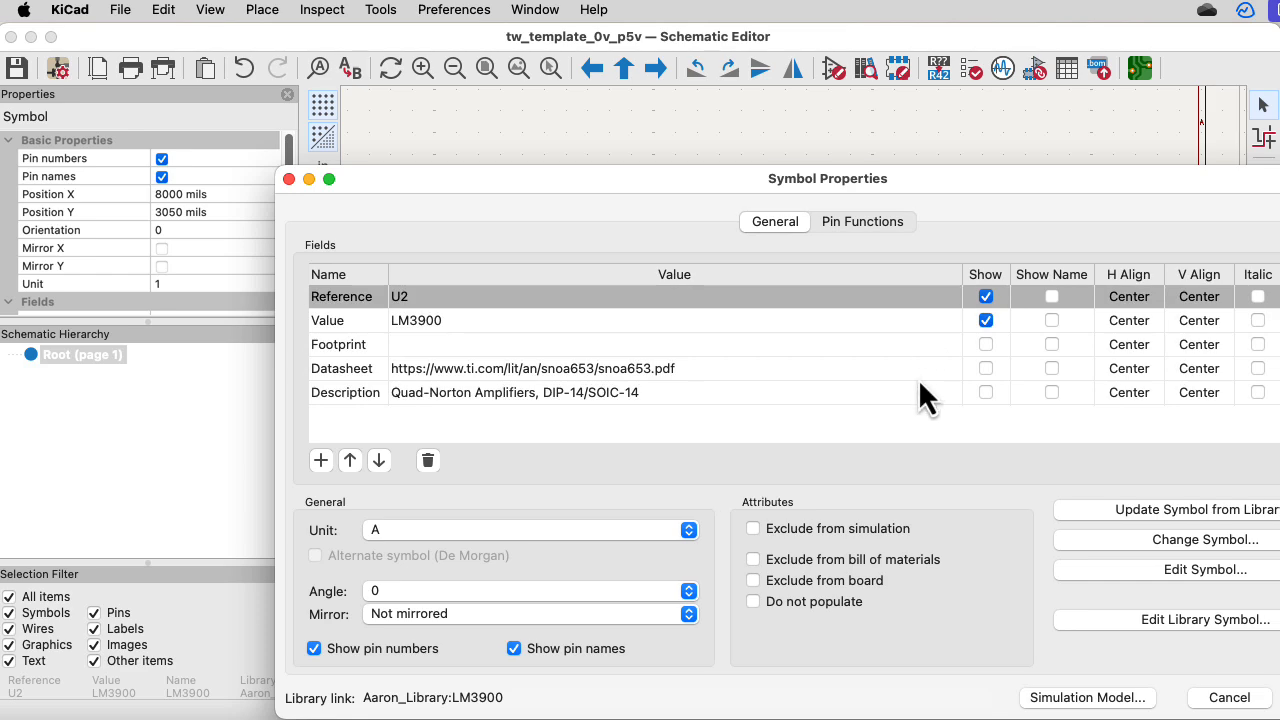
{"action": "left_click", "coordinate": [947, 351]}
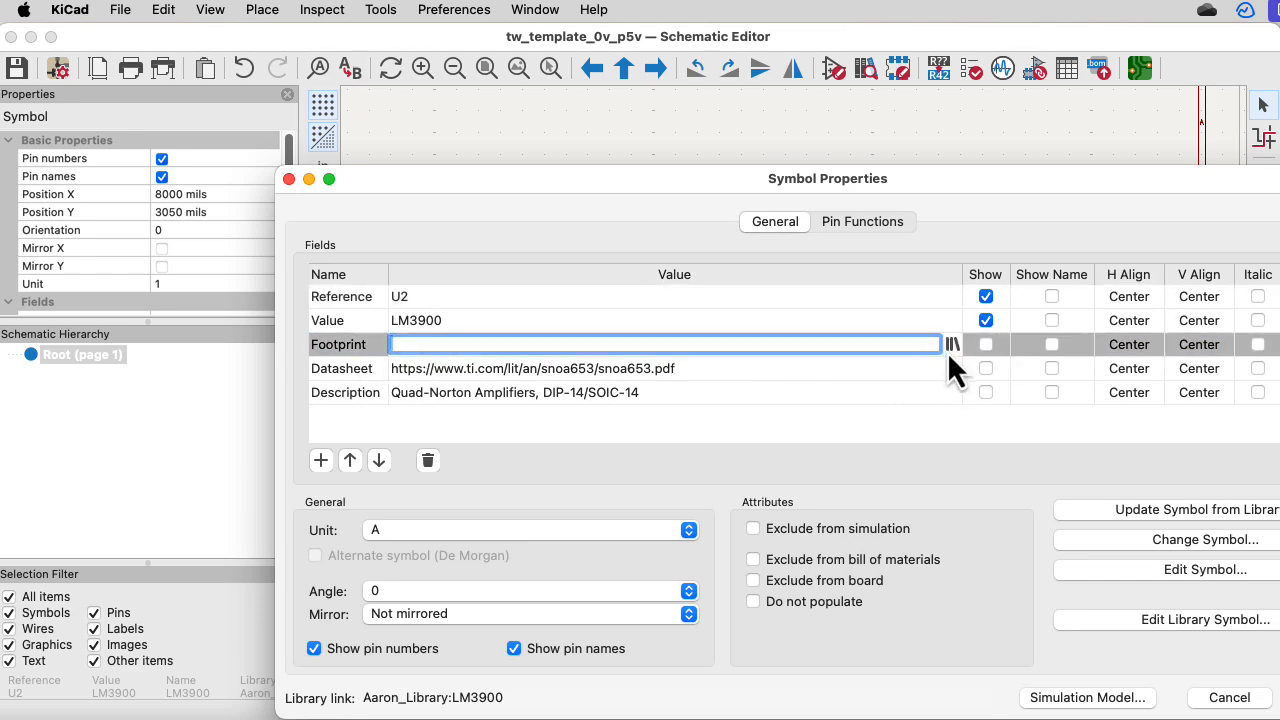
{"action": "left_click", "coordinate": [950, 349]}
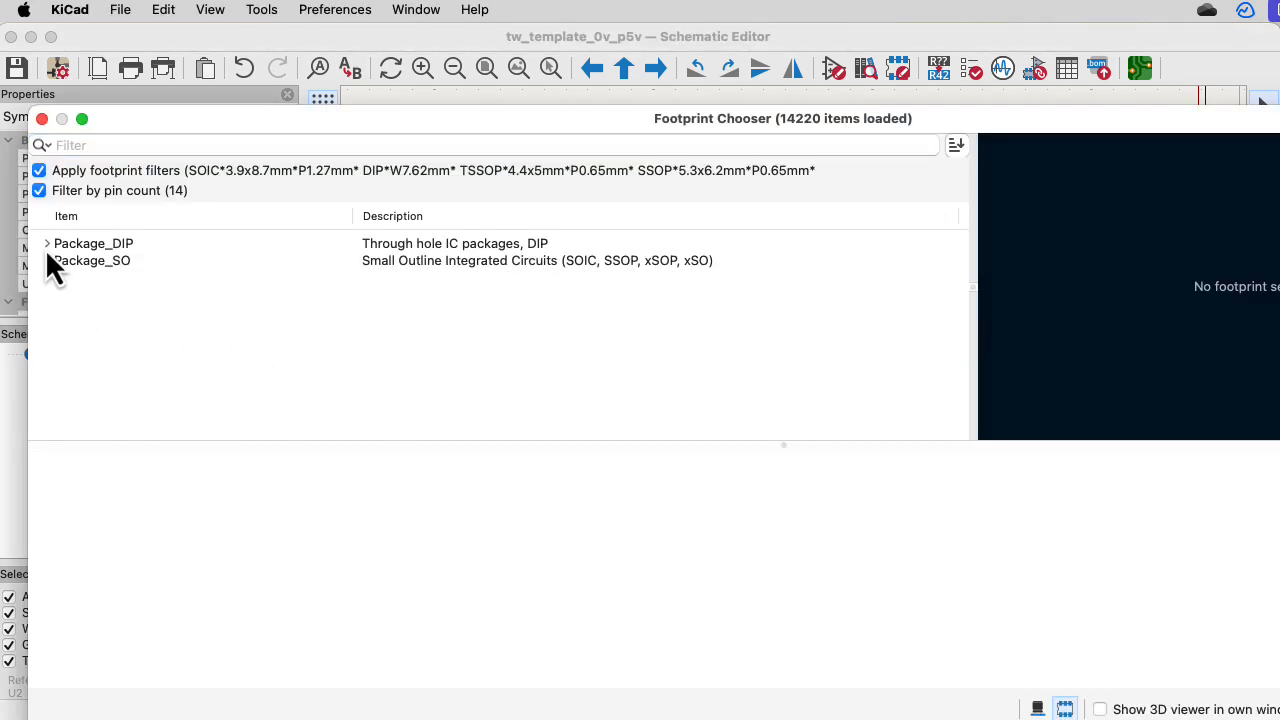
{"action": "left_click", "coordinate": [46, 245]}
{"action": "left_click", "coordinate": [47, 346]}
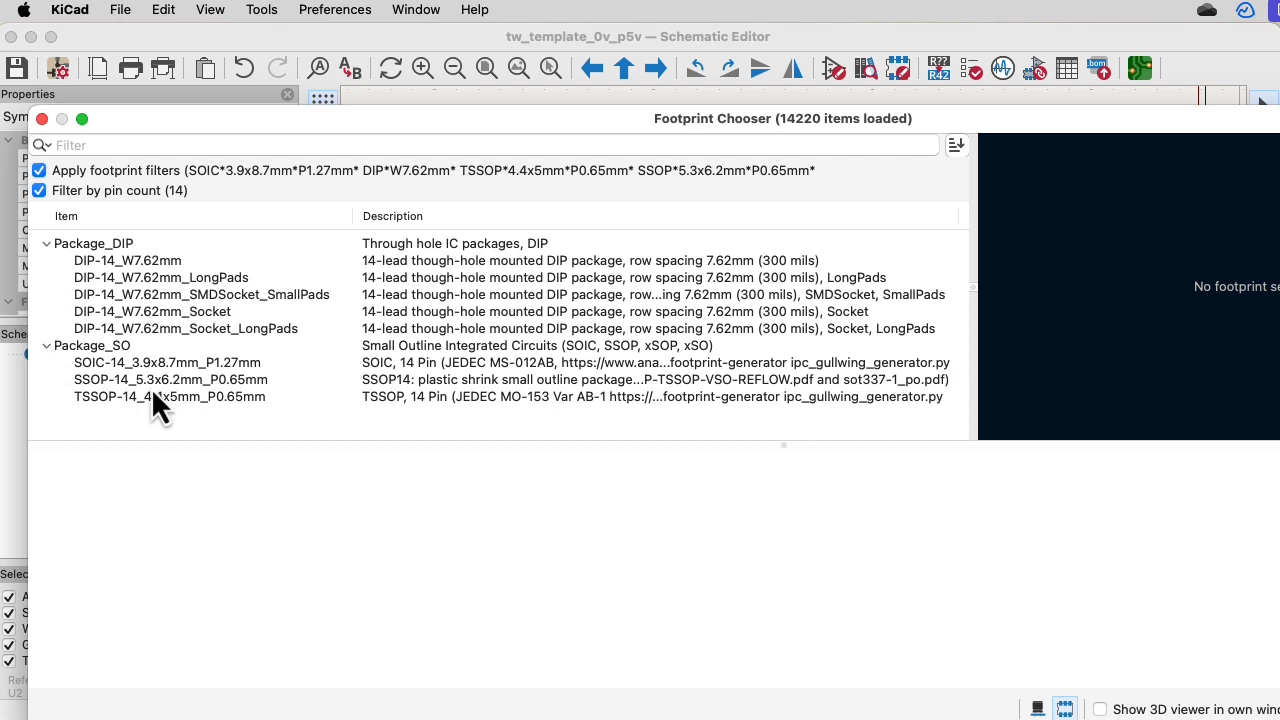
{"action": "left_click", "coordinate": [47, 346]}
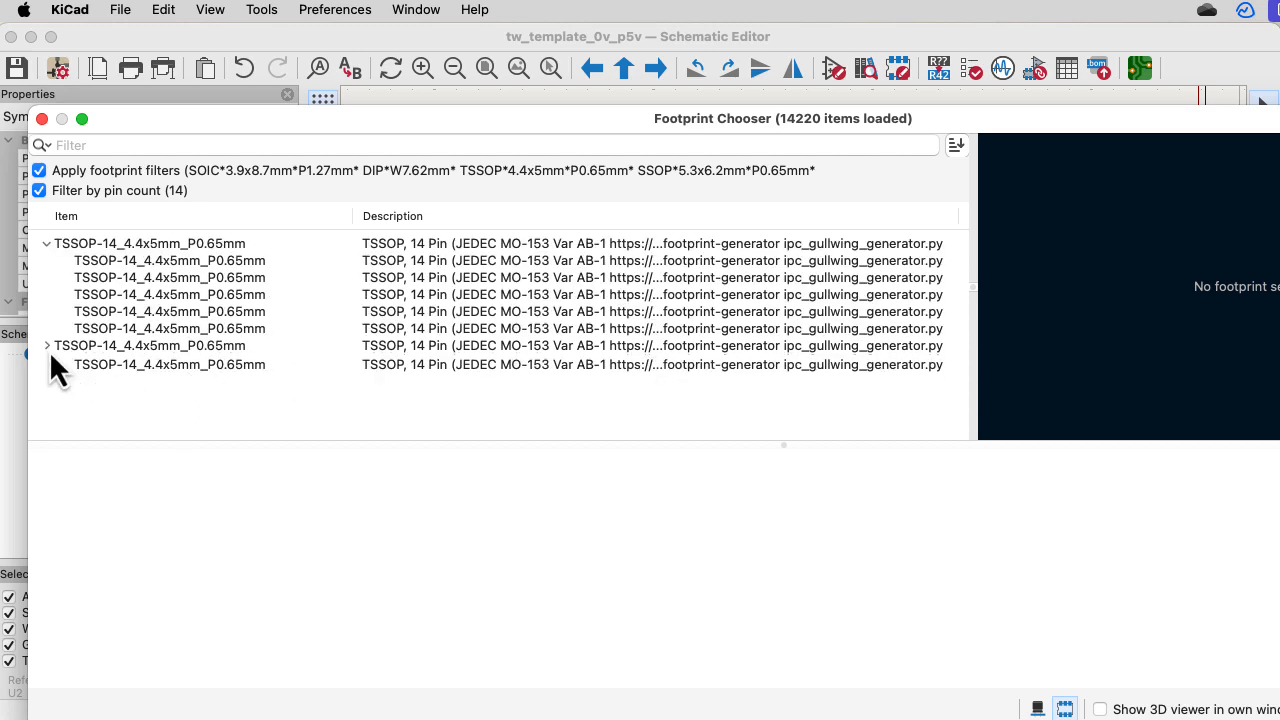
{"action": "left_click", "coordinate": [139, 262]}
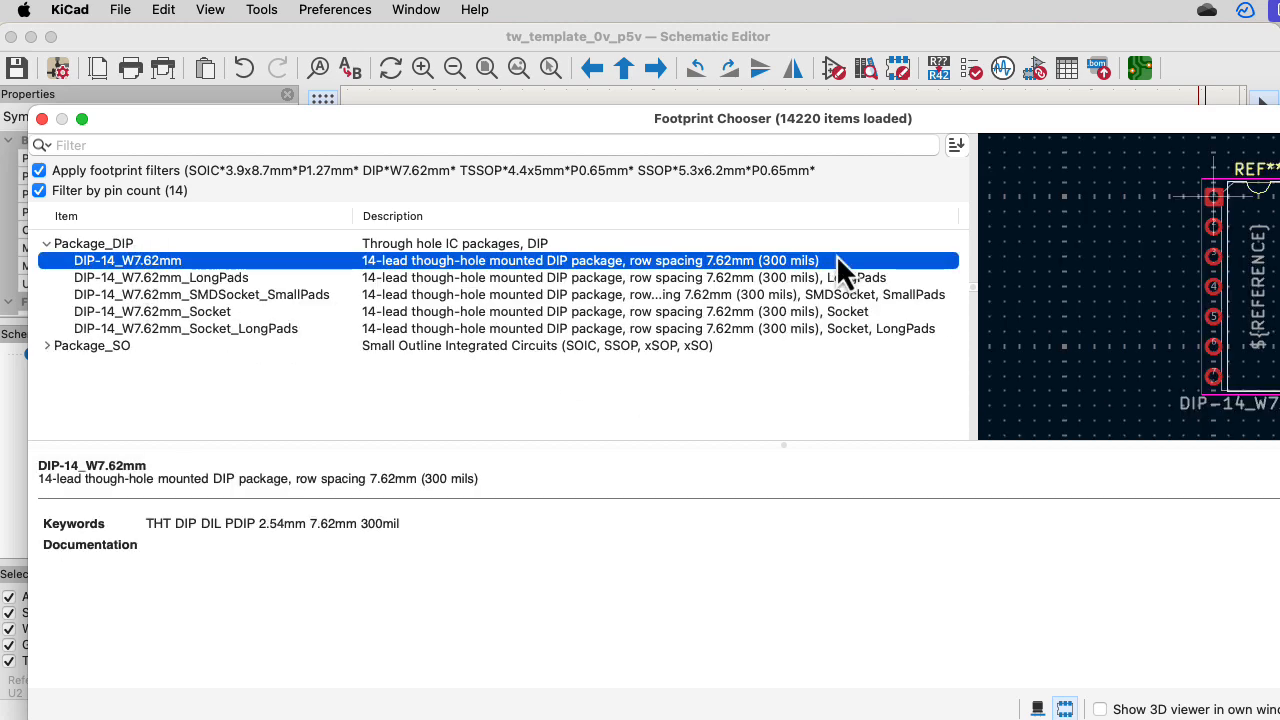
{"action": "left_click_drag", "start_coordinate": [1000, 131], "coordinate": [851, 71]}
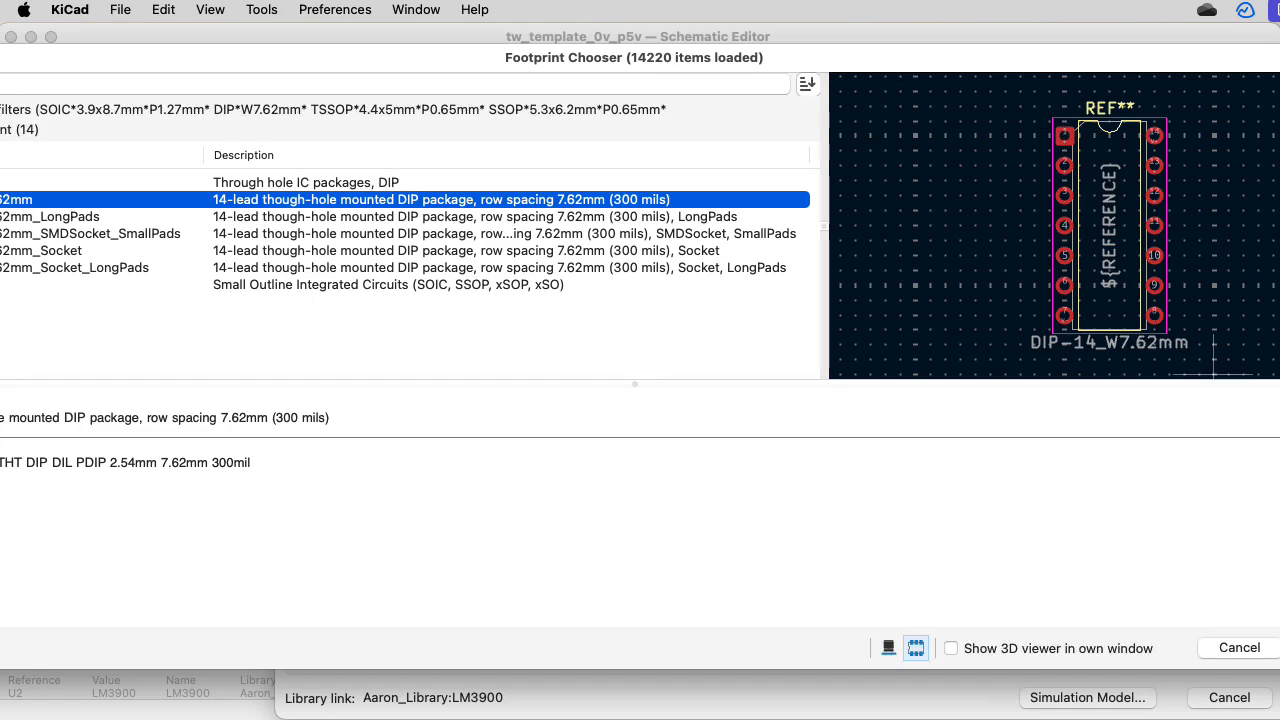
{"action": "key", "text": "Return"}
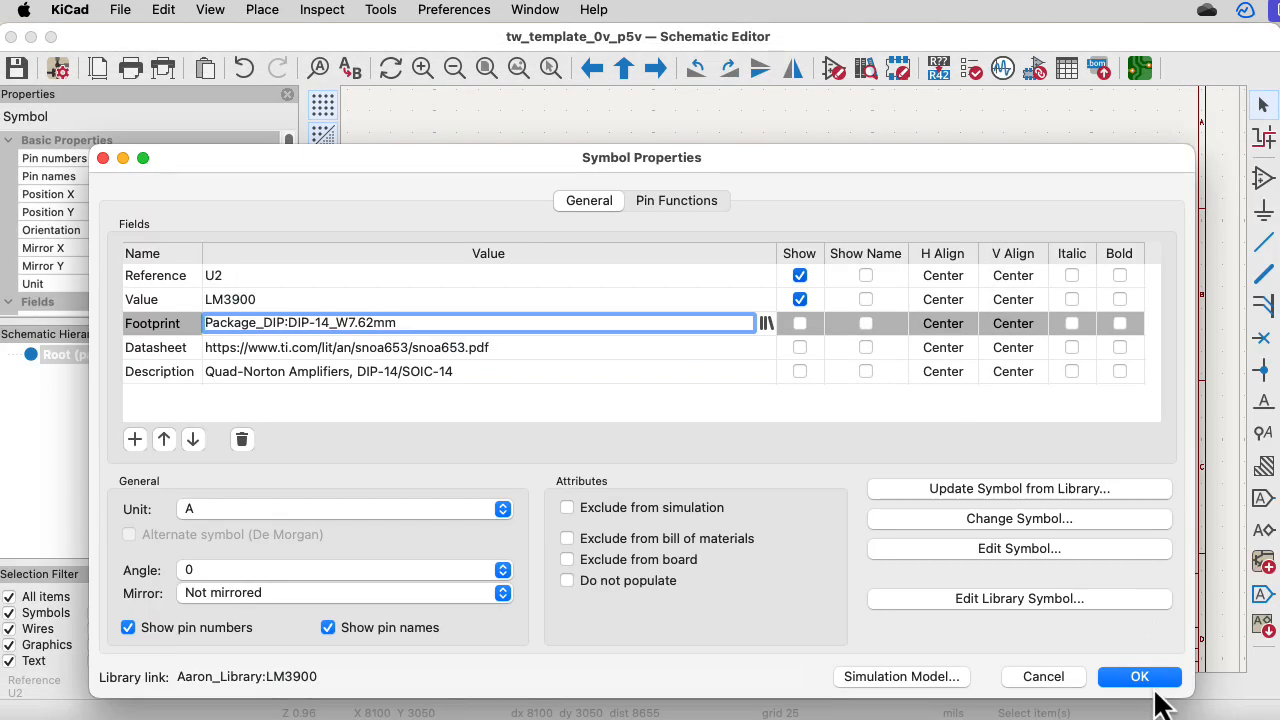
{"action": "left_click", "coordinate": [1152, 688]}
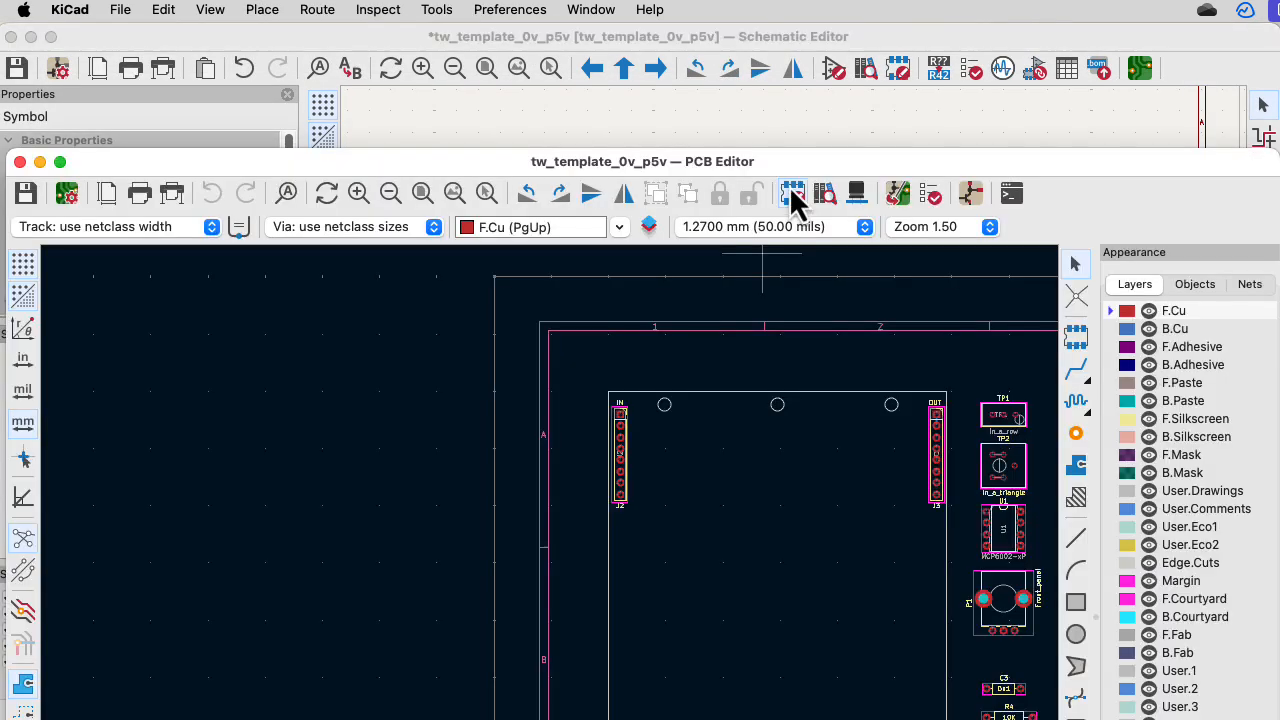
In the PCB Editor, update the board from the schematic and place the U2 footprint inside the board outline
{"action": "left_click_drag", "start_coordinate": [791, 163], "coordinate": [749, 38]}
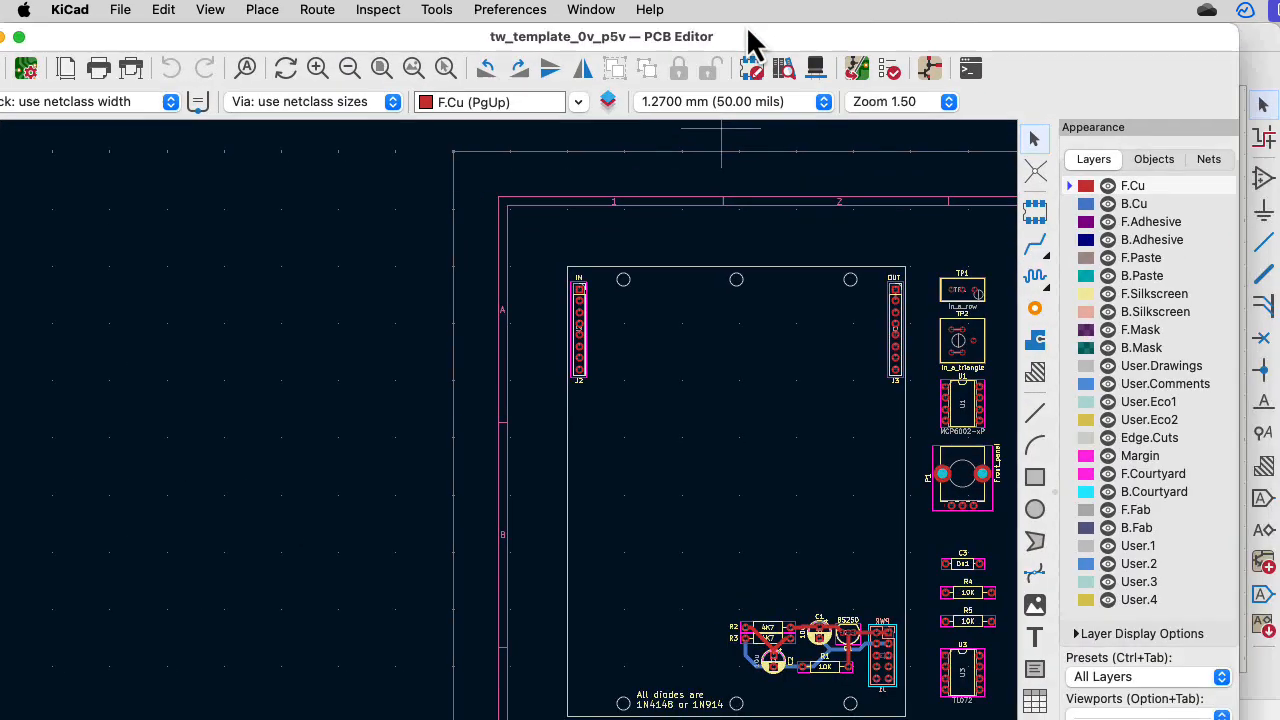
{"action": "left_click", "coordinate": [440, 10]}
{"action": "left_click", "coordinate": [452, 40]}
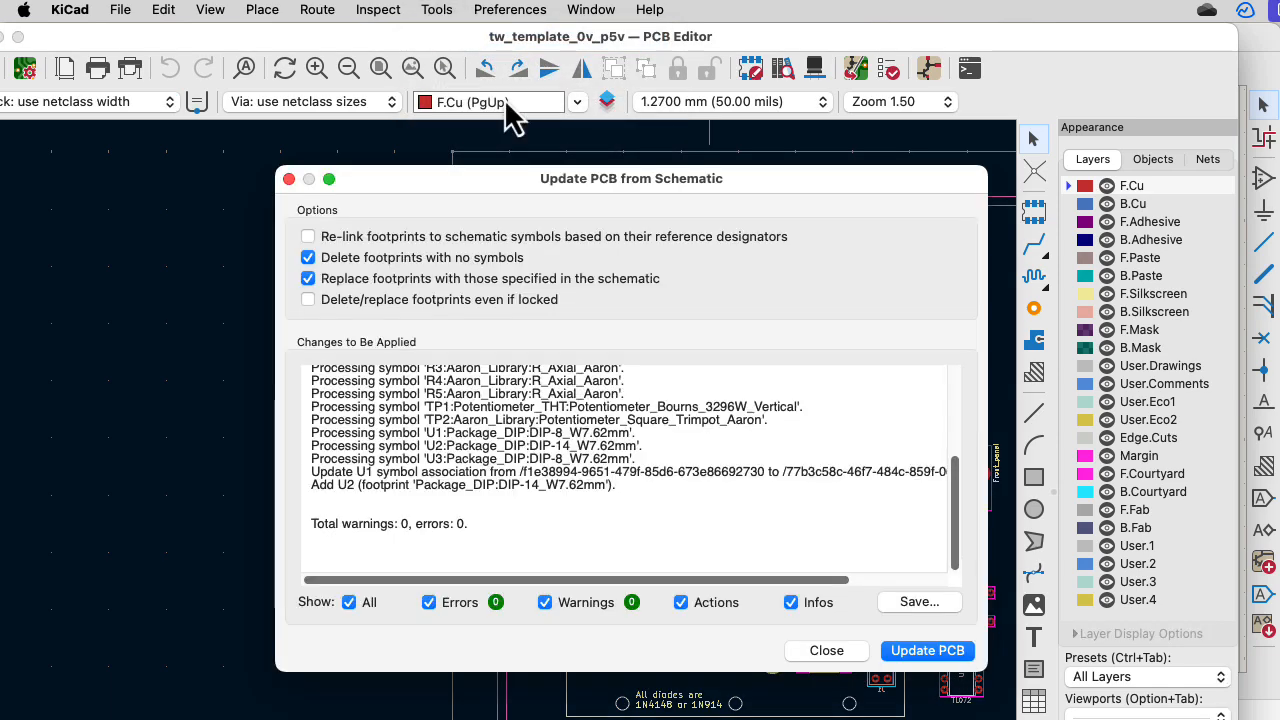
{"action": "left_click", "coordinate": [966, 650]}
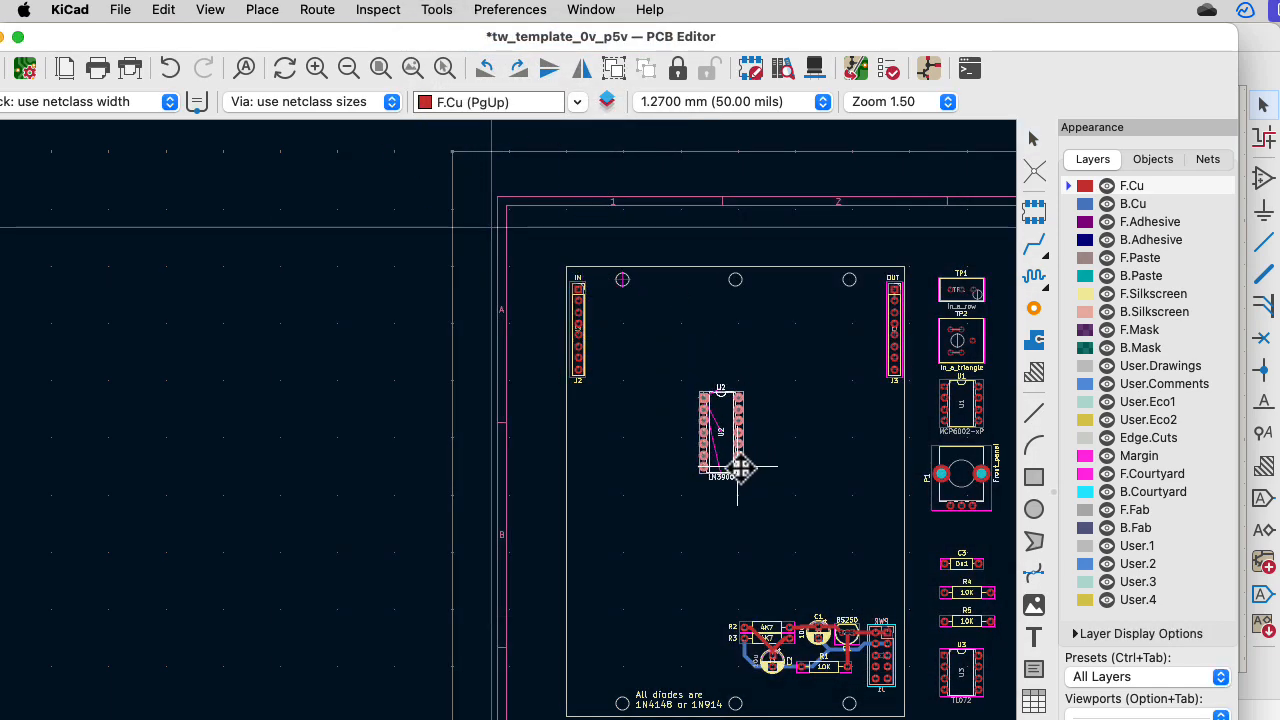
{"action": "left_click", "coordinate": [745, 470]}
{"action": "scroll", "coordinate": [795, 541], "scroll_direction": "up", "scroll_amount": 2}
{"action": "scroll", "coordinate": [729, 474], "scroll_direction": "up", "scroll_amount": 4}
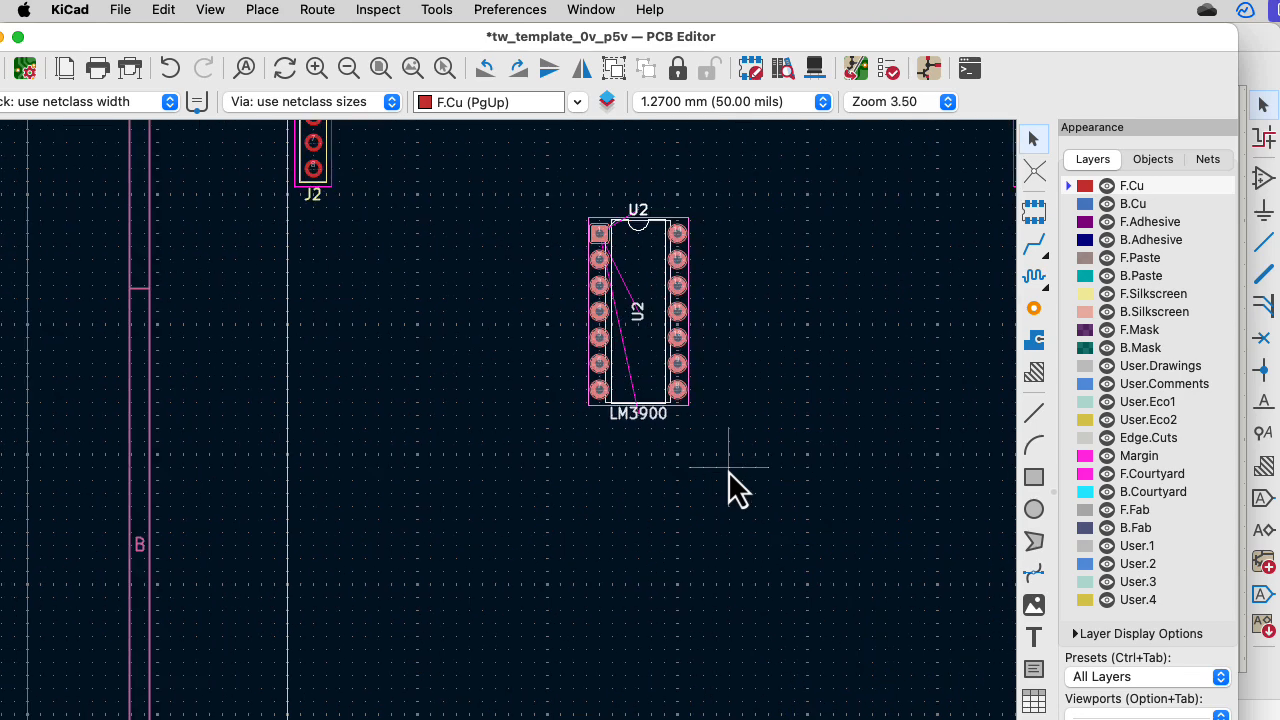
{"action": "scroll", "coordinate": [729, 474], "scroll_direction": "down", "scroll_amount": 6}
{"action": "scroll", "coordinate": [729, 474], "scroll_direction": "up", "scroll_amount": 5}
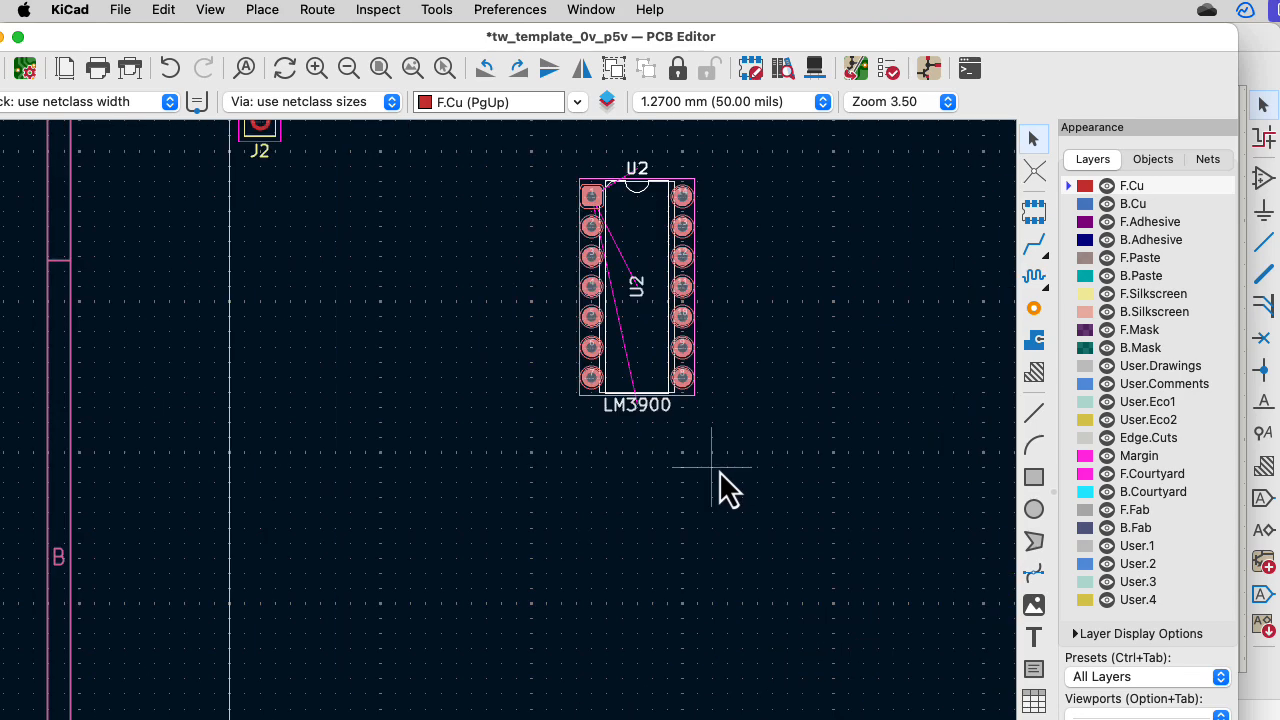
Back in the Schematic Editor, duplicate the +5V power symbol above R2 and attach the copy to U2E's V+ pin 14
{"action": "key", "text": "super+grave"}
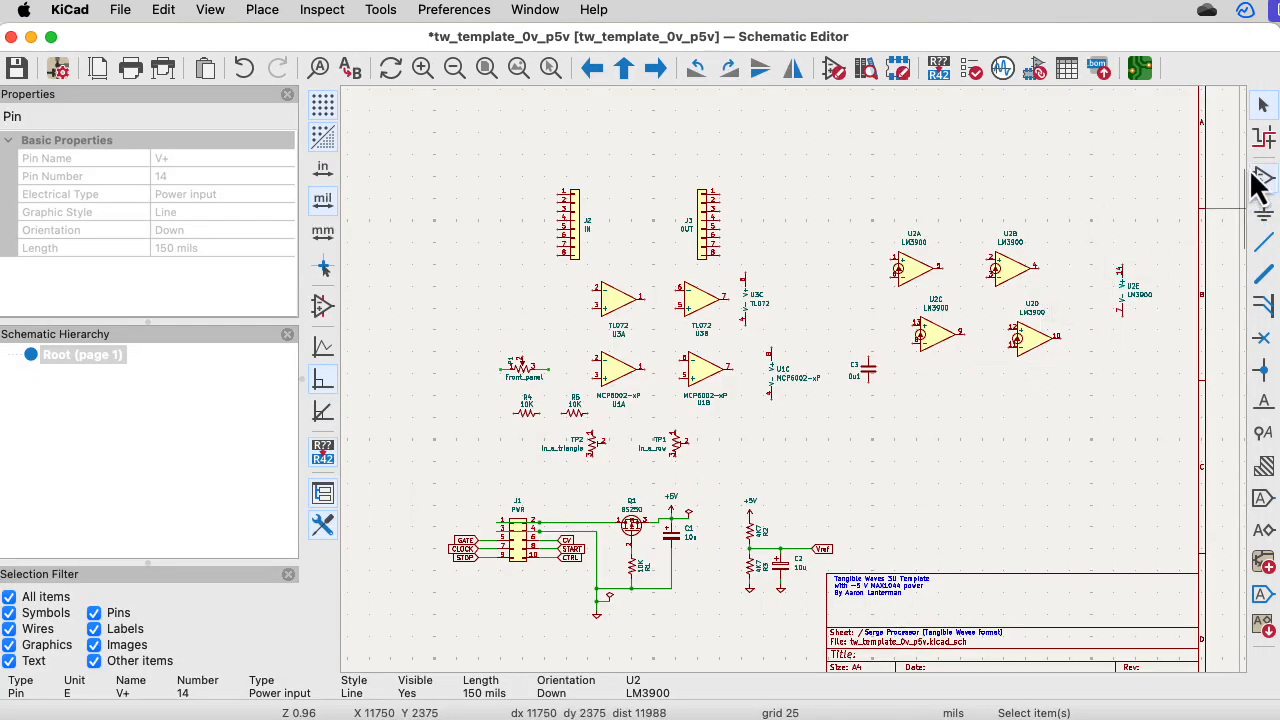
{"action": "left_click", "coordinate": [1257, 112]}
{"action": "left_click", "coordinate": [750, 512]}
{"action": "key", "text": "super+d"}
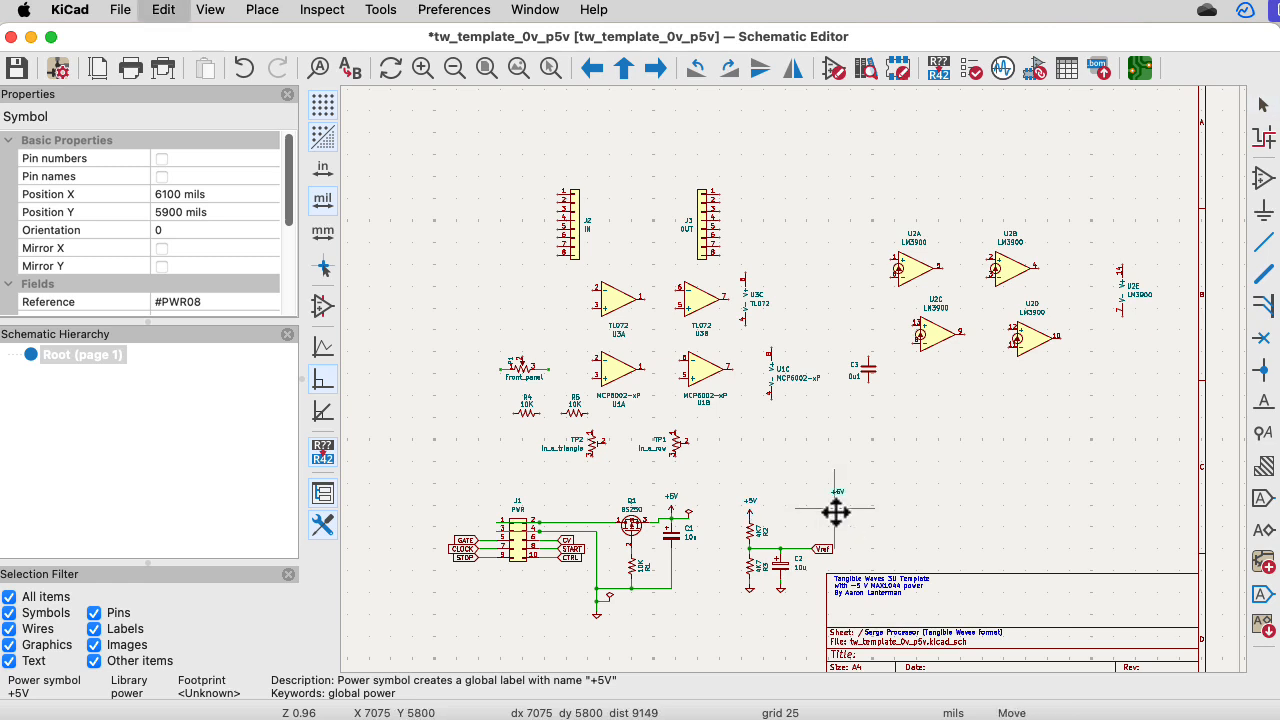
{"action": "left_click", "coordinate": [1121, 262]}
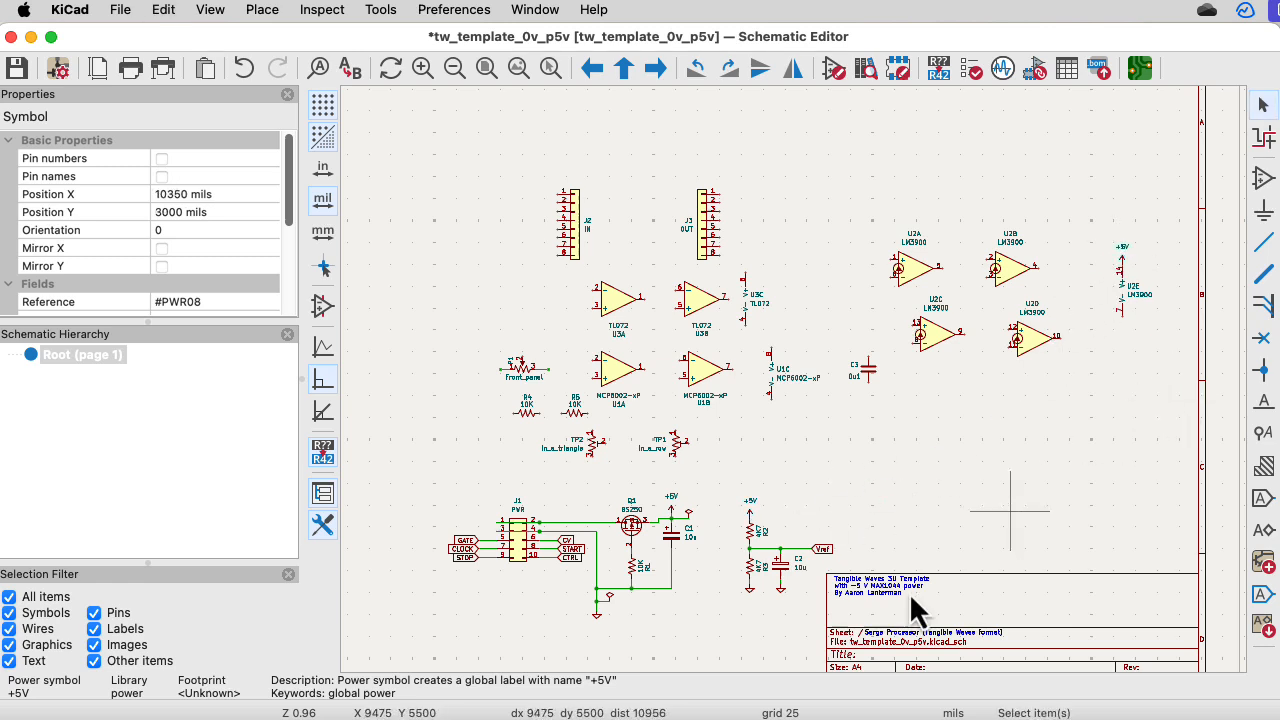
Duplicate the GND symbol below R3 onto U2E's V- pin 7 and save the schematic
{"action": "left_click", "coordinate": [752, 596]}
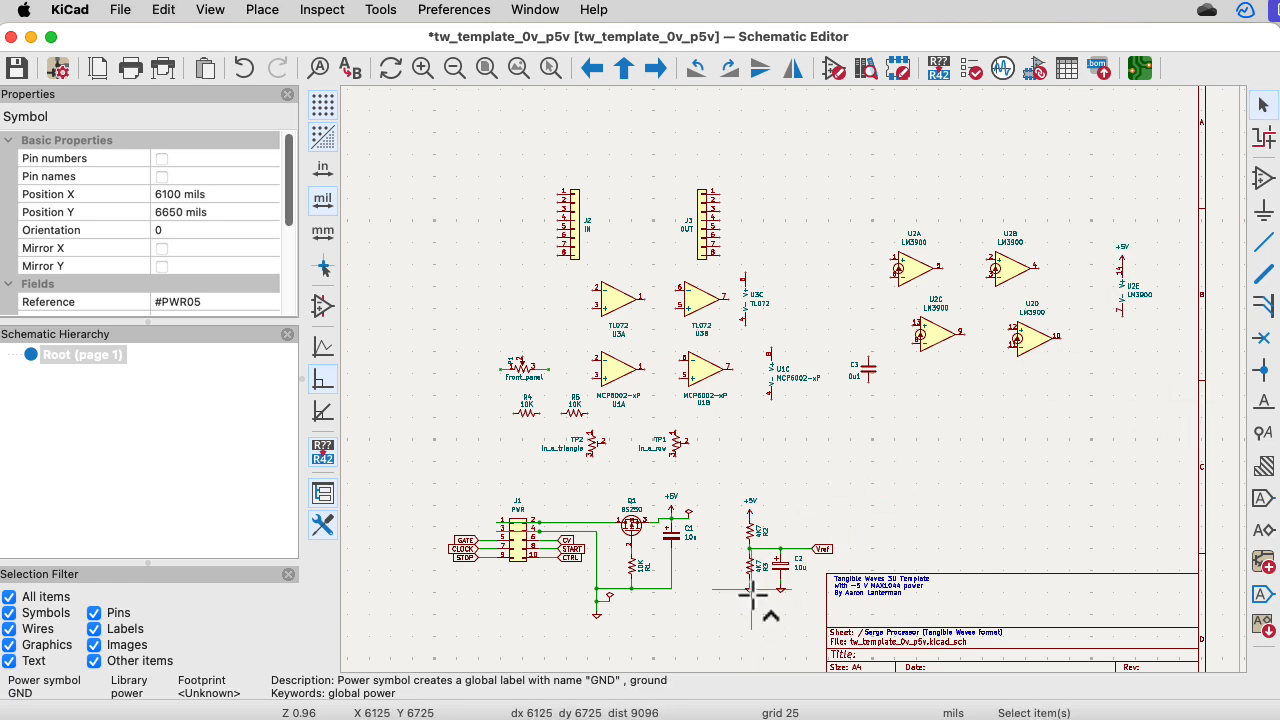
{"action": "key", "text": "super+d"}
{"action": "scroll", "coordinate": [1124, 367], "scroll_direction": "up", "scroll_amount": 5}
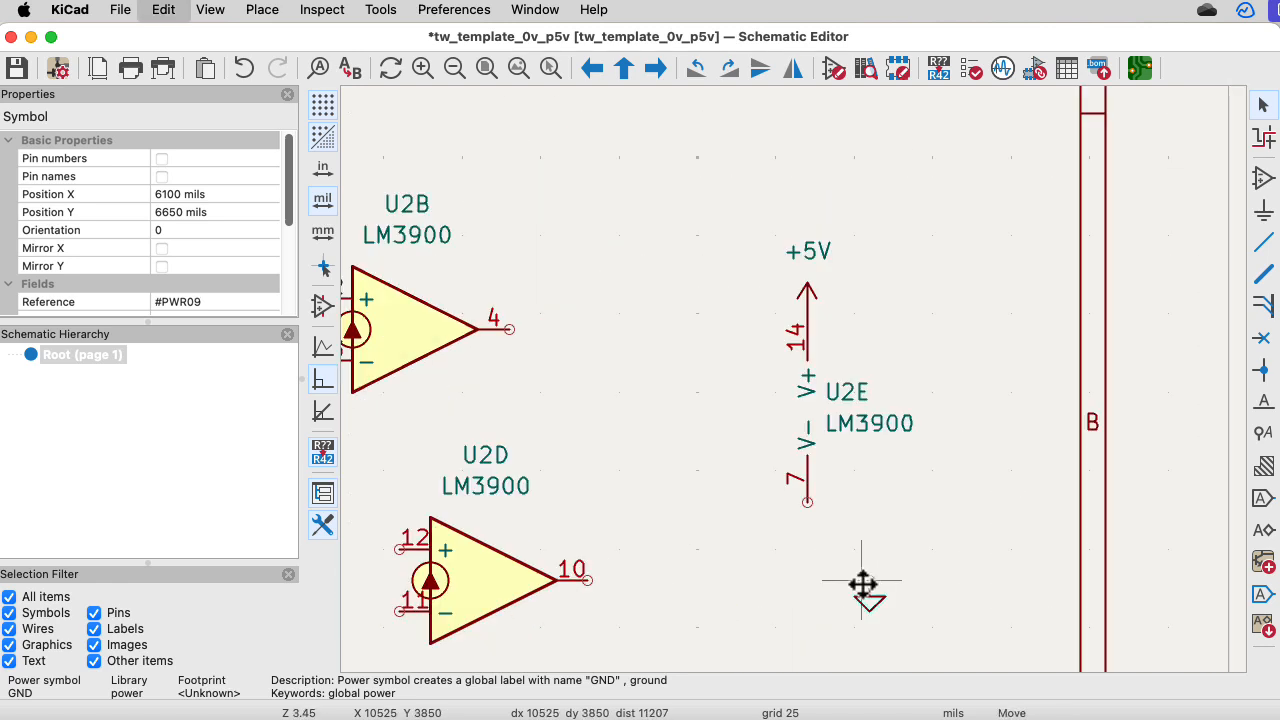
{"action": "left_click", "coordinate": [807, 502]}
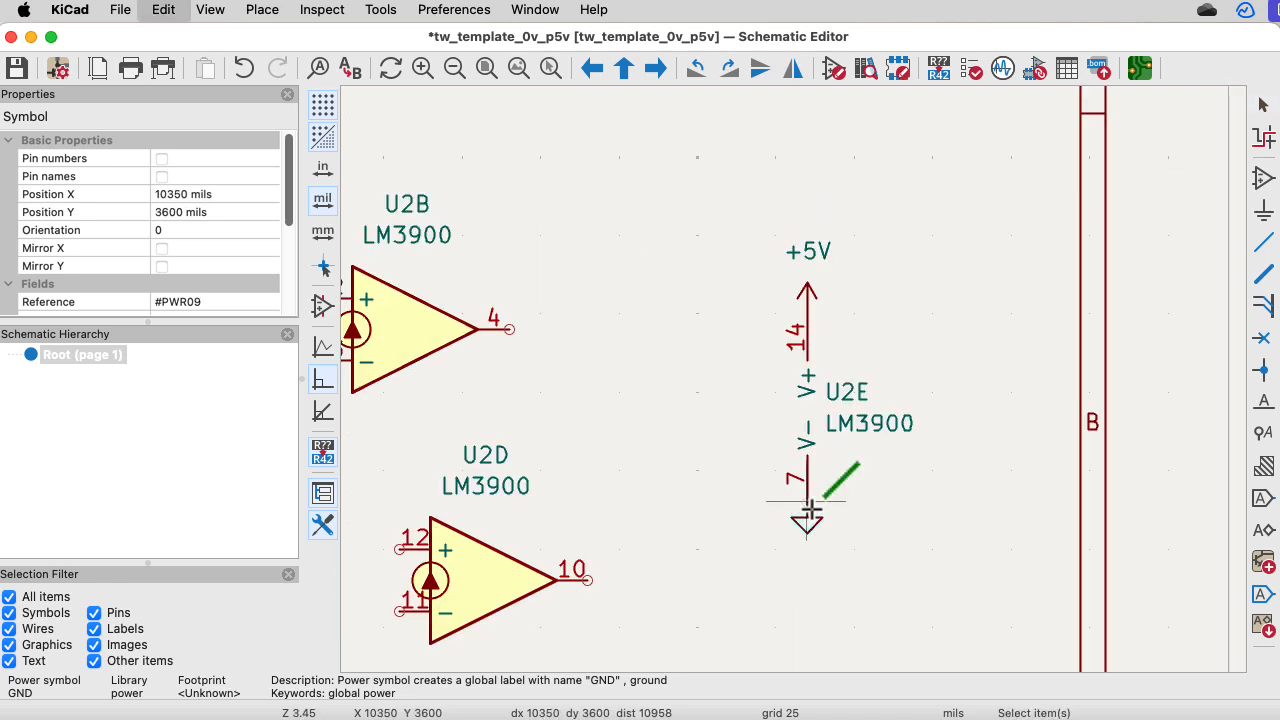
{"action": "key", "text": "super+s"}
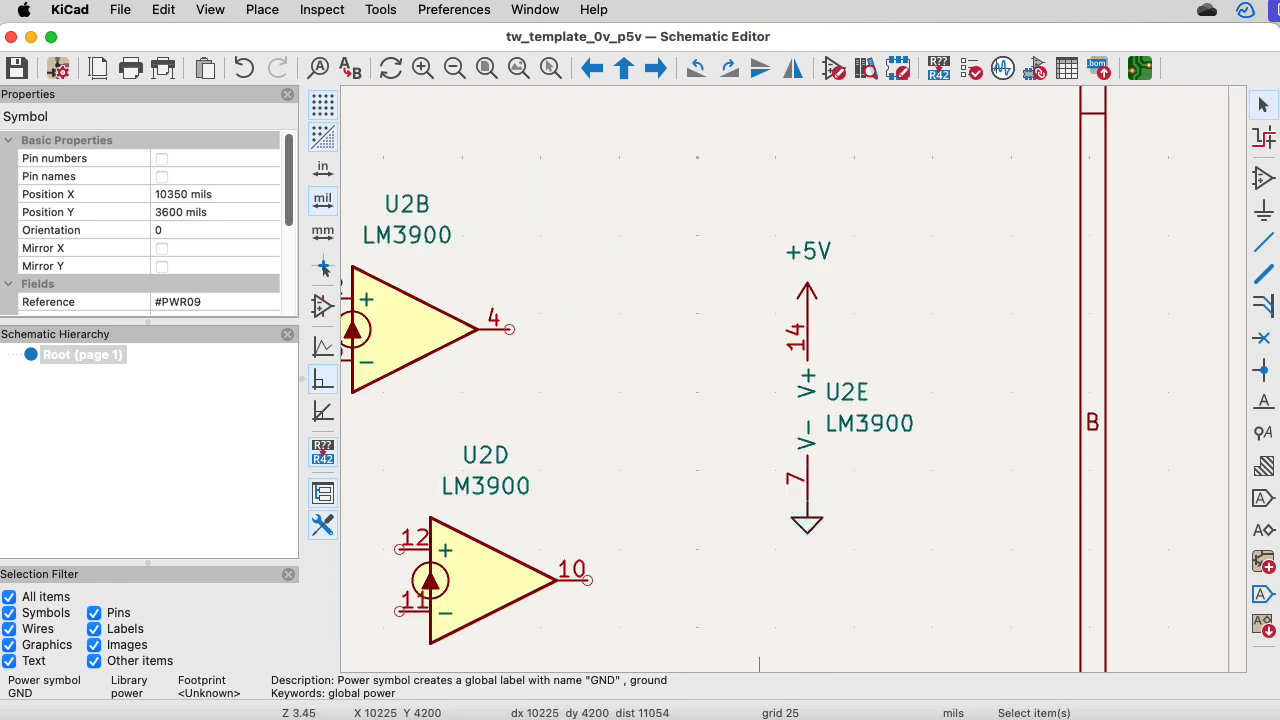
In the PCB Editor, update the board from the schematic to bring in U2's +5V and GND connections
{"action": "key", "text": "super+grave"}
{"action": "left_click_drag", "start_coordinate": [772, 648], "coordinate": [803, 17]}
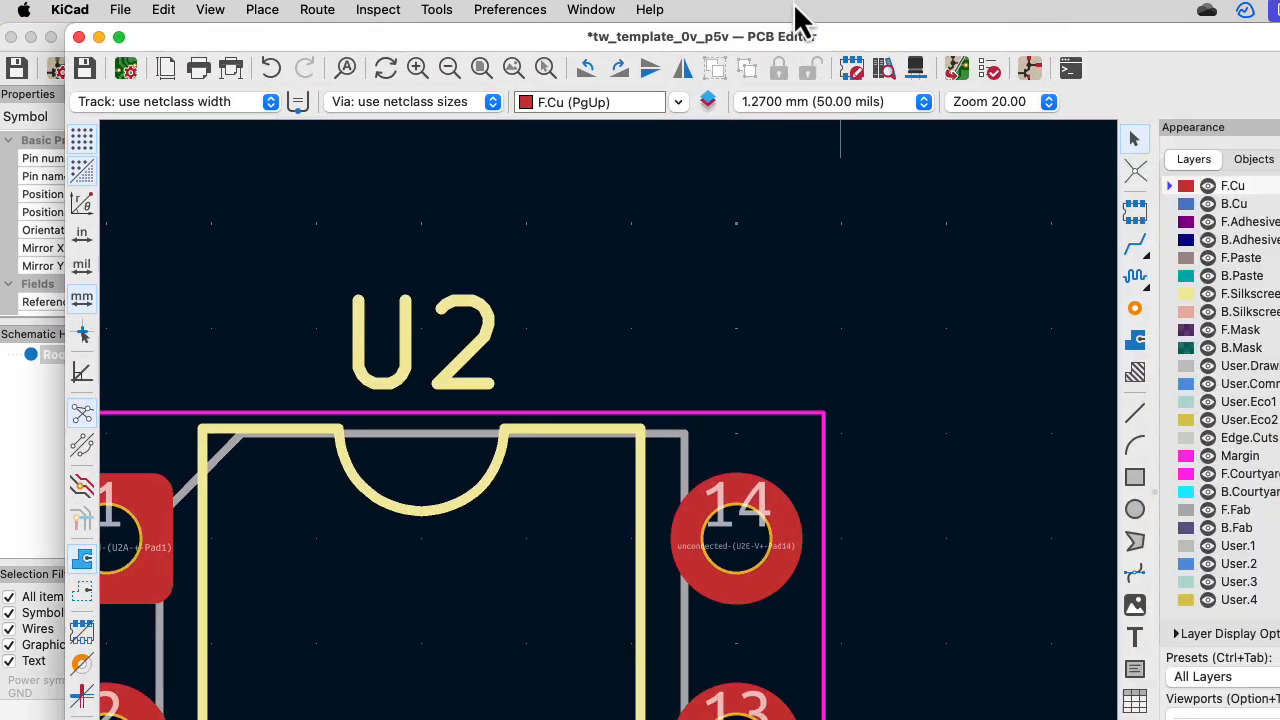
{"action": "scroll", "coordinate": [826, 342], "scroll_direction": "down", "scroll_amount": 5}
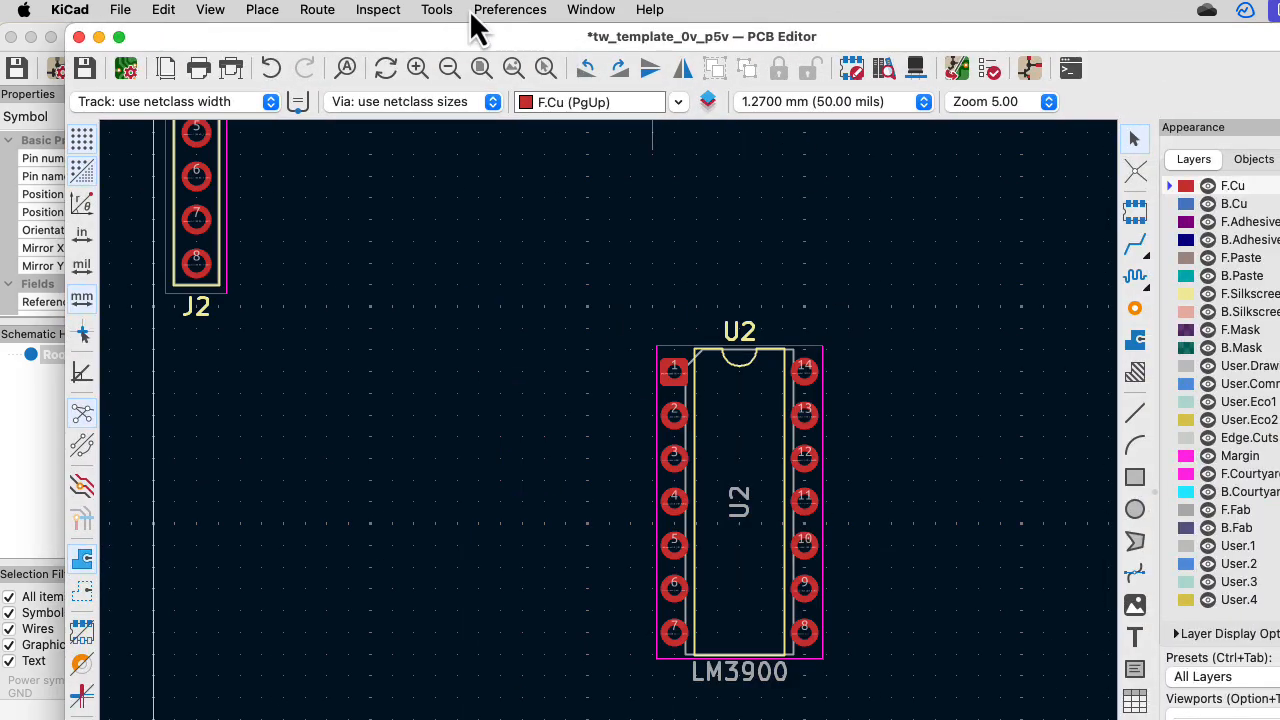
{"action": "left_click", "coordinate": [442, 10]}
{"action": "left_click", "coordinate": [437, 40]}
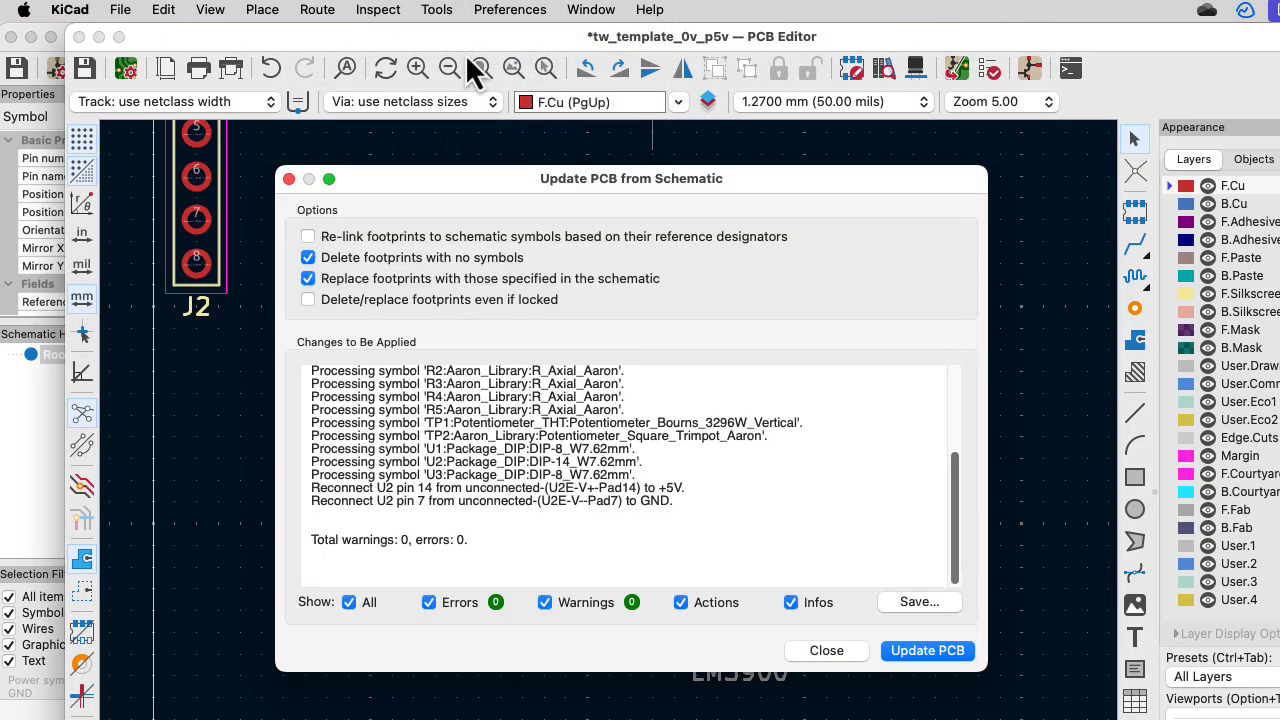
{"action": "left_click", "coordinate": [928, 652]}
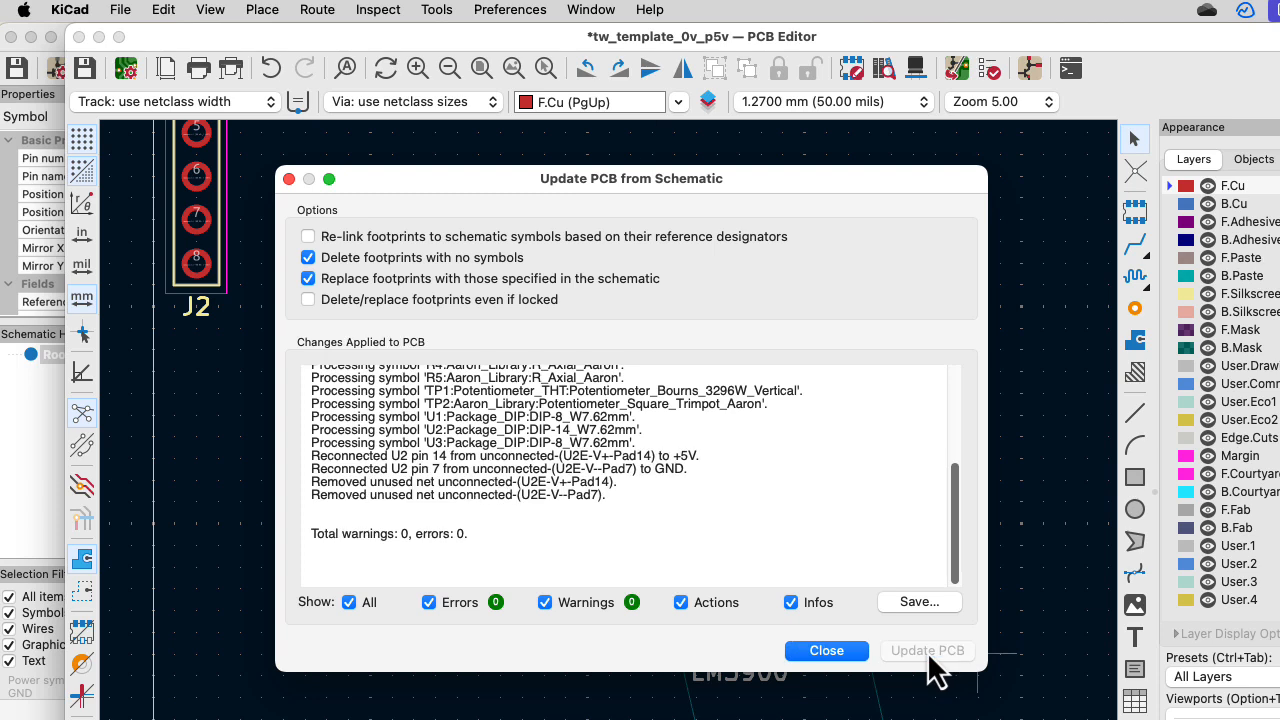
{"action": "left_click", "coordinate": [855, 656]}
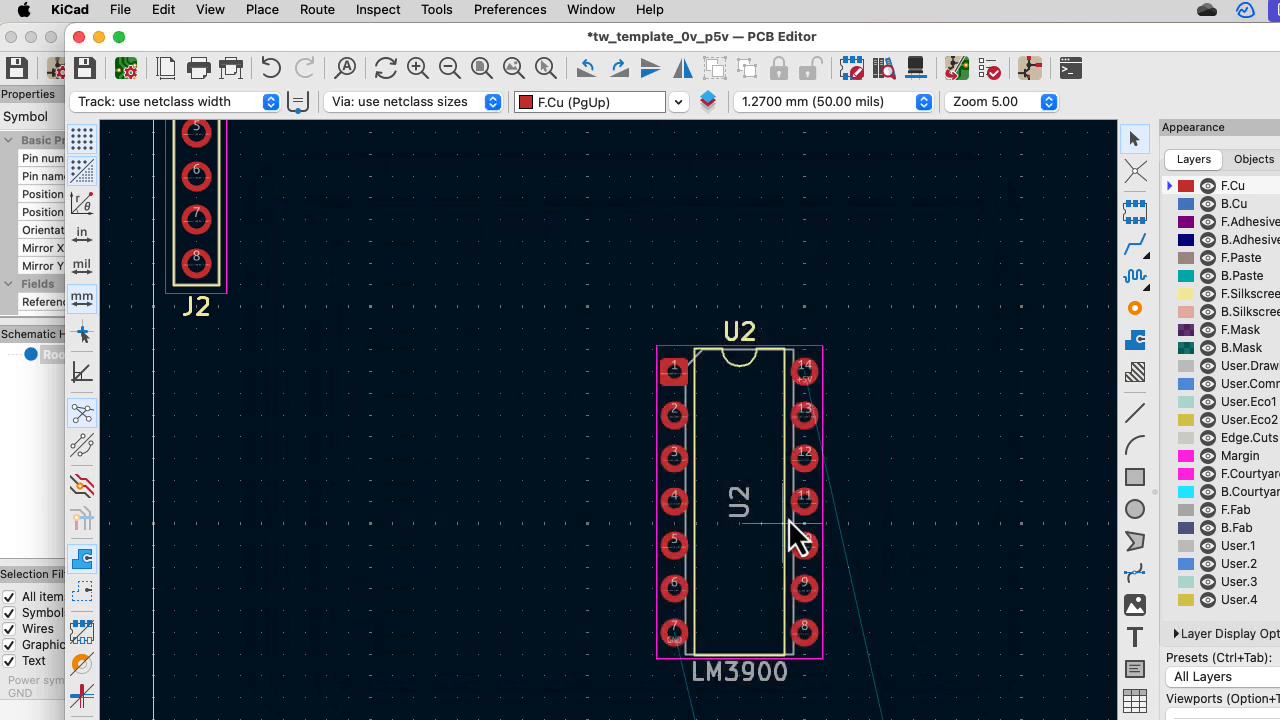
{"action": "scroll", "coordinate": [790, 530], "scroll_direction": "down", "scroll_amount": 5}
{"action": "scroll", "coordinate": [777, 570], "scroll_direction": "right", "scroll_amount": 1}
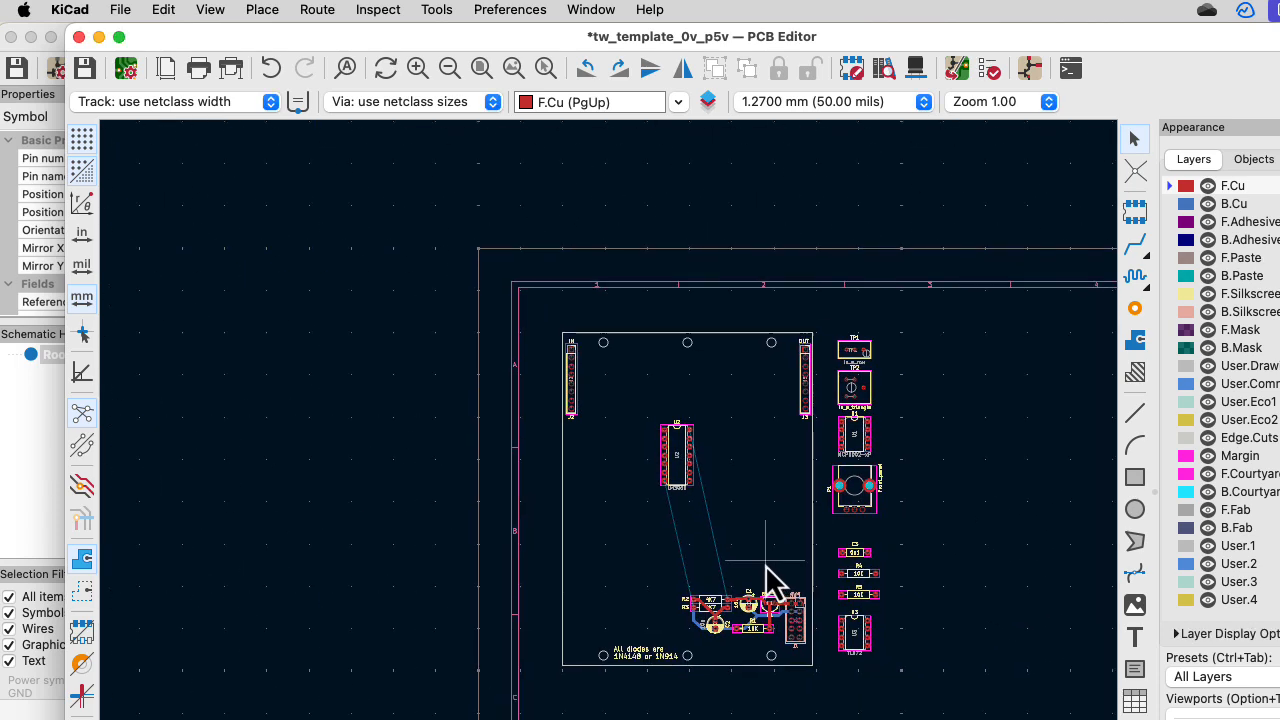
{"action": "key", "text": "Escape"}
Return to the Schematic Editor, copy the 10K resistor R4, and paste the copy just below LM3900 unit U2C
{"action": "left_click_drag", "start_coordinate": [879, 46], "coordinate": [885, 662]}
{"action": "left_click", "coordinate": [704, 563]}
{"action": "scroll", "coordinate": [704, 563], "scroll_direction": "down", "scroll_amount": 4}
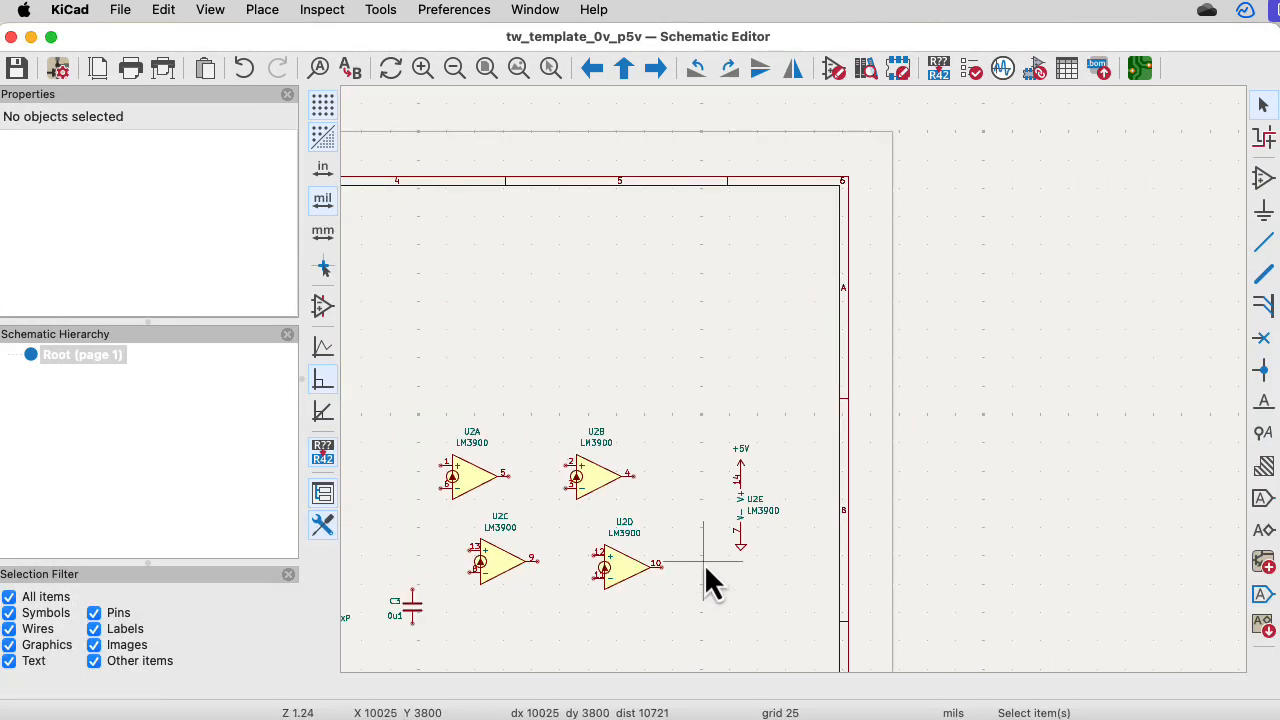
{"action": "middle_click_drag", "start_coordinate": [666, 563], "coordinate": [882, 481]}
{"action": "middle_click_drag", "start_coordinate": [705, 548], "coordinate": [762, 578]}
{"action": "middle_click_drag", "start_coordinate": [627, 491], "coordinate": [828, 483]}
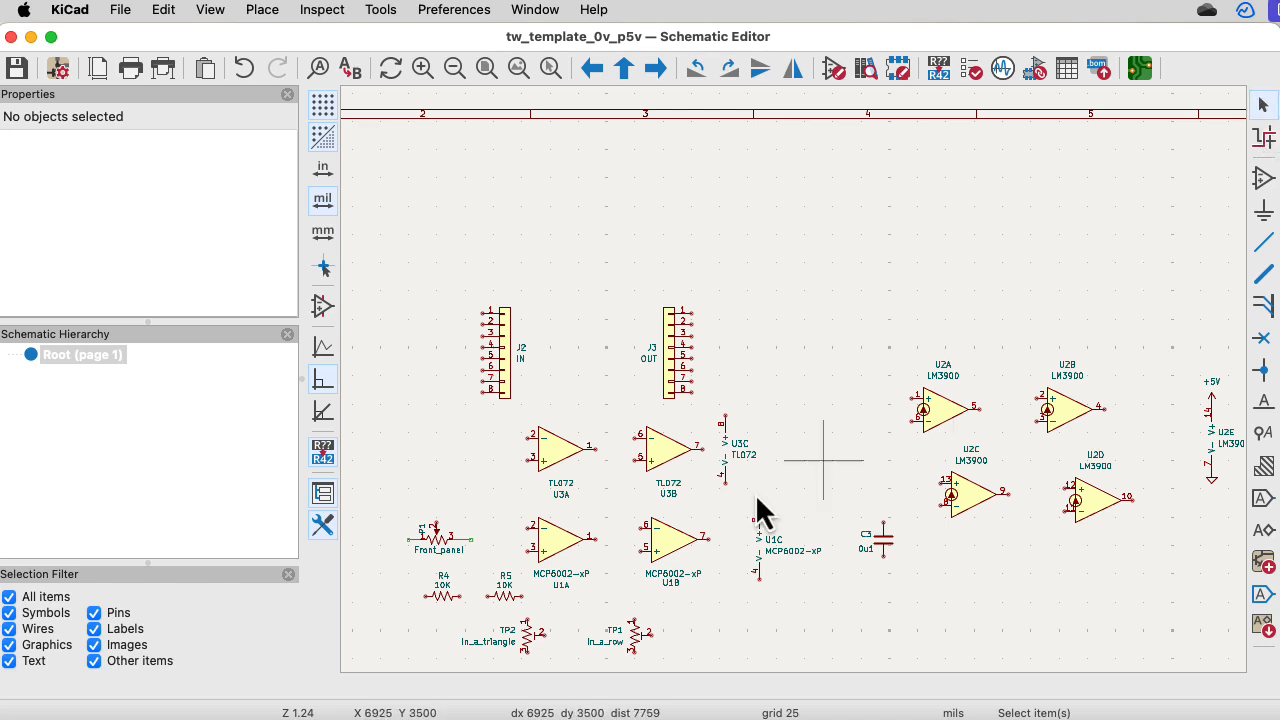
{"action": "left_click_drag", "start_coordinate": [440, 593], "coordinate": [444, 598]}
{"action": "key", "text": "super+z"}
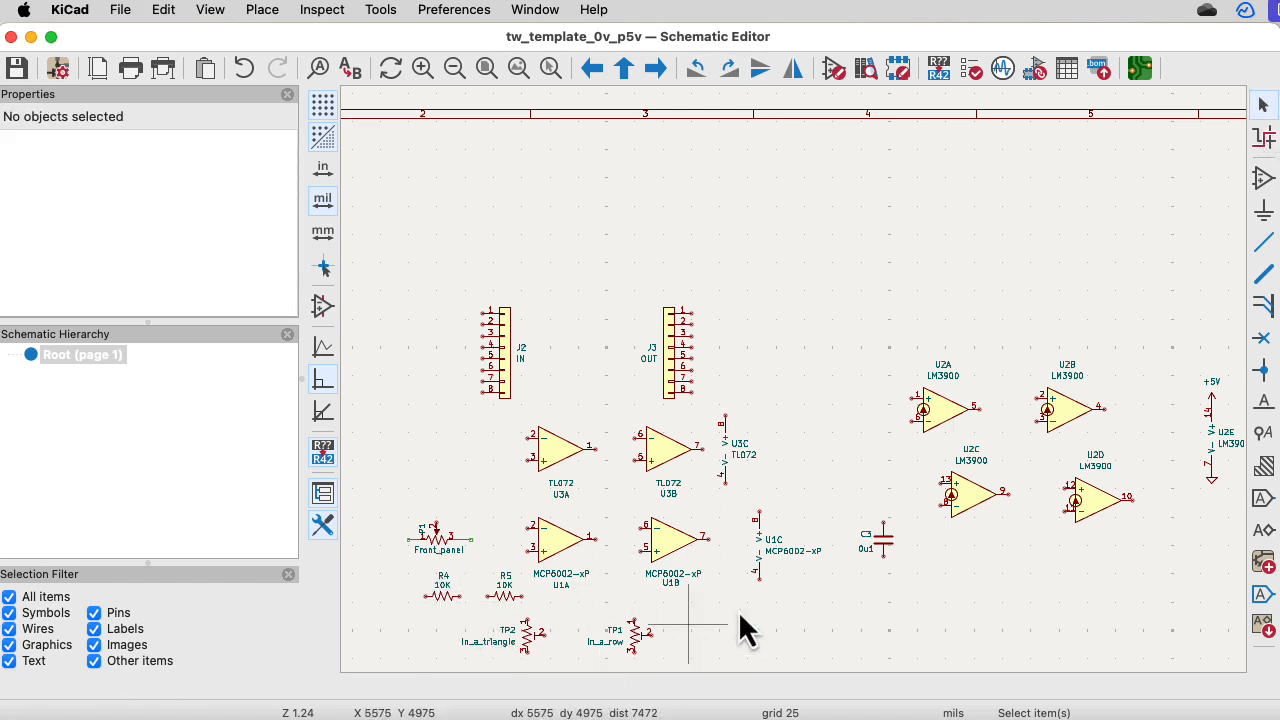
{"action": "middle_click_drag", "start_coordinate": [892, 606], "coordinate": [624, 609]}
{"action": "key", "text": "super+v"}
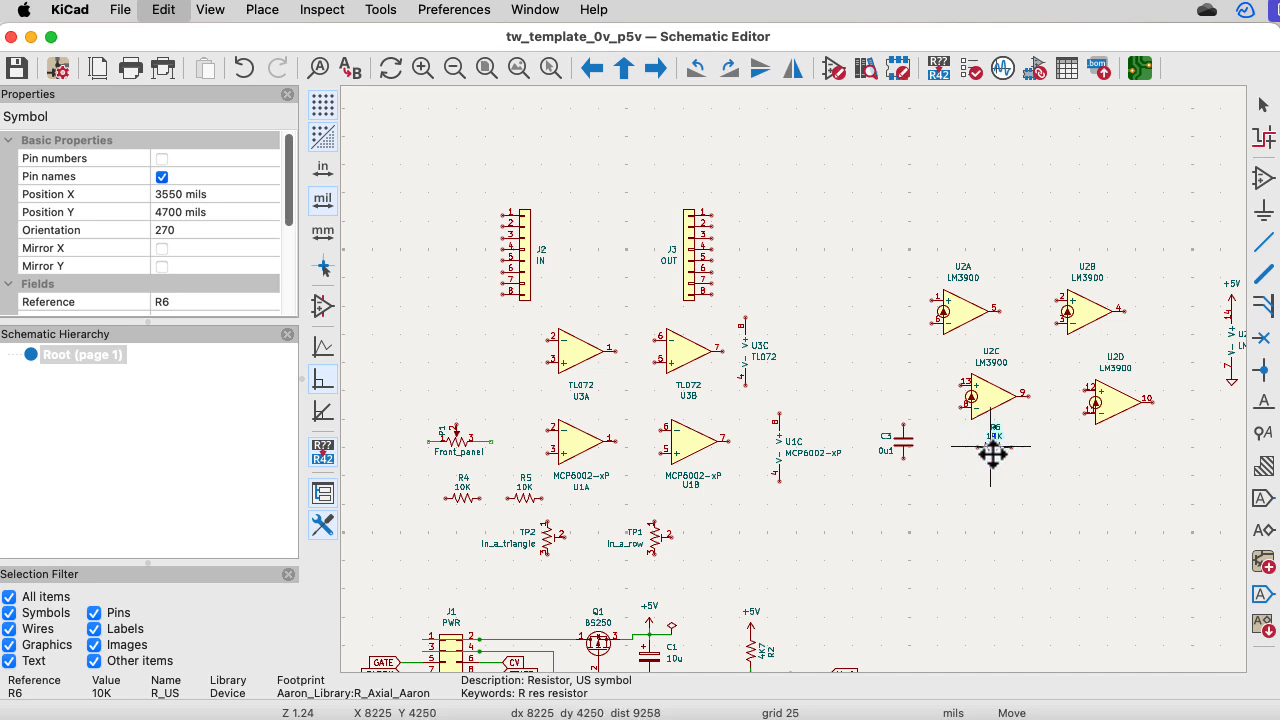
{"action": "left_click", "coordinate": [991, 454]}
Move LM3900 unit U2D down below U2B and mirror it vertically so its inverting input is uppermost
{"action": "left_click_drag", "start_coordinate": [998, 354], "coordinate": [991, 505]}
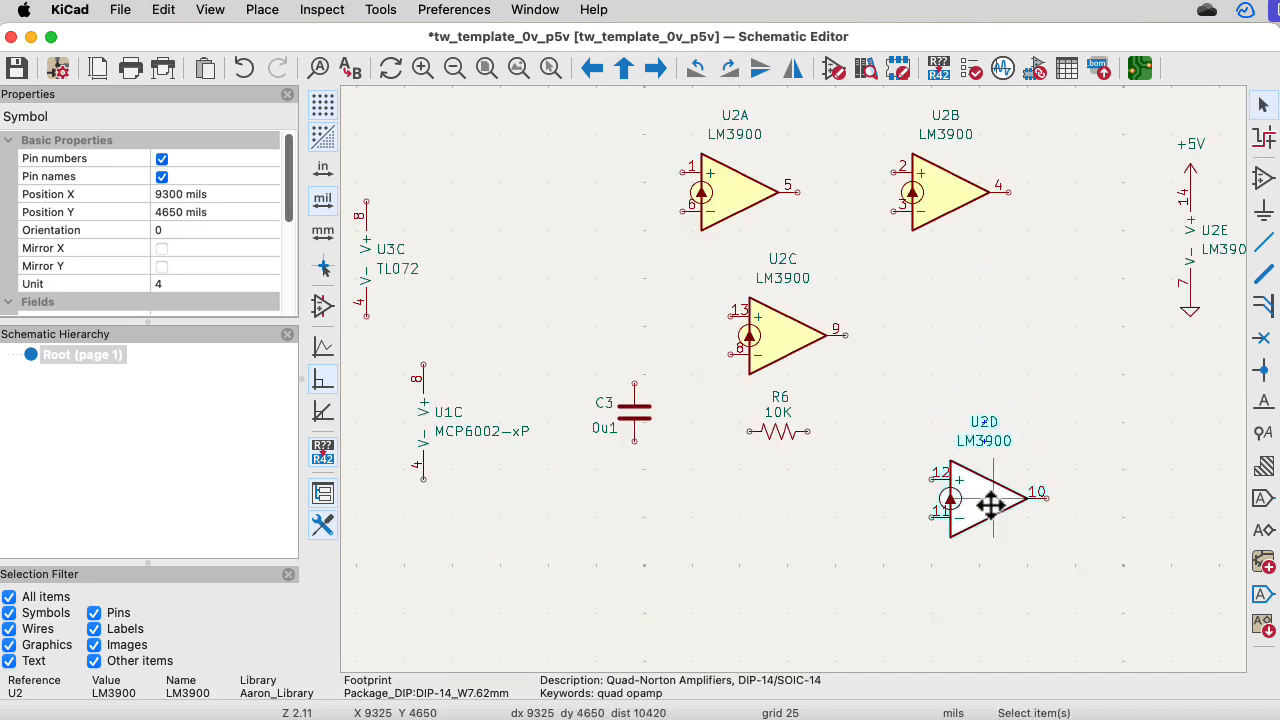
{"action": "left_click", "coordinate": [907, 525]}
{"action": "left_click", "coordinate": [989, 513]}
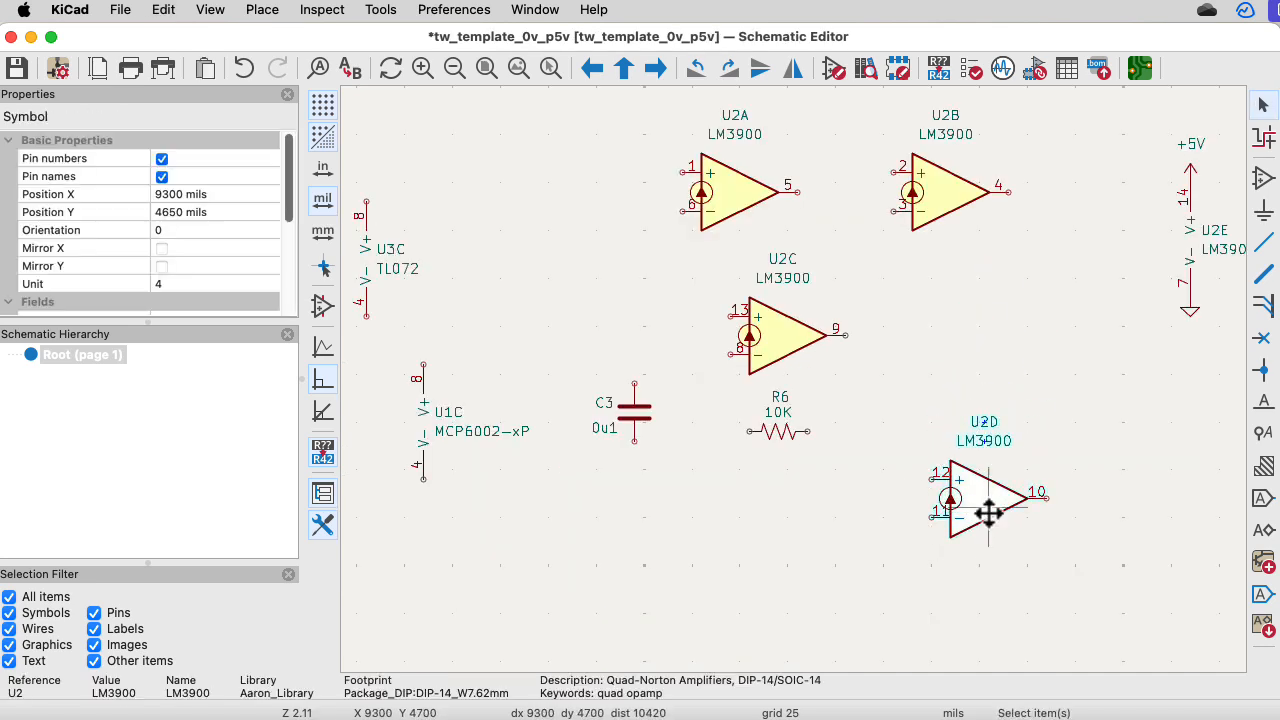
{"action": "left_click", "coordinate": [847, 519]}
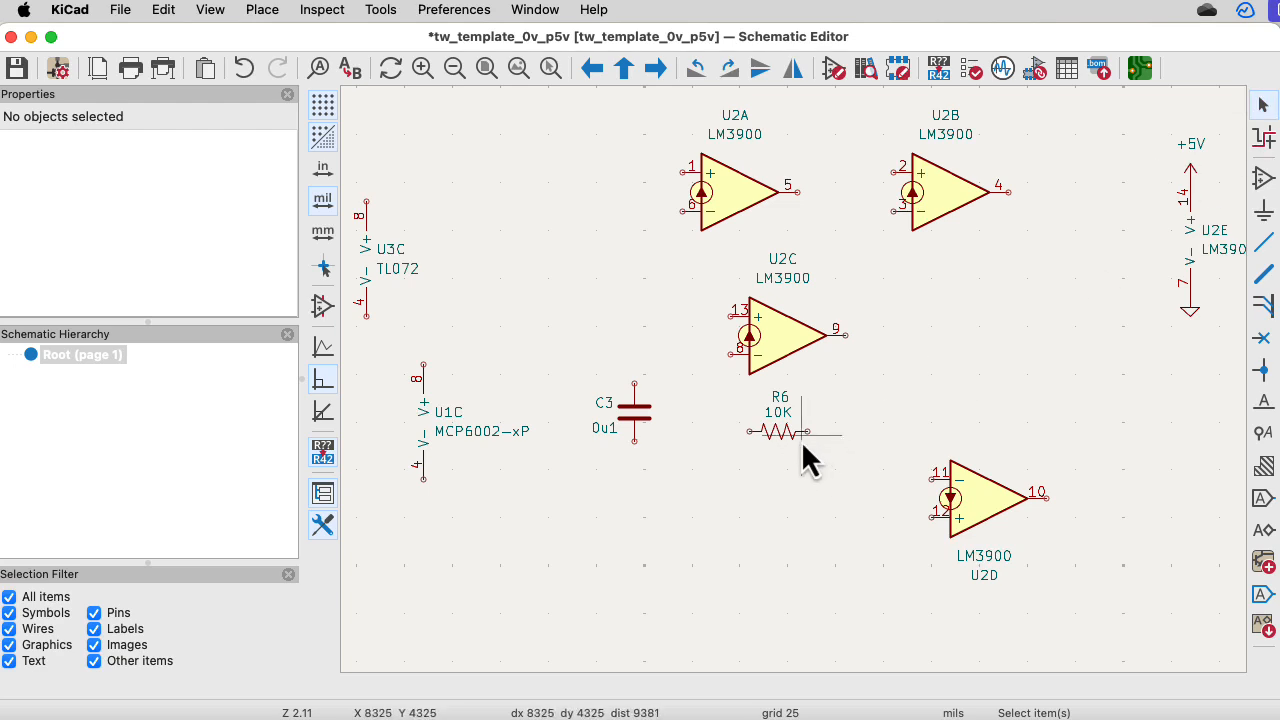
Move resistor R6 just above U2D and wire it as feedback between output pin 10 and inverting input pin 11
{"action": "left_click_drag", "start_coordinate": [777, 437], "coordinate": [1003, 447]}
{"action": "left_click", "coordinate": [1263, 241]}
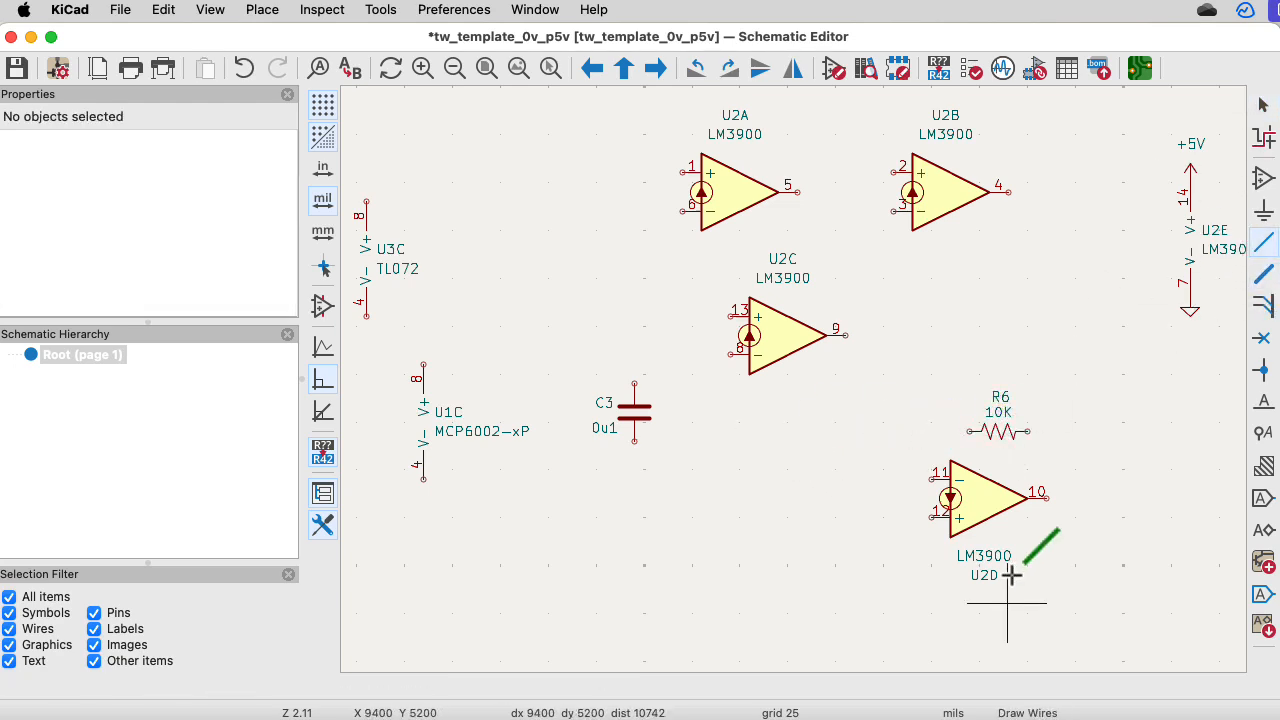
{"action": "left_click", "coordinate": [1055, 497]}
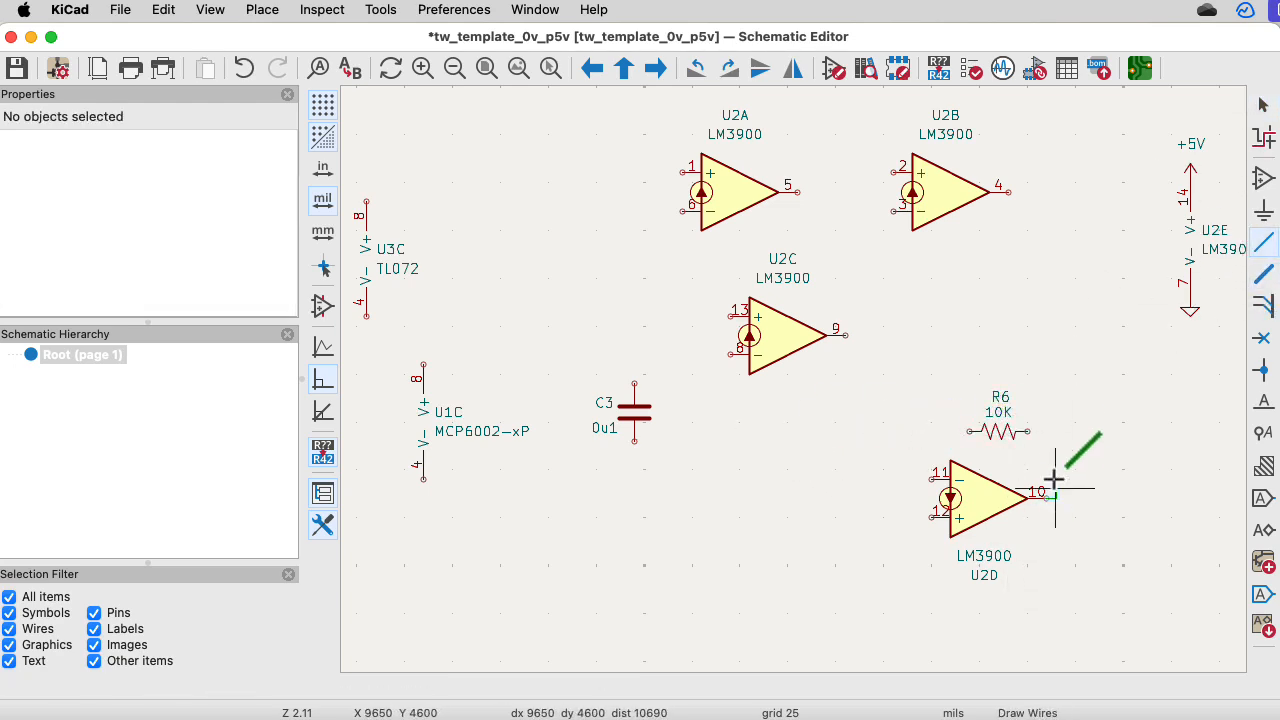
{"action": "left_click", "coordinate": [1020, 432]}
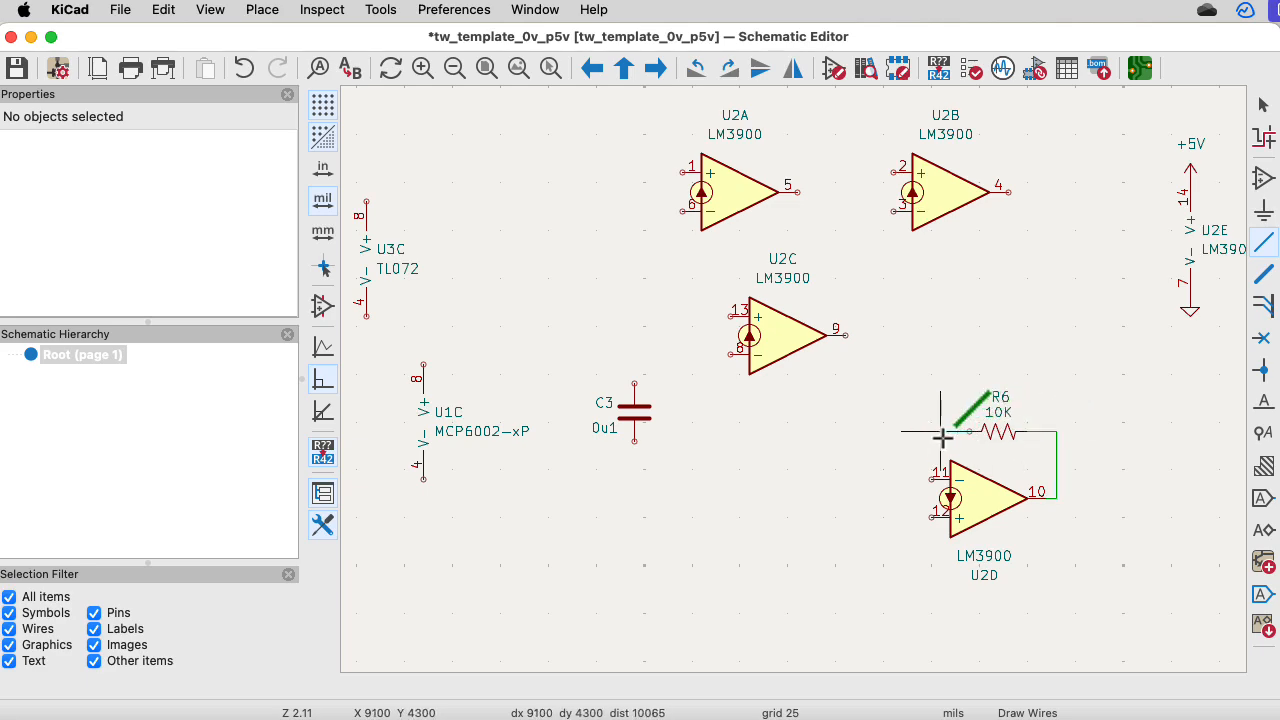
{"action": "left_click", "coordinate": [969, 432]}
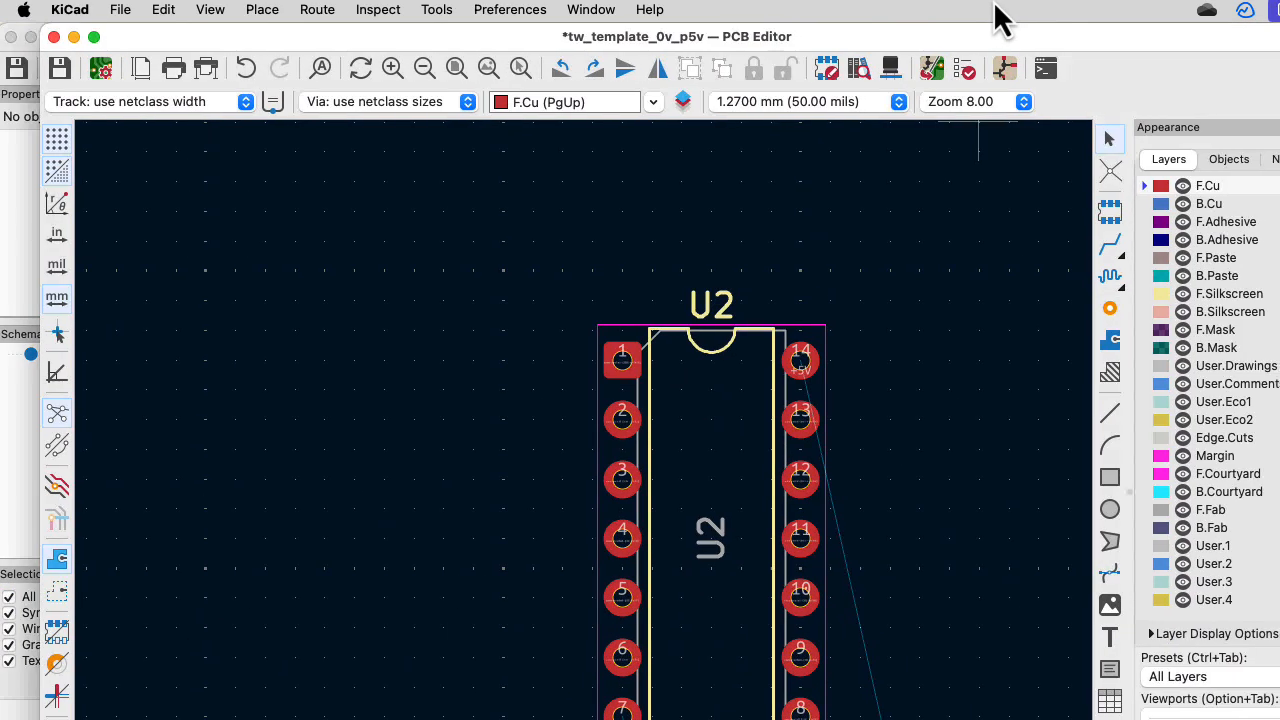
In the PCB Editor, update the board from the schematic to bring in R6 and its connections to U2
{"action": "scroll", "coordinate": [922, 306], "scroll_direction": "down", "scroll_amount": 10}
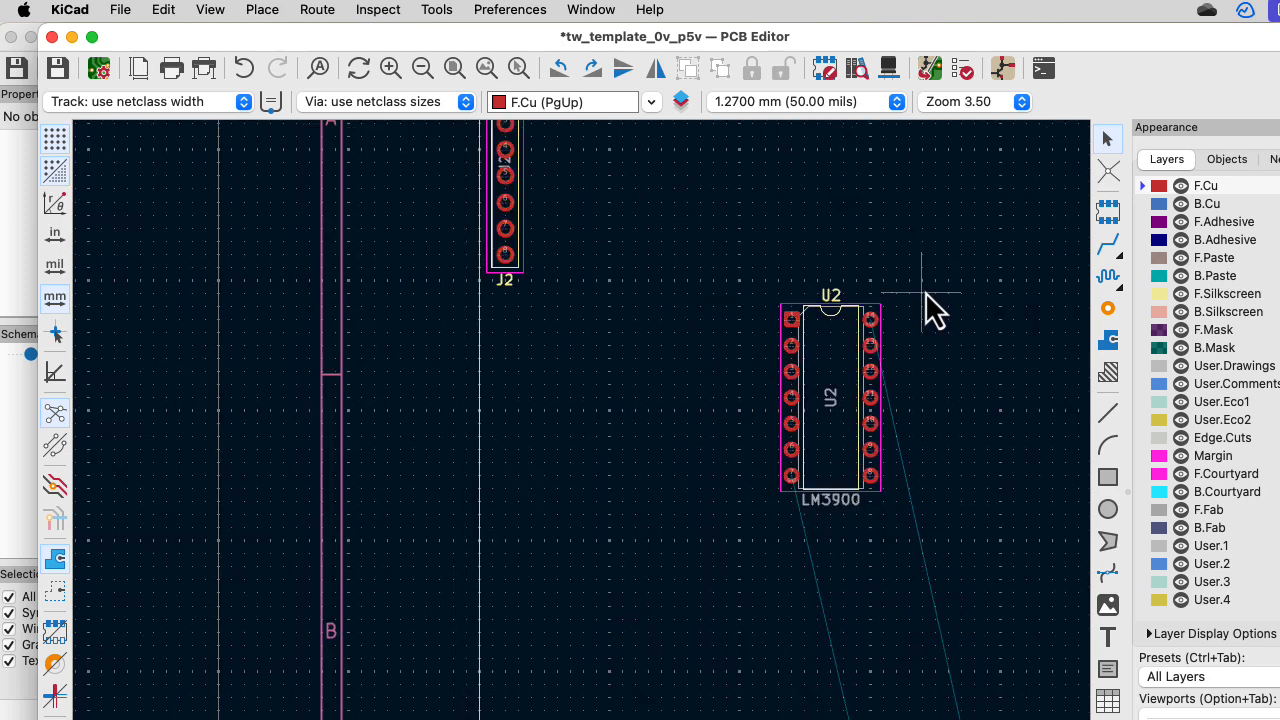
{"action": "left_click_drag", "start_coordinate": [1022, 42], "coordinate": [845, 42]}
{"action": "left_click", "coordinate": [450, 10]}
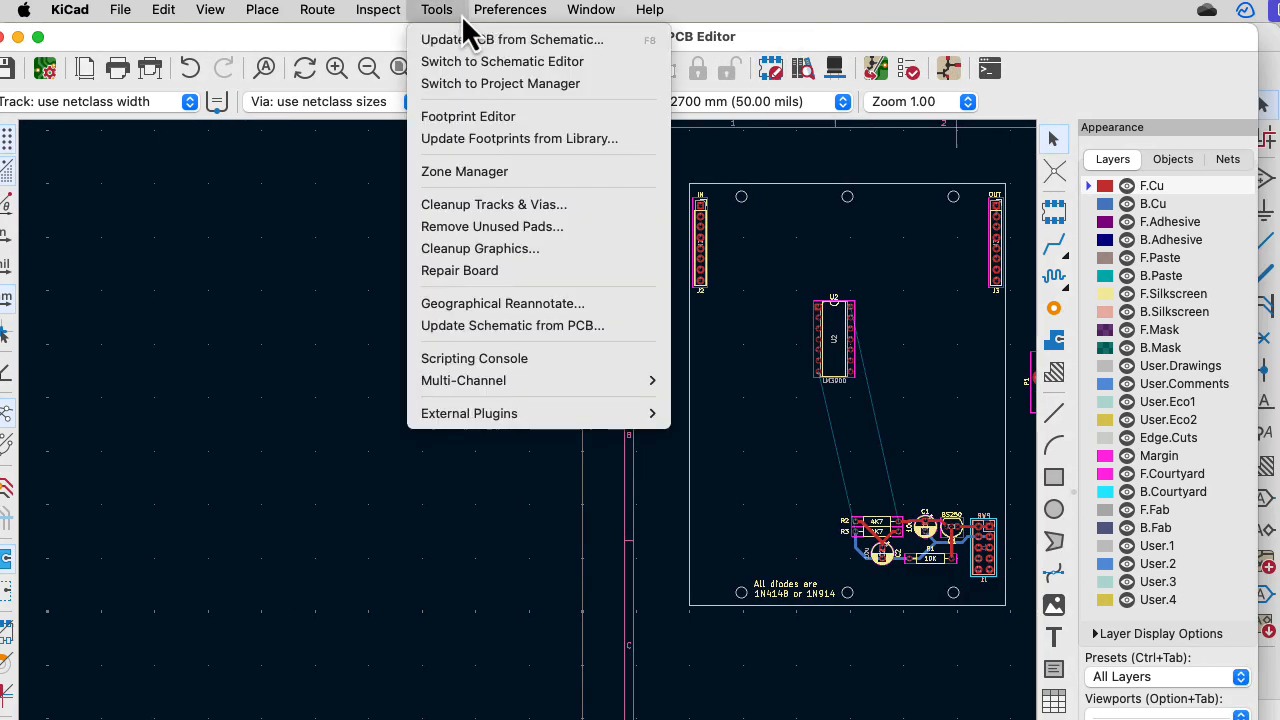
{"action": "left_click", "coordinate": [463, 37]}
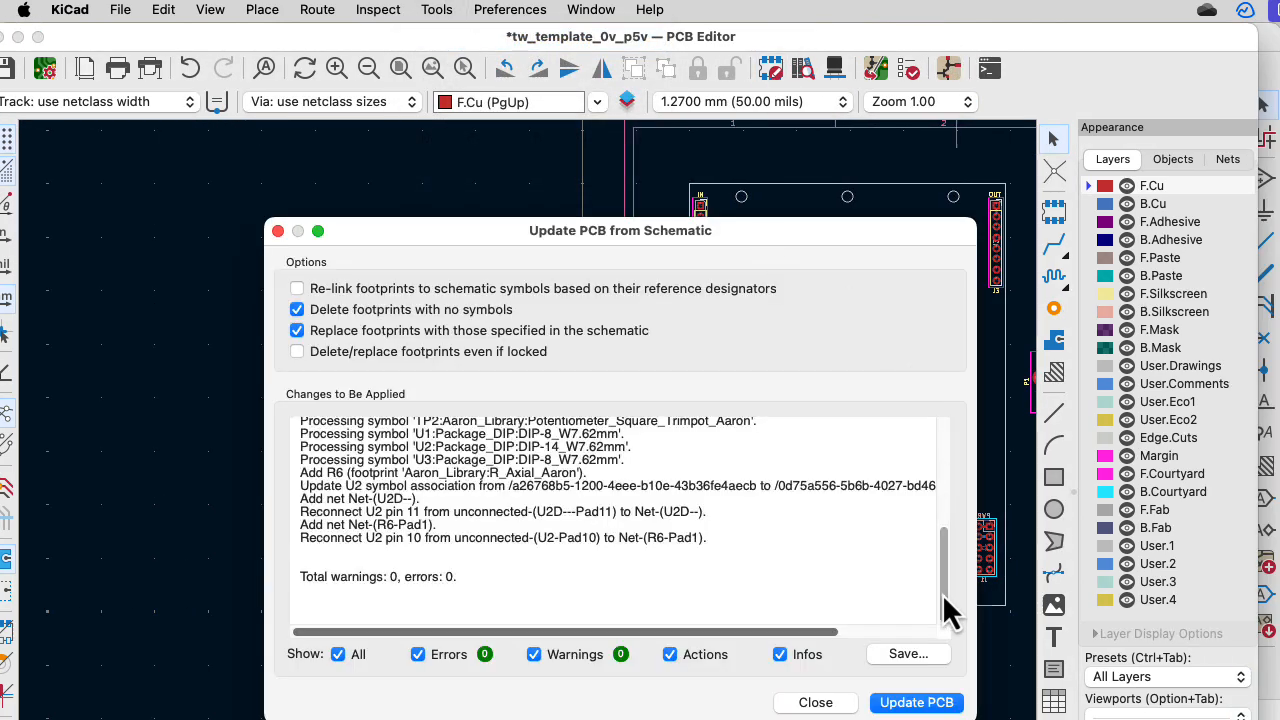
{"action": "left_click", "coordinate": [952, 704]}
{"action": "left_click", "coordinate": [815, 702]}
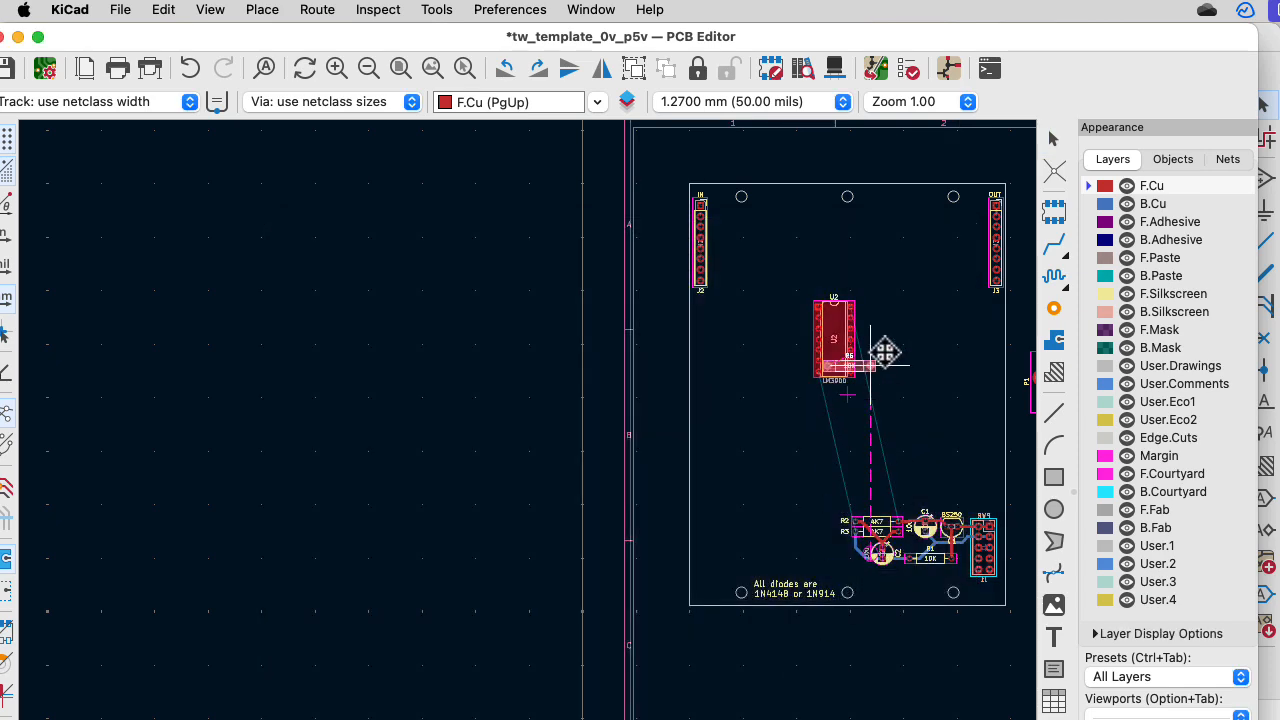
Place the new R6 footprint just beside U2, on the side with pins 8 to 14
{"action": "left_click", "coordinate": [865, 450]}
{"action": "scroll", "coordinate": [775, 555], "scroll_direction": "up", "scroll_amount": 4}
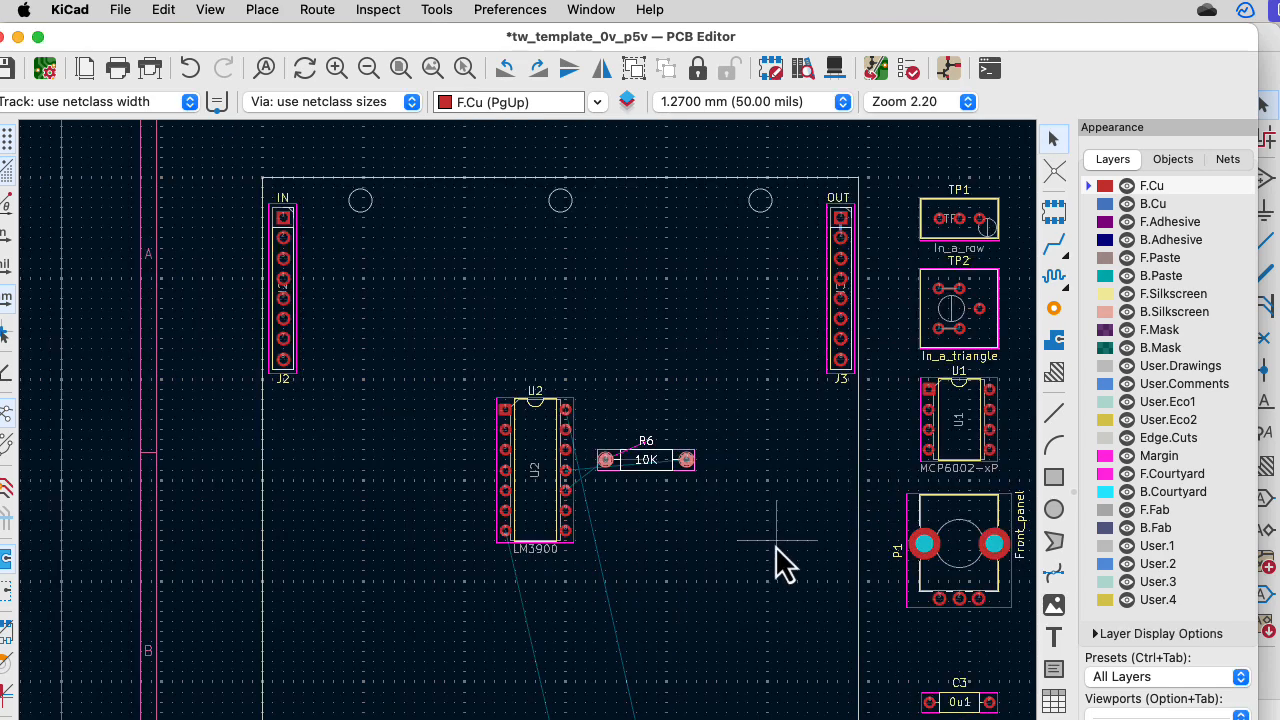
{"action": "key", "text": "Escape"}
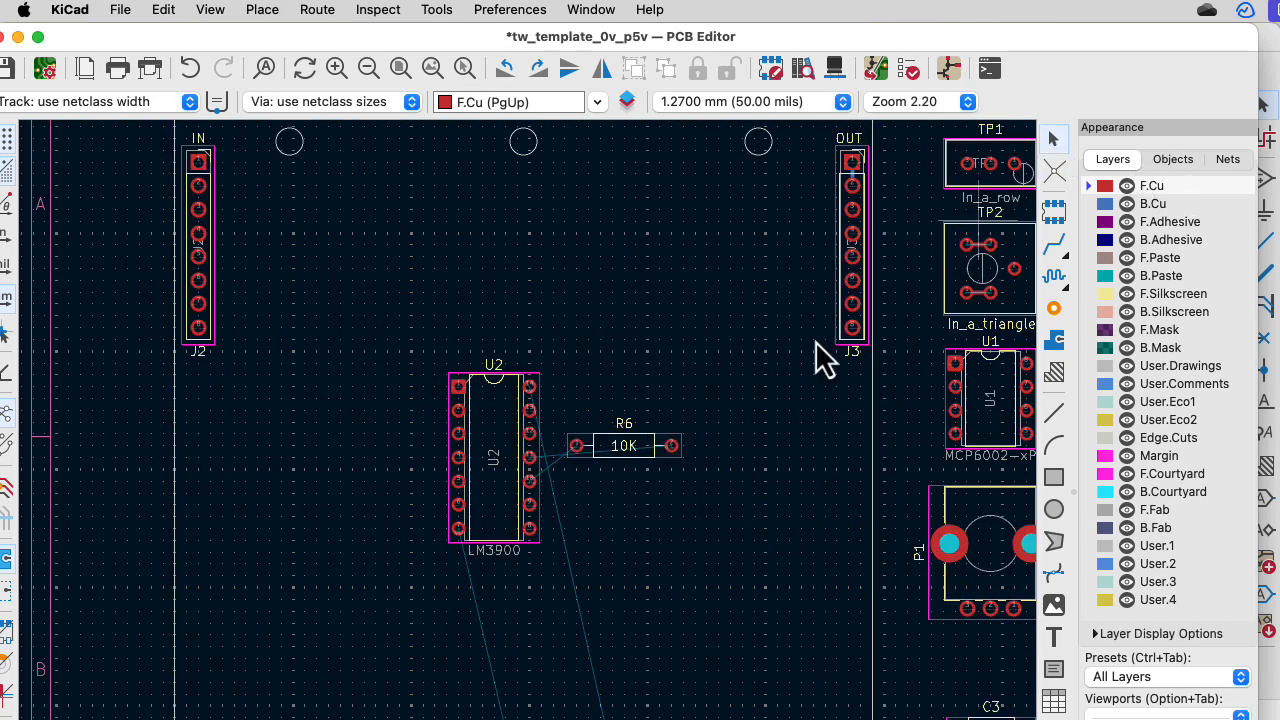
Move R6 closer to U2, in line with pin 10, and rotate it through a full turn
{"action": "left_click_drag", "start_coordinate": [632, 450], "coordinate": [600, 481]}
{"action": "key", "text": "r"}
{"action": "key", "text": "r"}
{"action": "key", "text": "r"}
{"action": "key", "text": "r"}
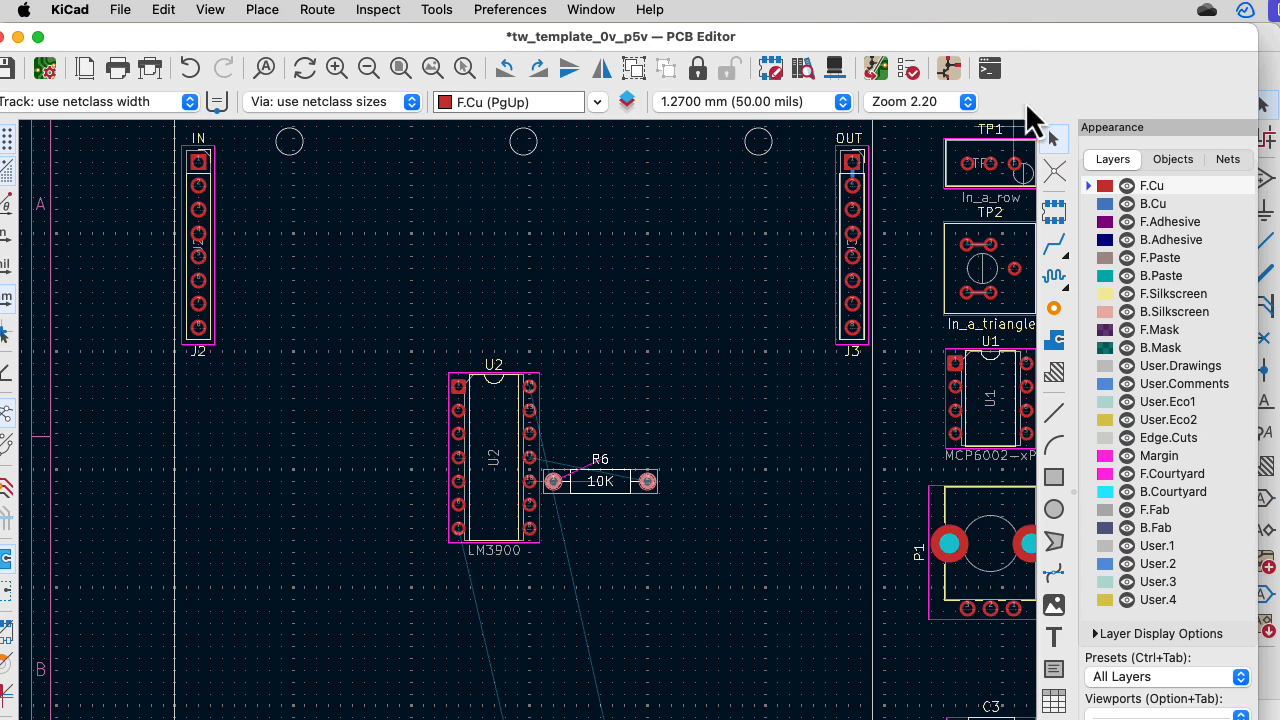
Move the PCB Editor window aside to compare R6's wiring around U2D in the schematic, and bring the window back
{"action": "left_click_drag", "start_coordinate": [1097, 51], "coordinate": [1135, 617]}
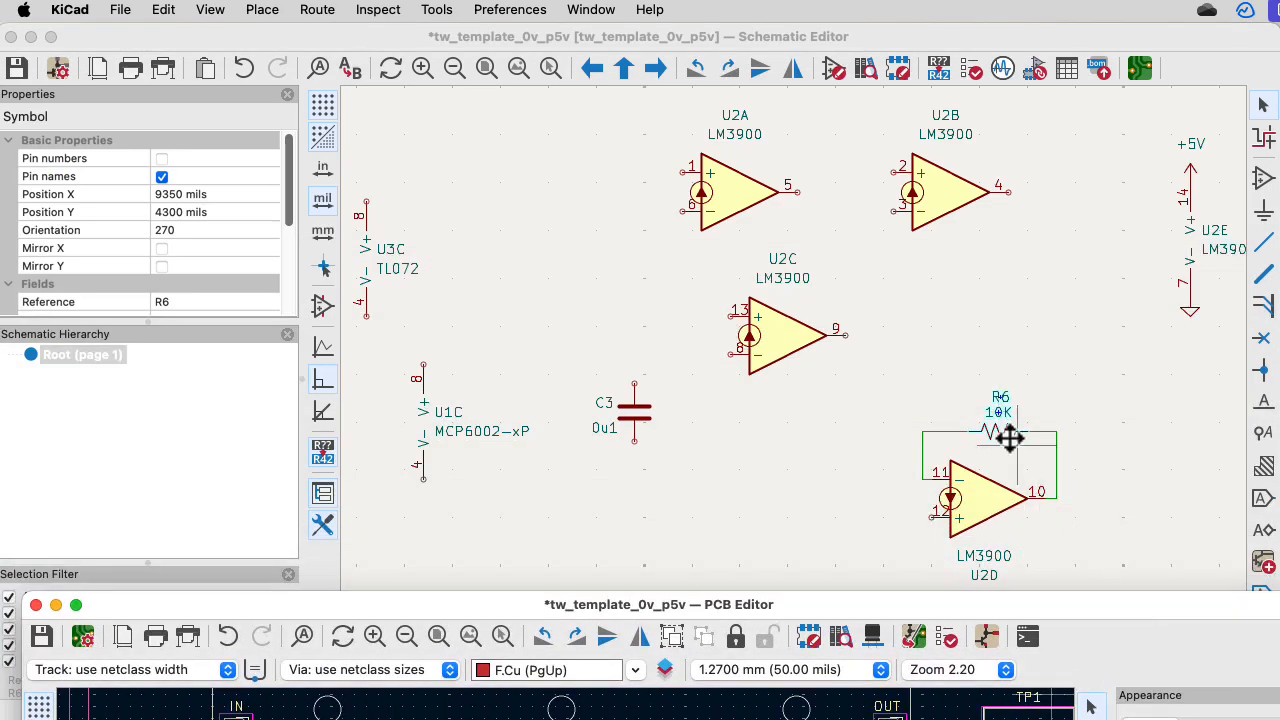
{"action": "left_click_drag", "start_coordinate": [1056, 612], "coordinate": [1016, 50]}
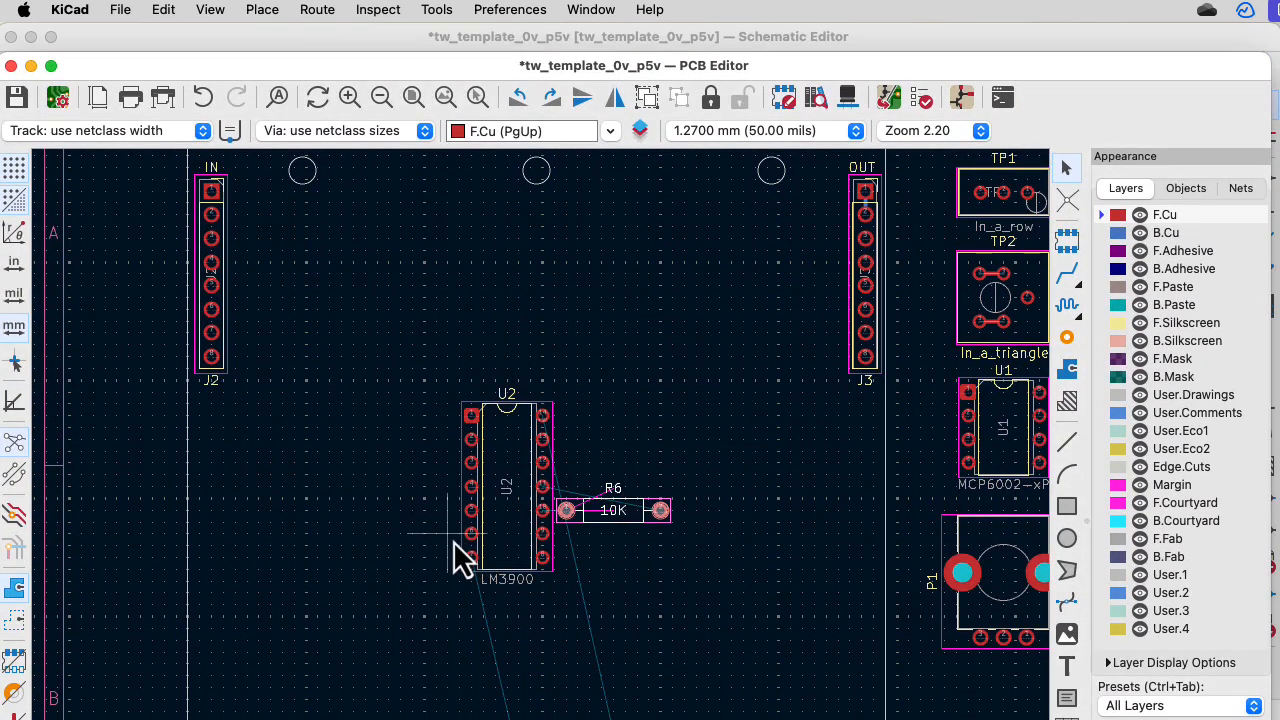